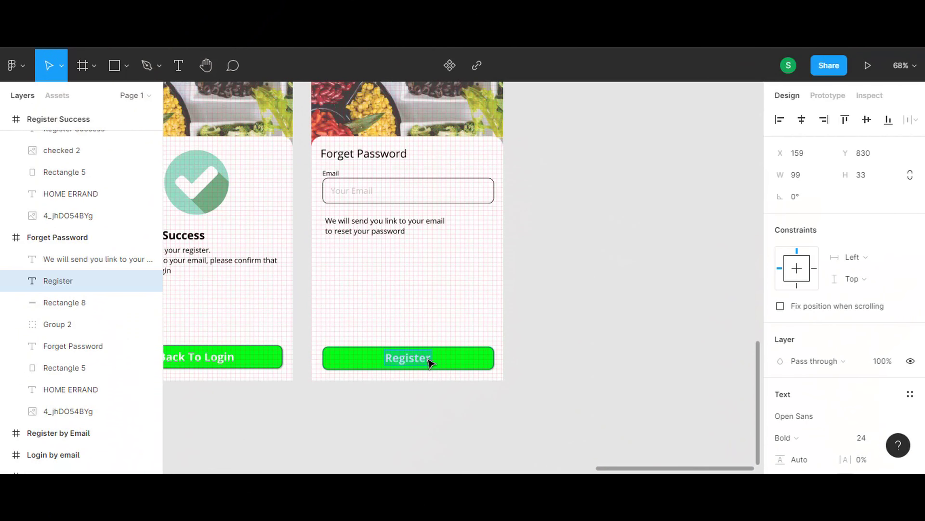
Step: Relabel the green button 'Reset Password', centre it, and copy the Forget Password frame
type("For")
key("BackSpace")
key("BackSpace")
key("BackSpace")
type("Reset Password")
key("Escape")
left_click_drag(442, 361, 421, 363)
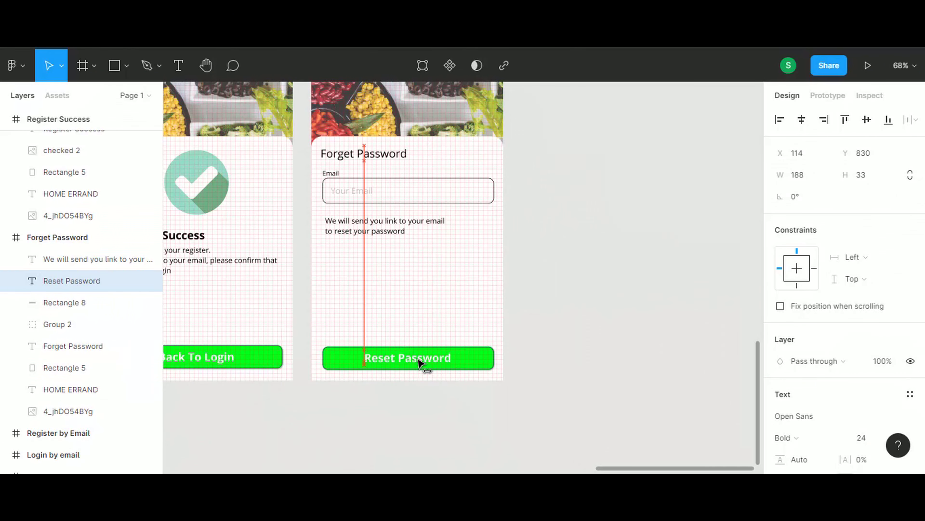
left_click(265, 137)
key("ctrl+c")
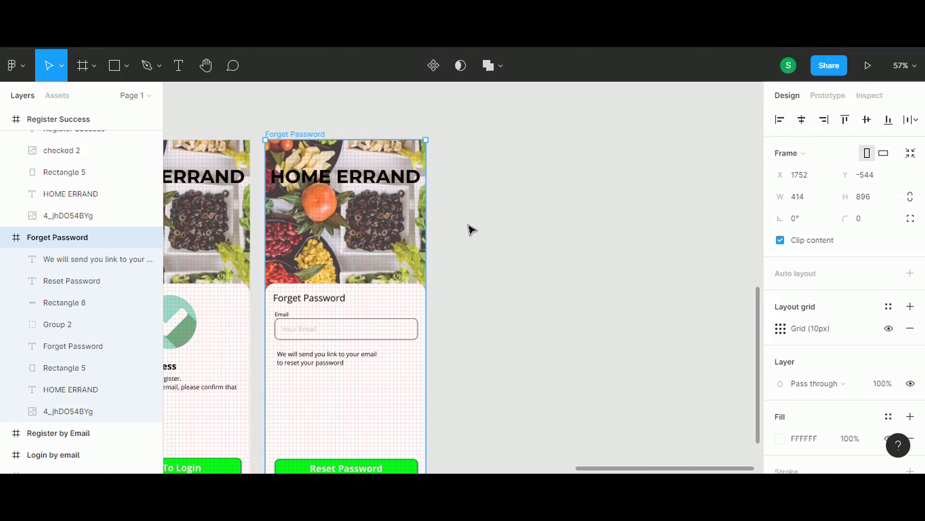
Step: Paste a duplicate of the Forget Password screen and rename the copy Homepage
key("ctrl+v")
left_click(465, 119)
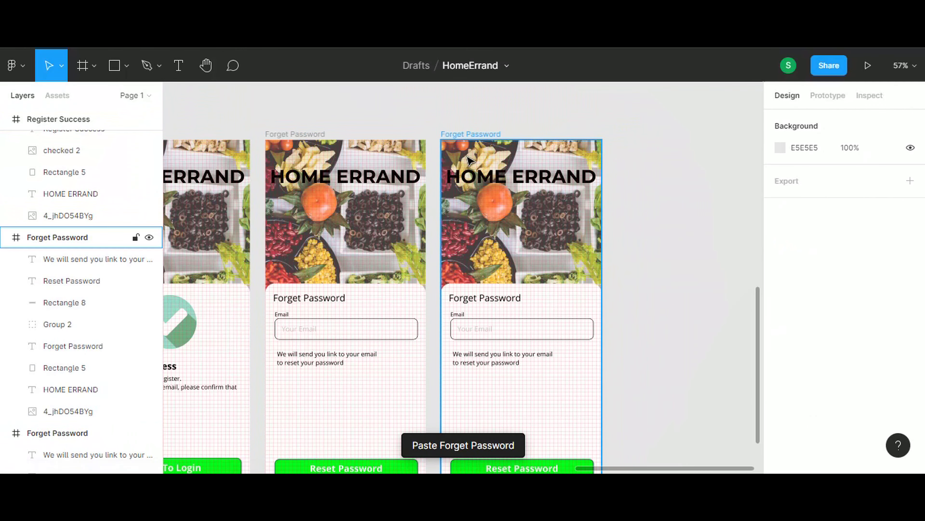
left_click(467, 181)
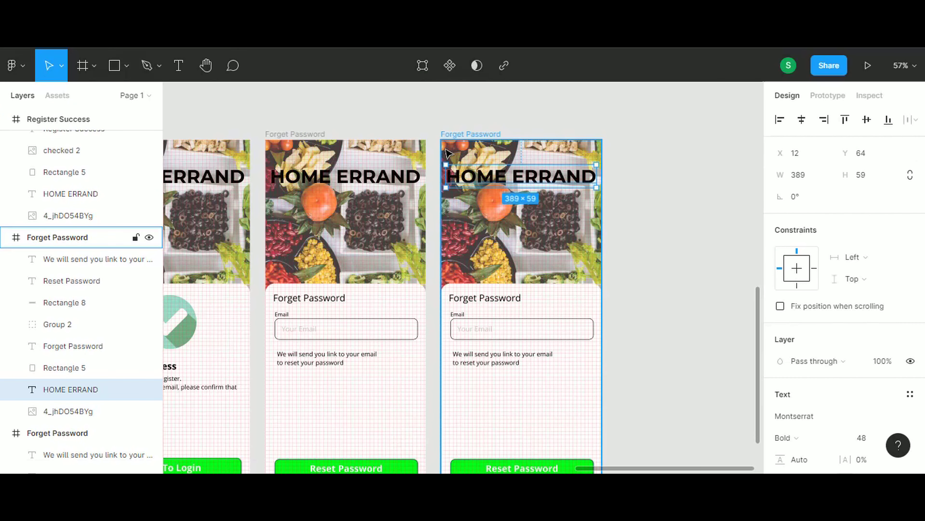
left_click(445, 150)
left_click(127, 66)
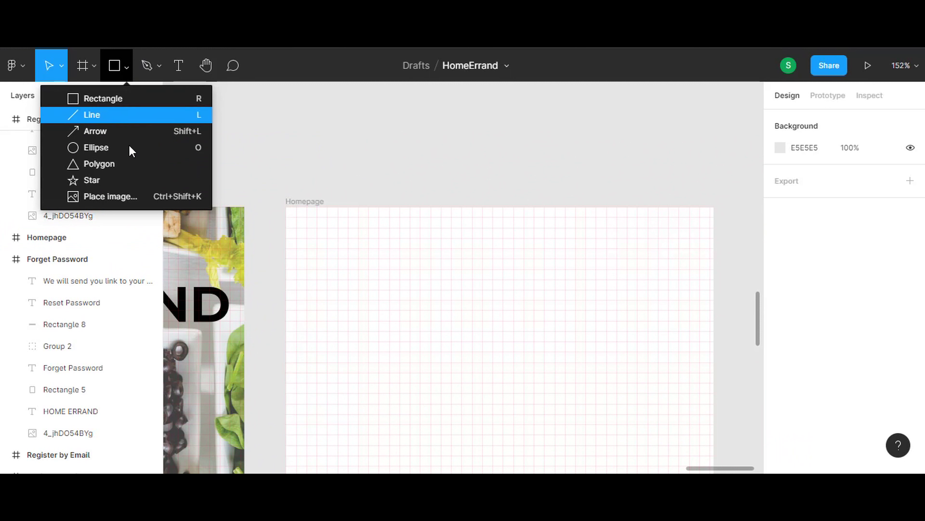
Step: Draw a small grey circle near the top-left of Homepage as an avatar placeholder
left_click(129, 146)
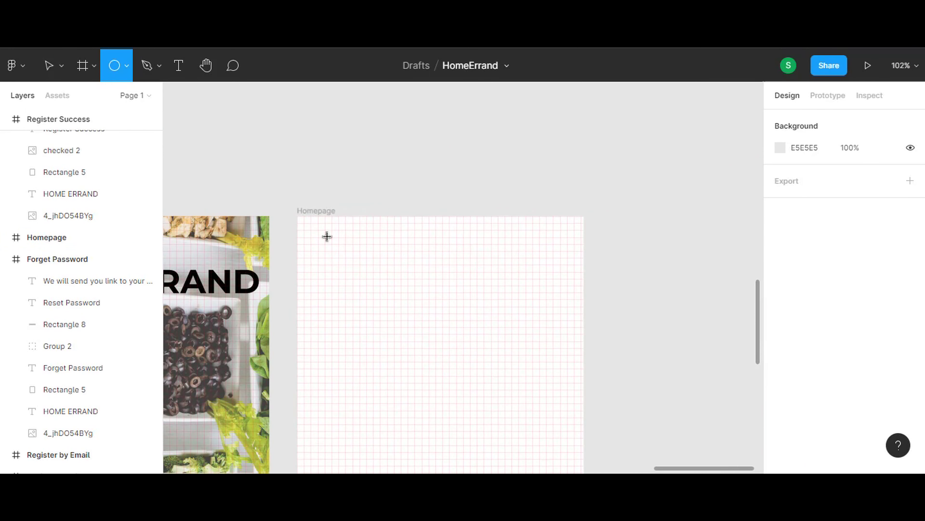
scroll(317, 234, "up", 2)
mouse_move(305, 218)
left_mouse_down()
mouse_move(355, 269)
mouse_move(345, 302)
left_mouse_up()
left_click(387, 182)
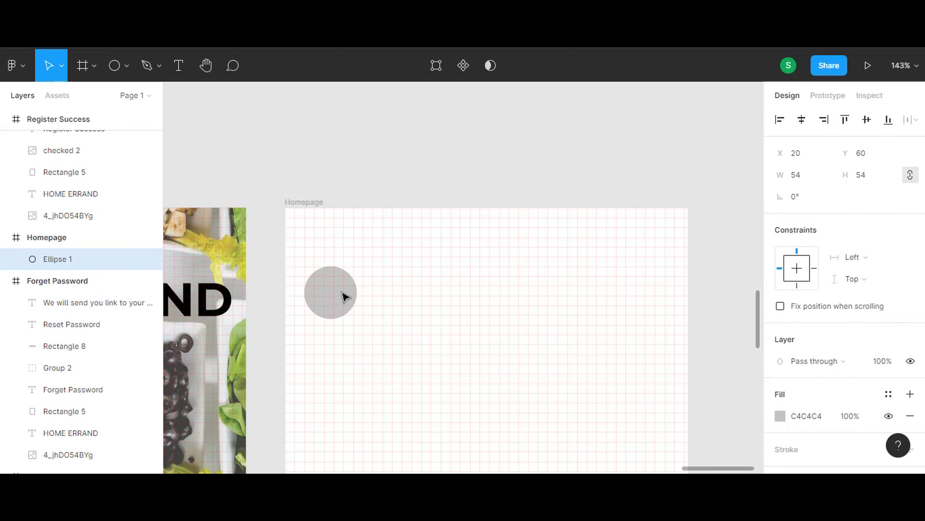
left_click(384, 178)
left_click_drag(279, 170, 473, 169)
left_click(525, 291)
left_click(595, 166)
scroll(445, 204, "down", 2)
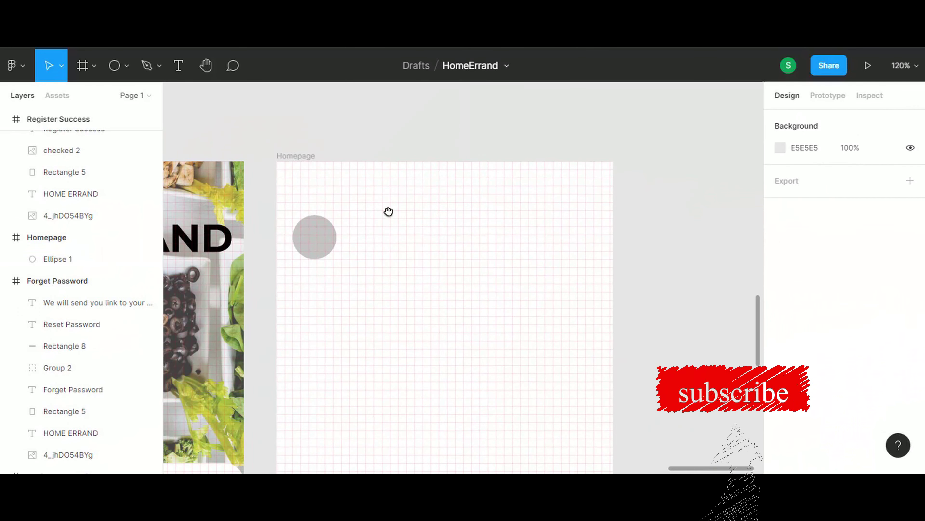
scroll(389, 215, "up", 3)
Step: Add a 'Level 1' text label beside the circle in Open Sans Regular
key("t")
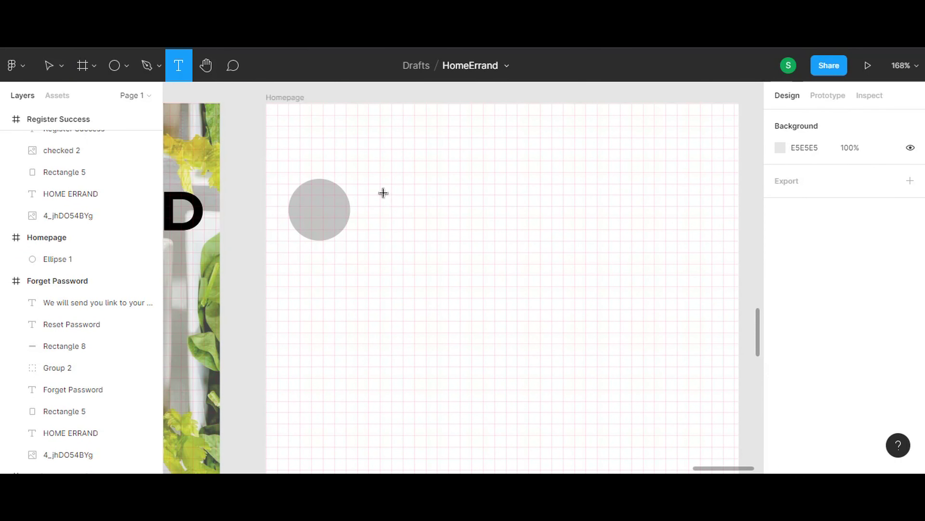
left_click(383, 192)
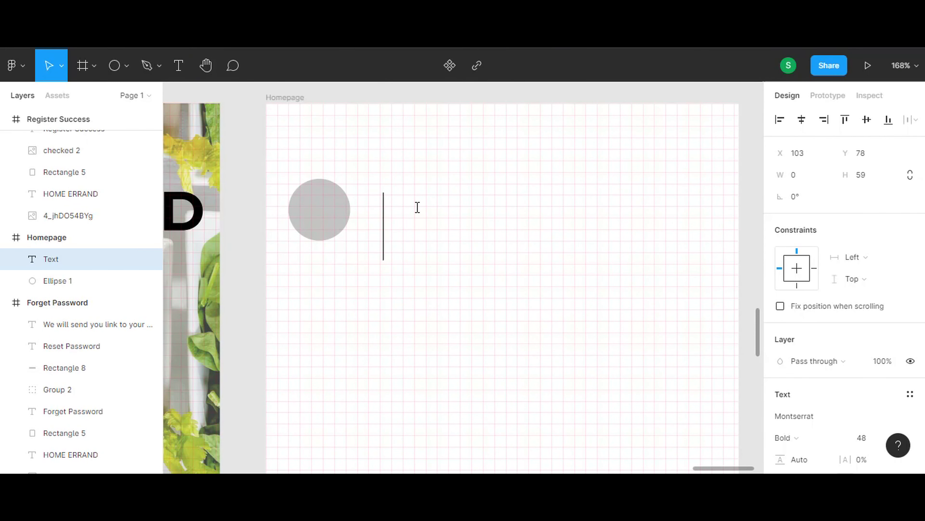
type("Level 1")
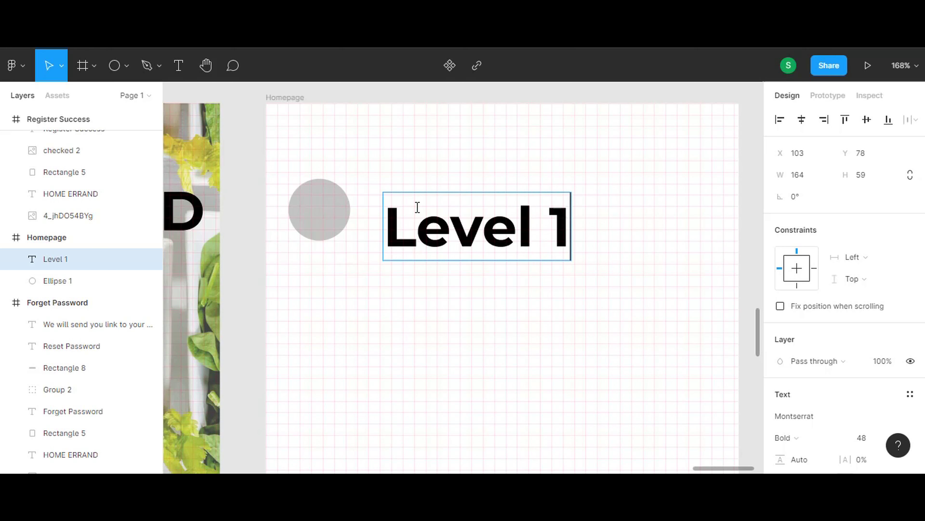
key("ctrl+a")
left_click(915, 417)
scroll(889, 416, "down", 10)
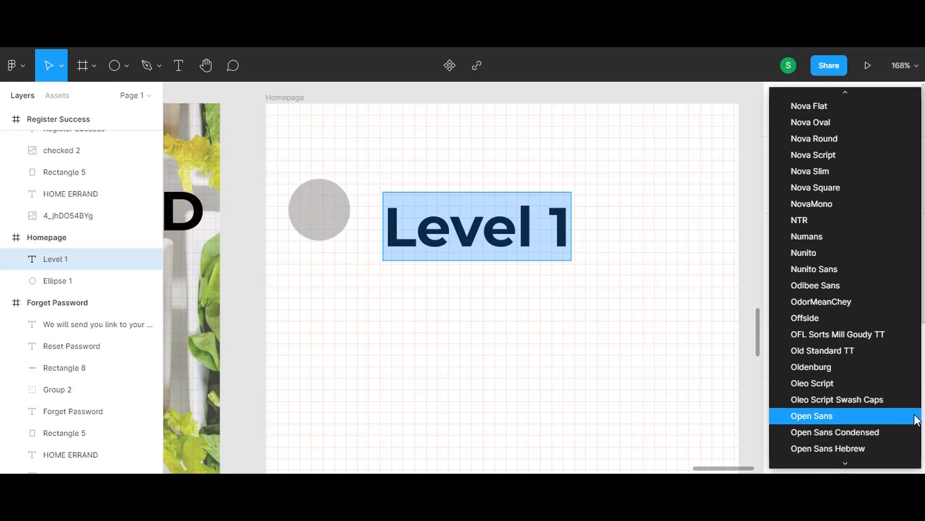
left_click(889, 416)
left_click(828, 439)
left_click(827, 313)
Step: Set the Level 1 label to size 14 and move it down beside the circle
left_click(876, 438)
type("12")
key("Return")
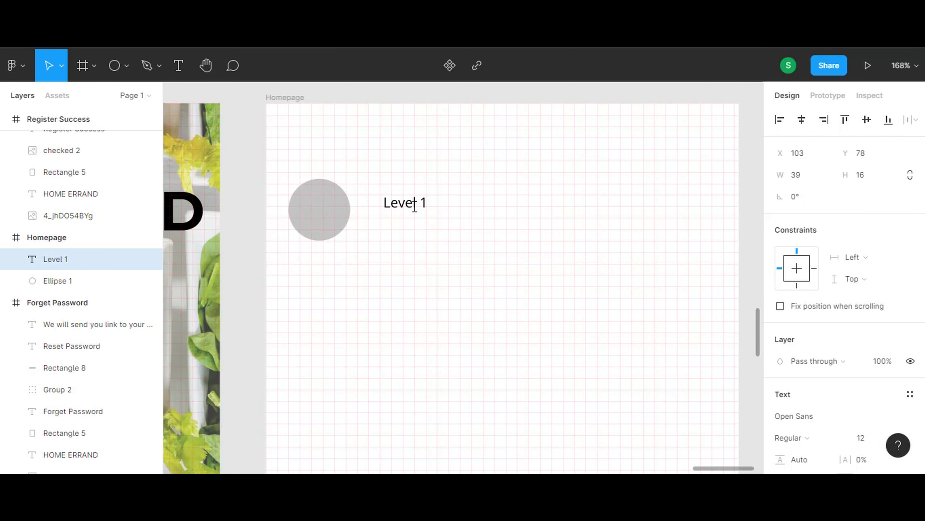
scroll(872, 434, "down", 3)
left_click(897, 303)
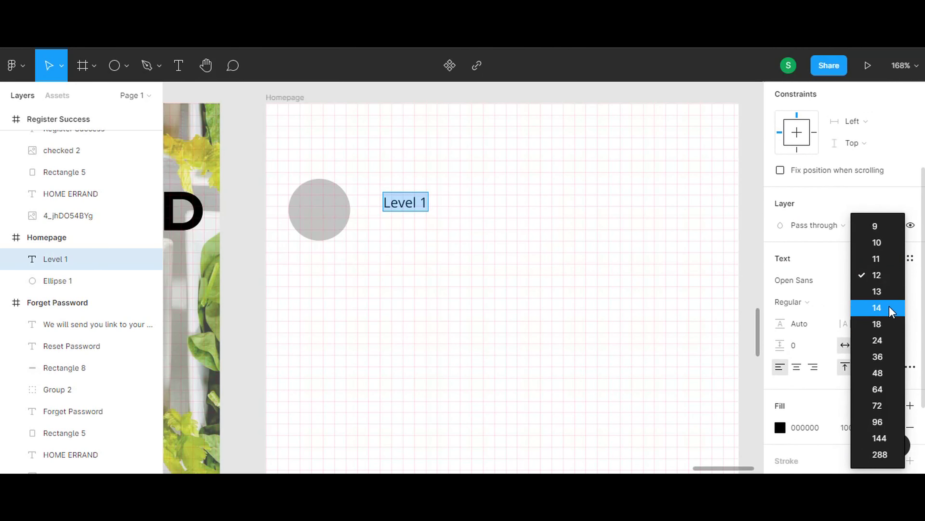
key("Escape")
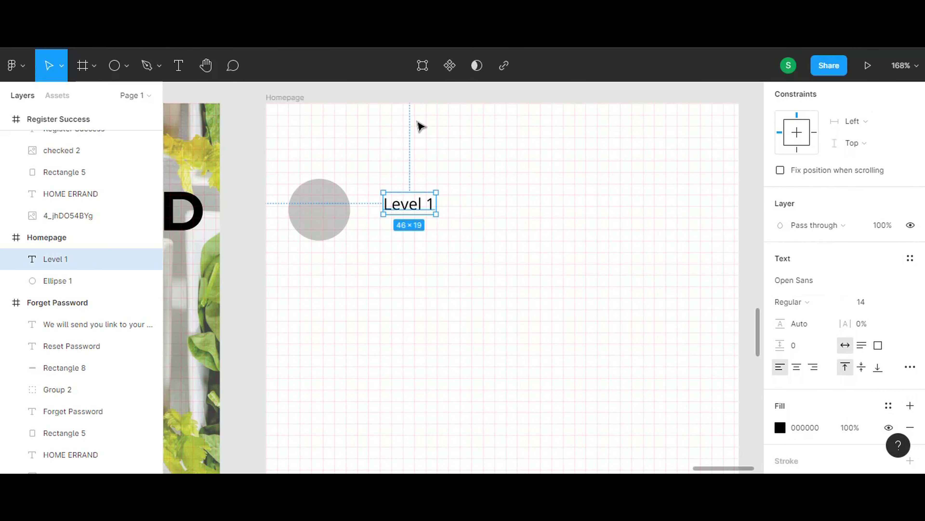
key("Escape")
left_click_drag(421, 213, 406, 239)
Step: Add the user's name in bold 18 pt, aligned just above Level 1
key("t")
left_click(372, 202)
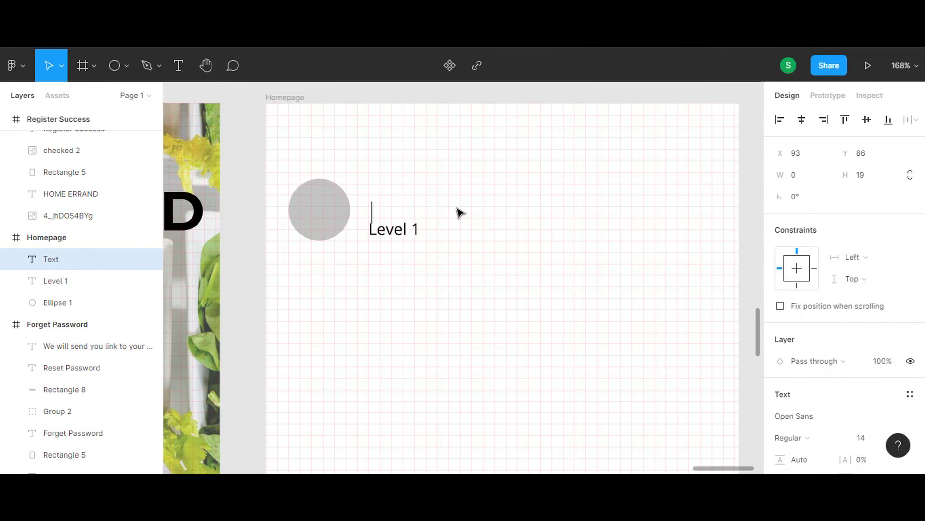
type("Metha Janira")
key("ctrl+a")
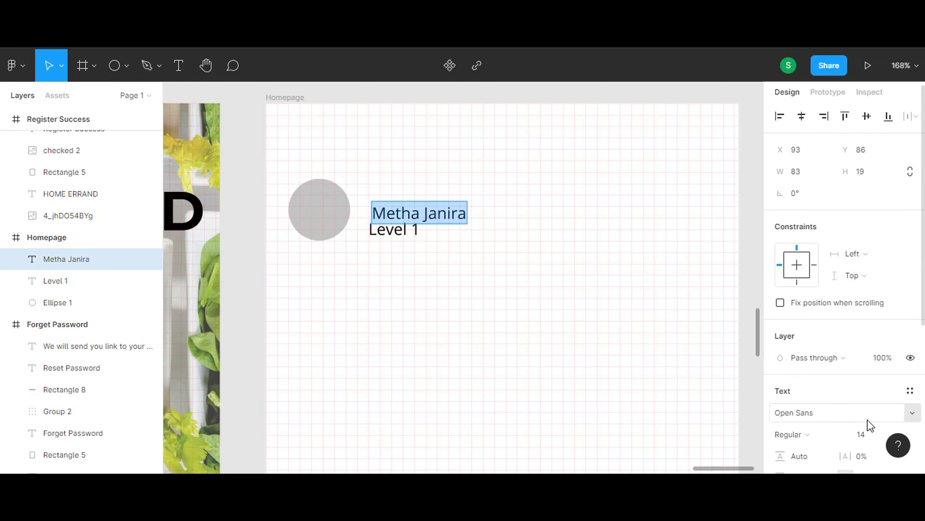
scroll(870, 424, "down", 2)
left_click(902, 375)
left_click(877, 324)
left_click(835, 371)
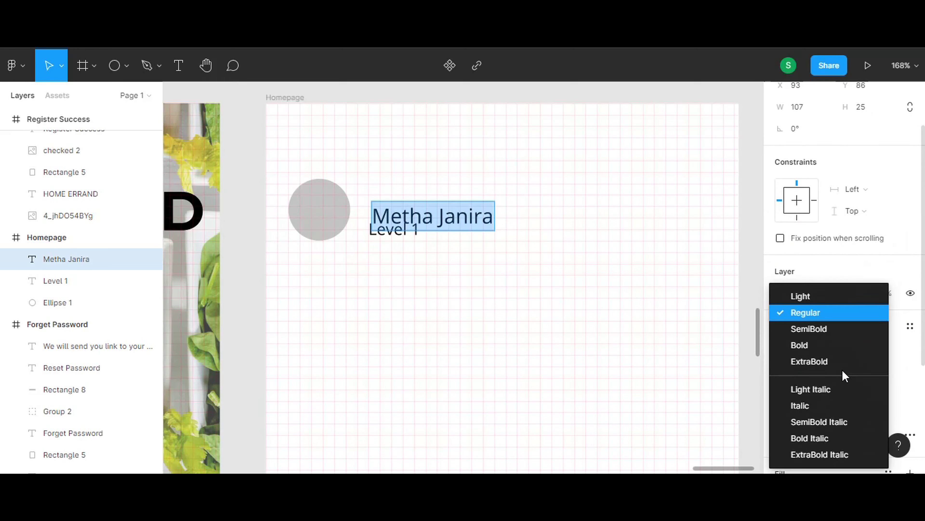
left_click(802, 346)
left_click_drag(465, 222, 461, 208)
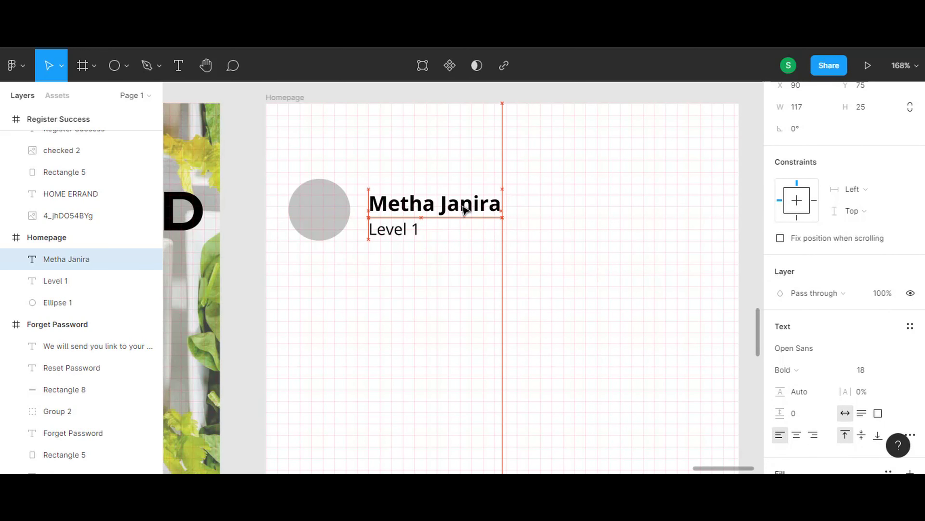
left_click(318, 211)
Step: Fill the avatar circle with a happy male or female Pexels face via UI Faces
right_click(314, 218)
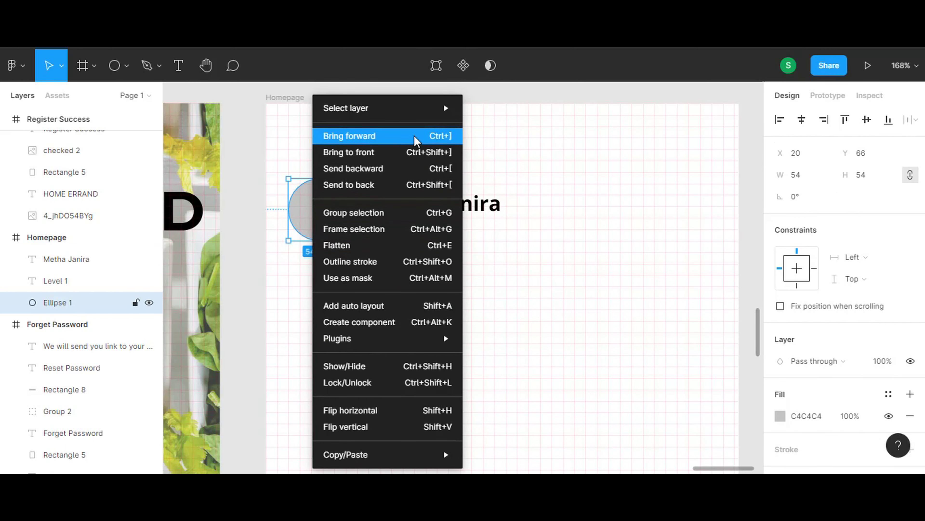
mouse_move(388, 339)
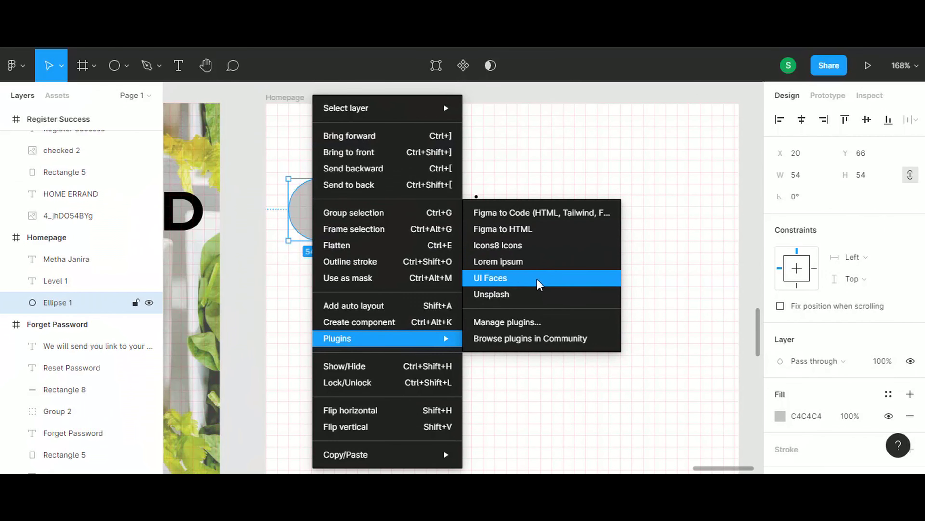
left_click(539, 285)
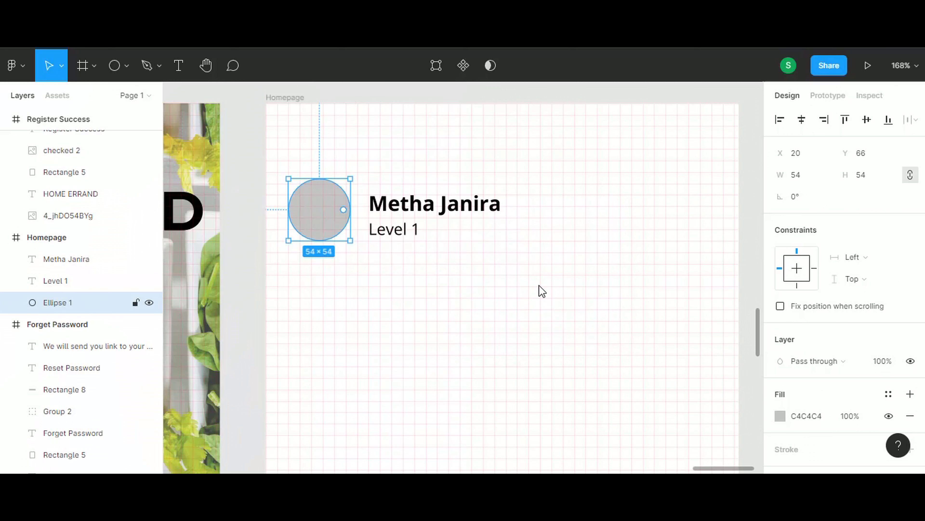
left_click(531, 148)
left_click(531, 263)
left_click(530, 320)
left_click(546, 436)
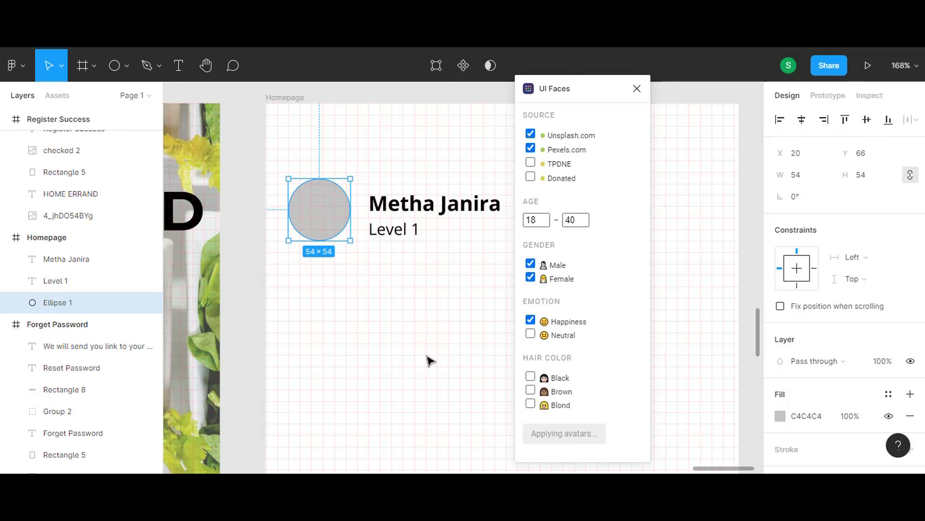
left_click(637, 88)
key("Escape")
scroll(452, 310, "down", 2)
key("t")
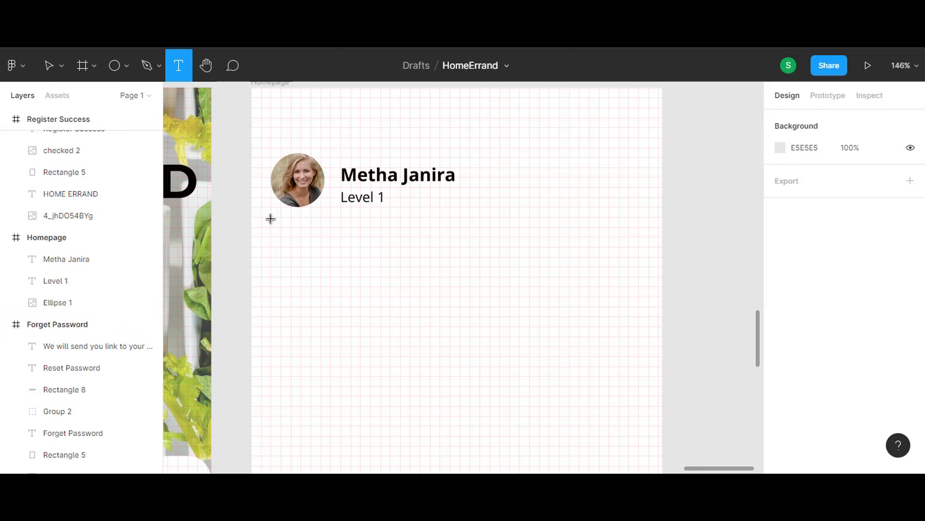
Step: Draw a wide 300×20 text box beneath the avatar and name header
left_click_drag(271, 218, 572, 240)
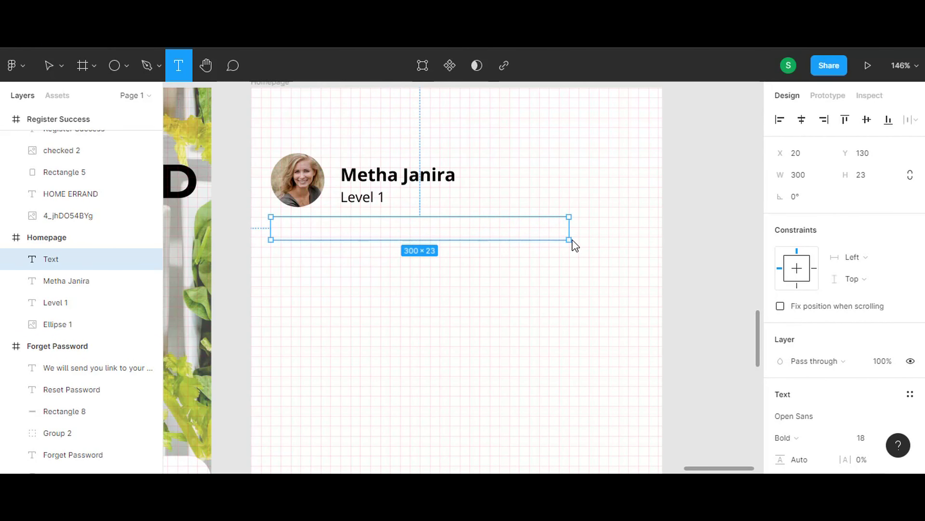
left_click_drag(572, 241, 570, 241)
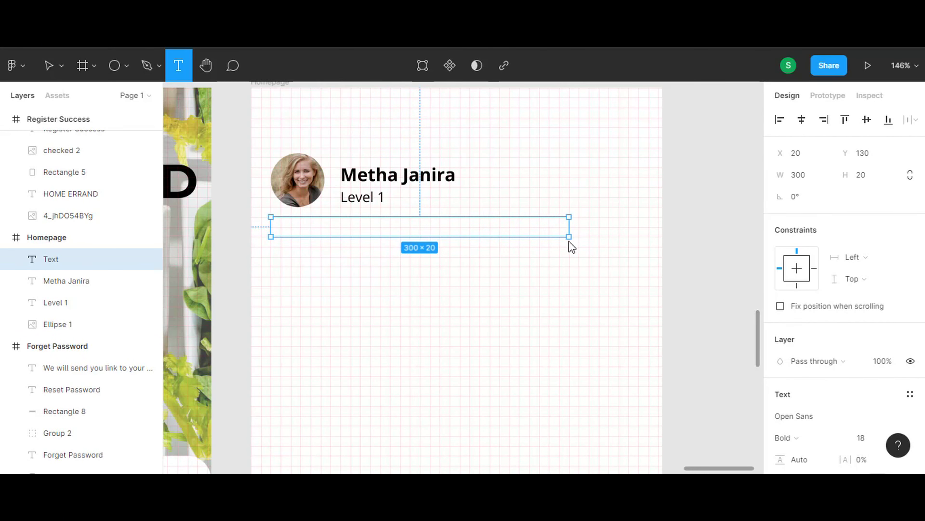
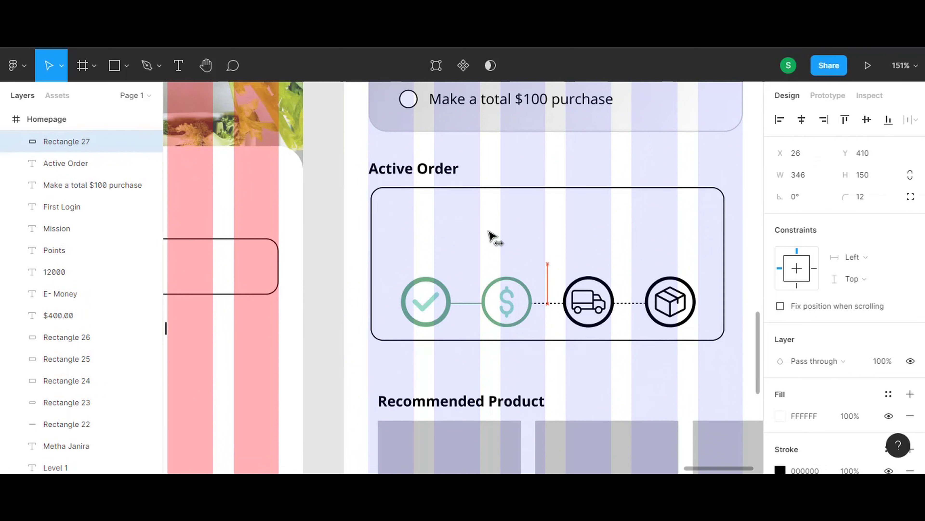
Step: Widen the Active Order card slightly by dragging its right edge
left_click(566, 234)
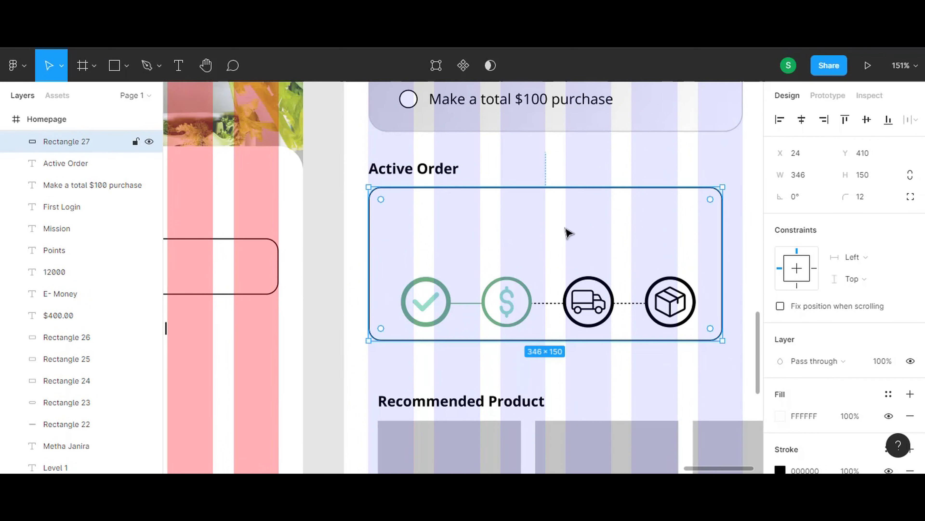
scroll(583, 242, "right", 3)
left_click_drag(608, 253, 629, 254)
left_click(675, 264)
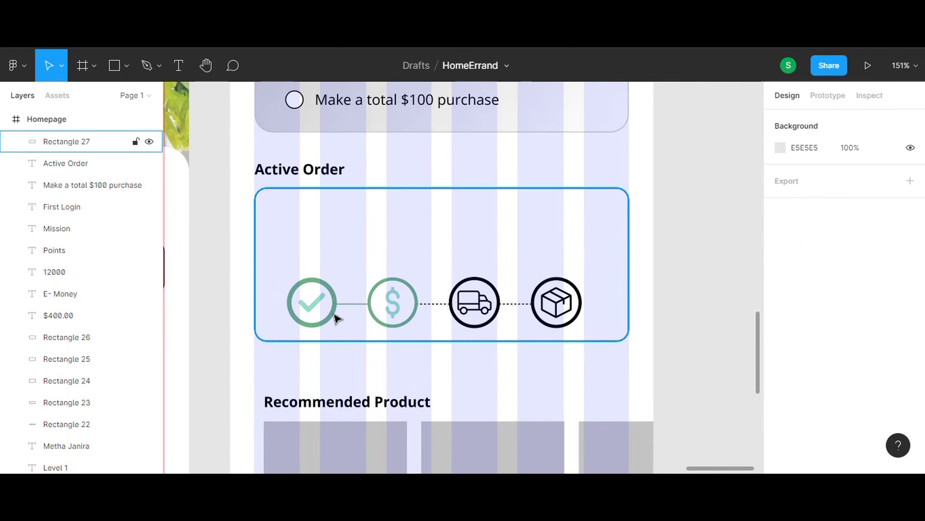
Step: Shift the check, dollar, truck and package status icons to centre them in the card
left_click(299, 288)
left_click(392, 302, "shift")
left_click(474, 303, "shift")
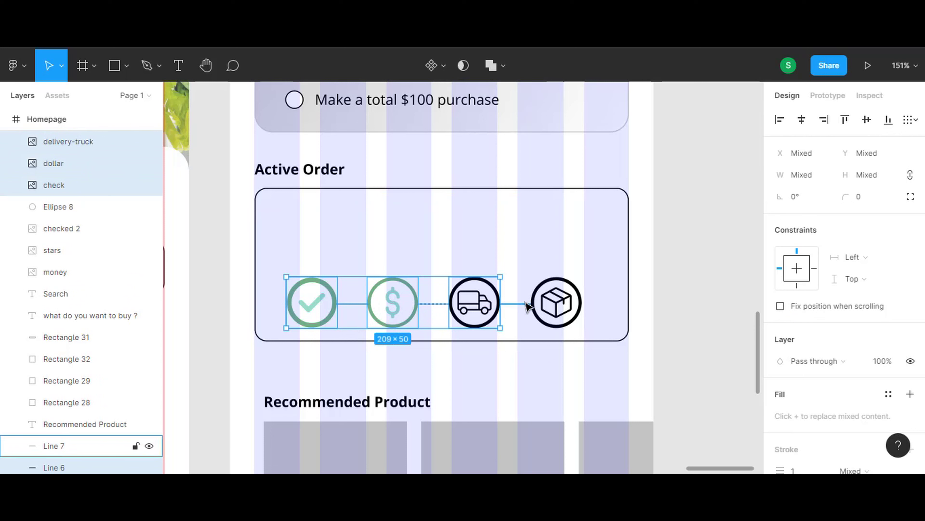
left_click(552, 307, "shift")
left_click_drag(483, 315, 490, 313)
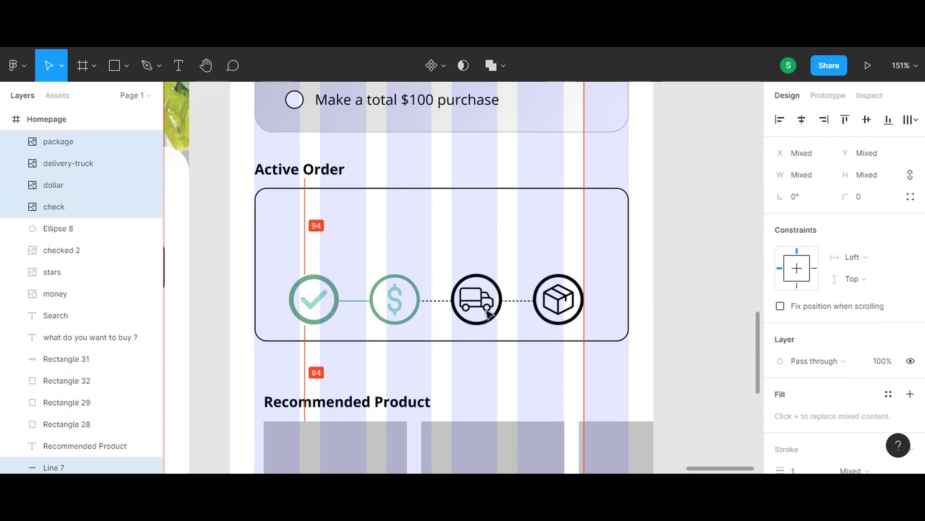
left_click(657, 315)
Step: Move the Recommended Product title left to the margin
scroll(574, 232, "down", 3)
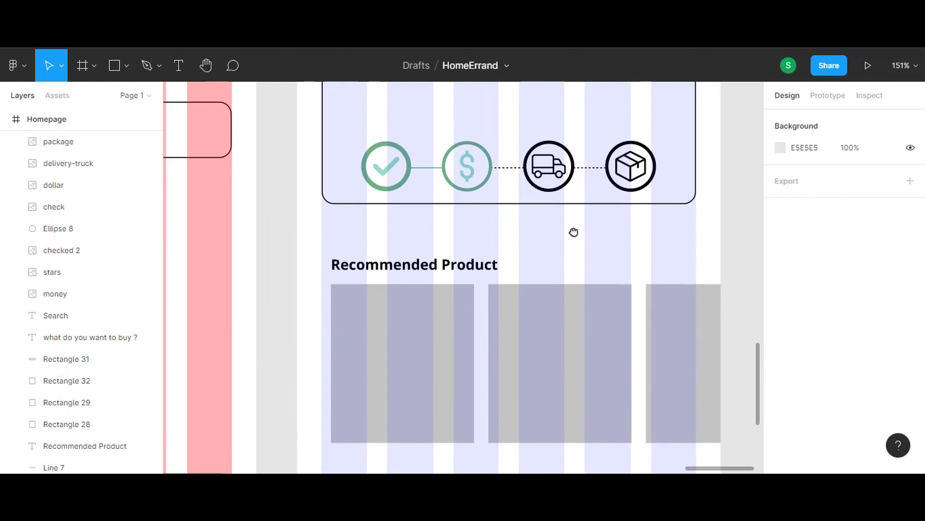
scroll(401, 217, "down", 2)
left_click(401, 217)
left_click_drag(401, 217, 392, 215)
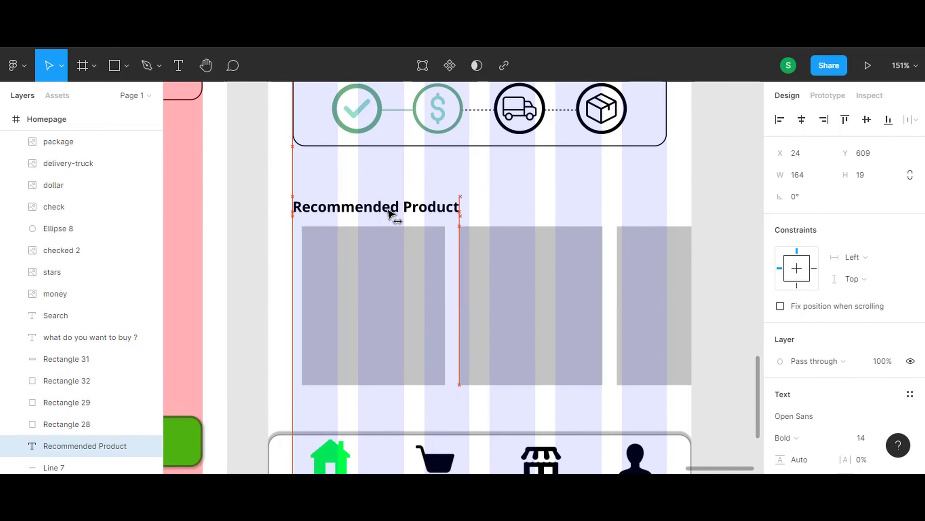
Step: Move the three product card placeholders left to align with the title
left_click(419, 262)
left_click(504, 307, "shift")
left_click(654, 306, "shift")
left_click_drag(421, 343, 411, 343)
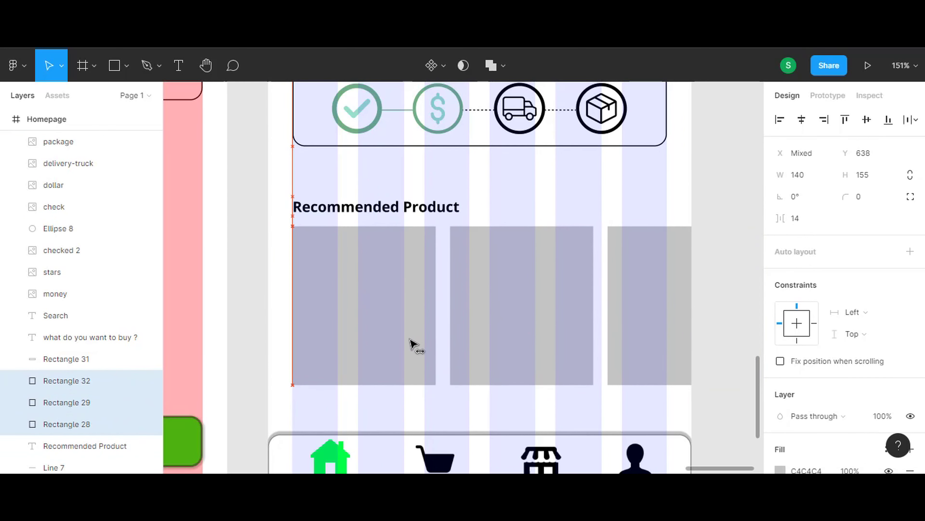
left_click(469, 390)
left_click_drag(469, 391, 466, 314)
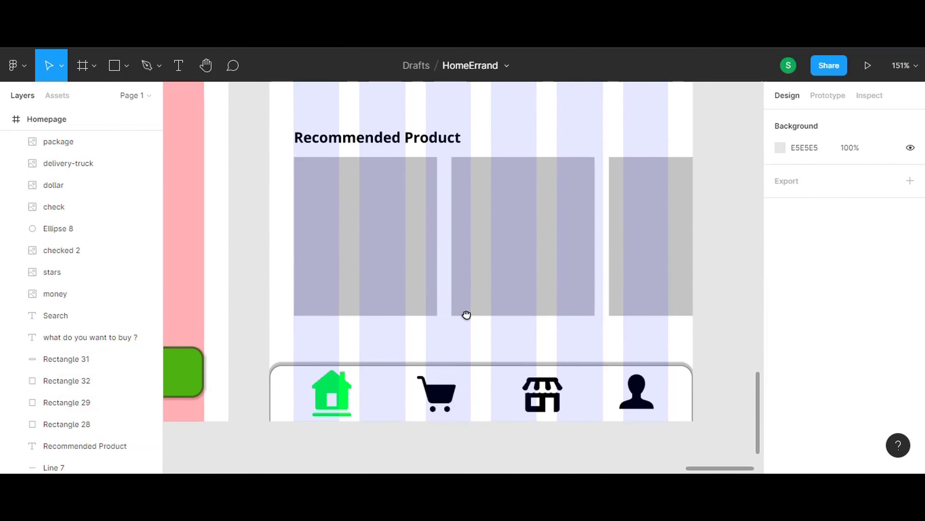
scroll(468, 328, "up", 5)
scroll(383, 217, "up", 5, "ctrl")
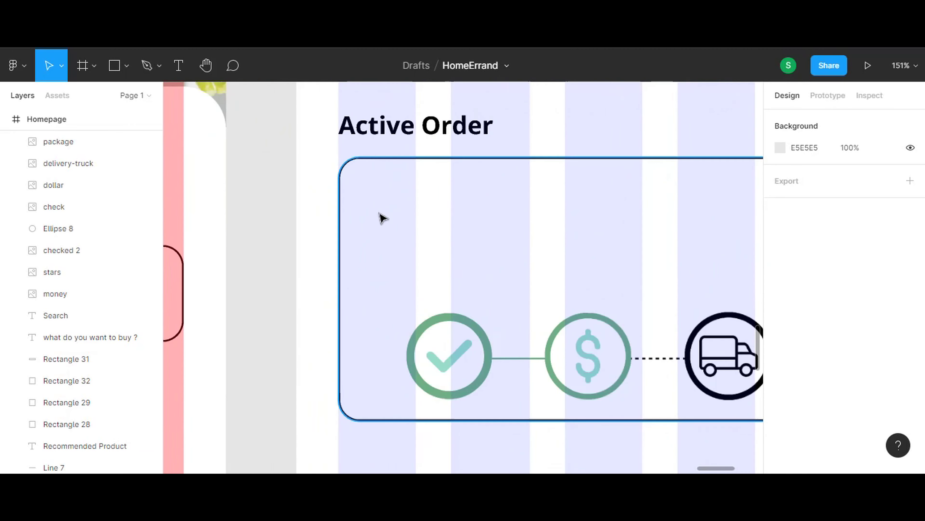
Step: Add an order ID text line inside the Active Order card
key("t")
left_click(316, 208)
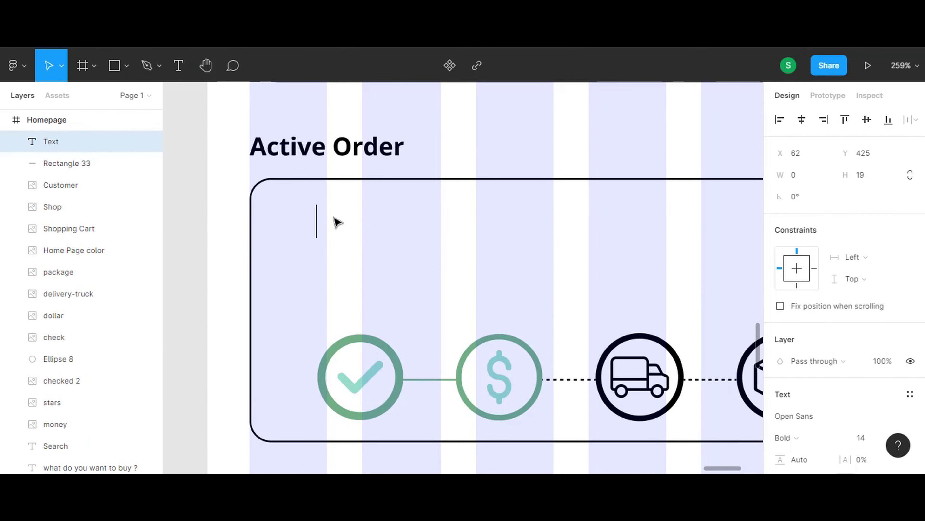
type("Order Id: #3V10L23")
key("Escape")
key("Escape")
Step: Adjust the order ID text's formatting so it appears bold
double_click(467, 235)
left_click(433, 223)
left_click(548, 223, "shift")
scroll(838, 328, "down", 2)
scroll(838, 328, "down", 3)
left_click_drag(845, 256, 856, 259)
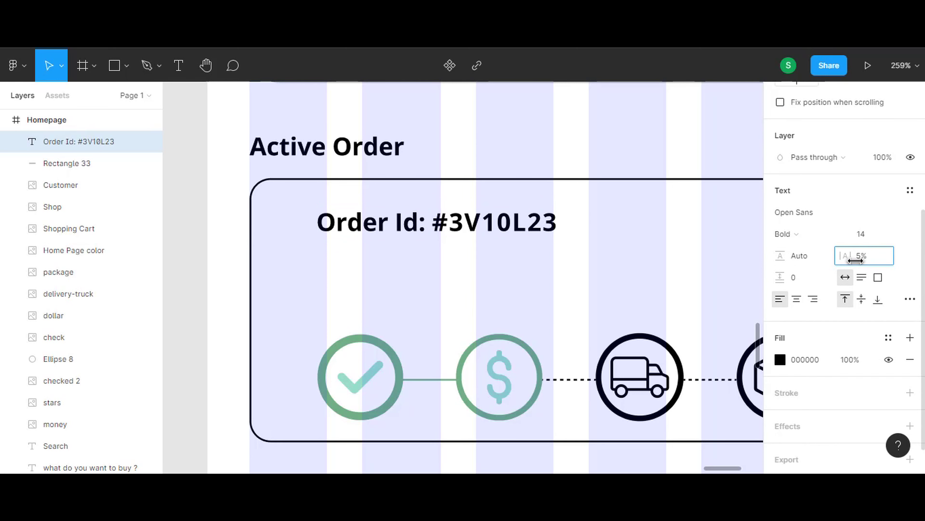
key("Escape")
left_click(521, 259)
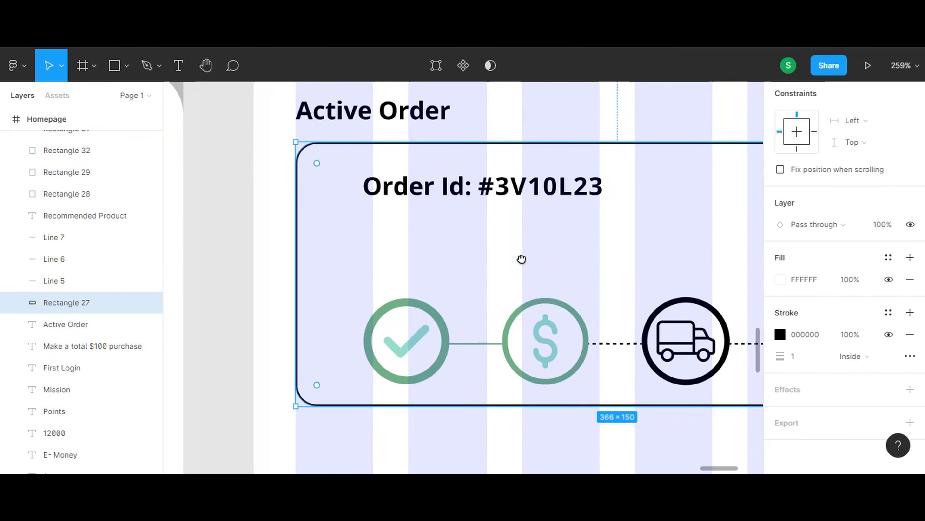
left_click(426, 200)
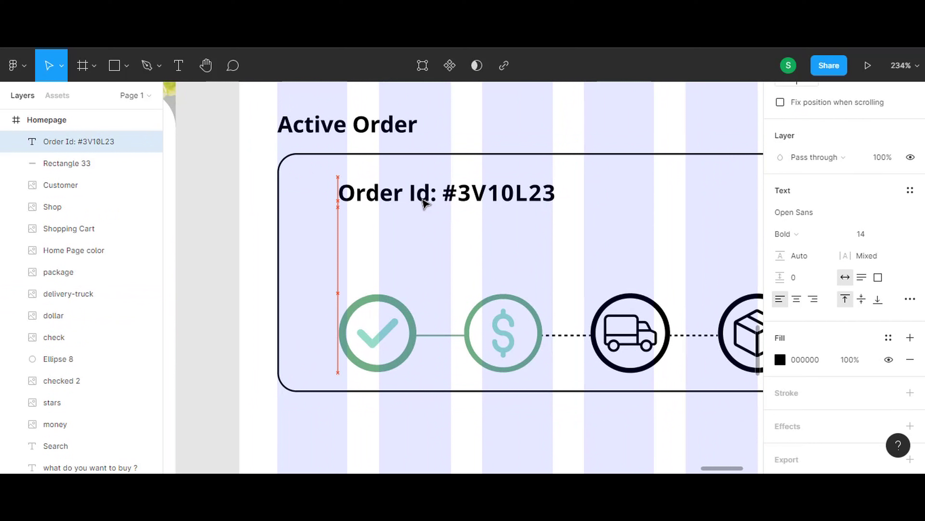
left_click(429, 259)
Step: Add a 'Status : Waiting for deliveries' text line lower in the card
left_click(178, 65)
left_click(345, 240)
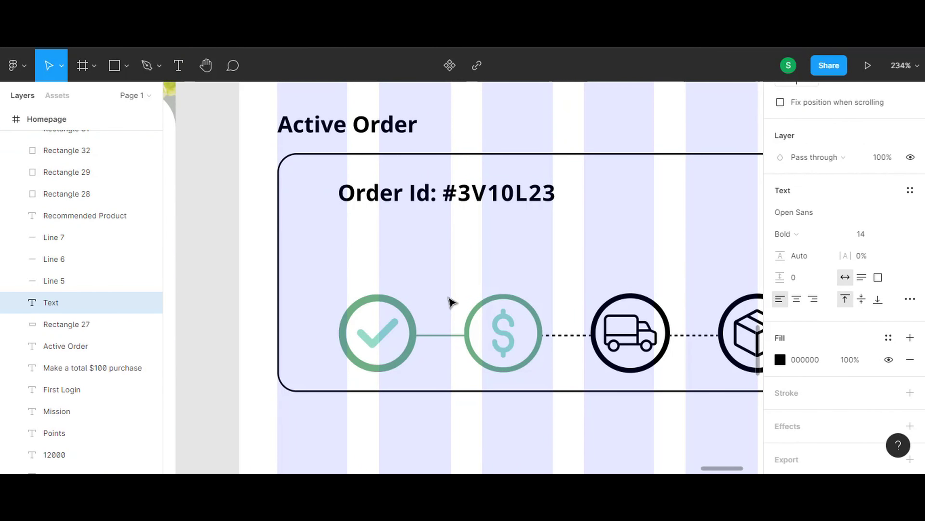
type("Status : Waiti")
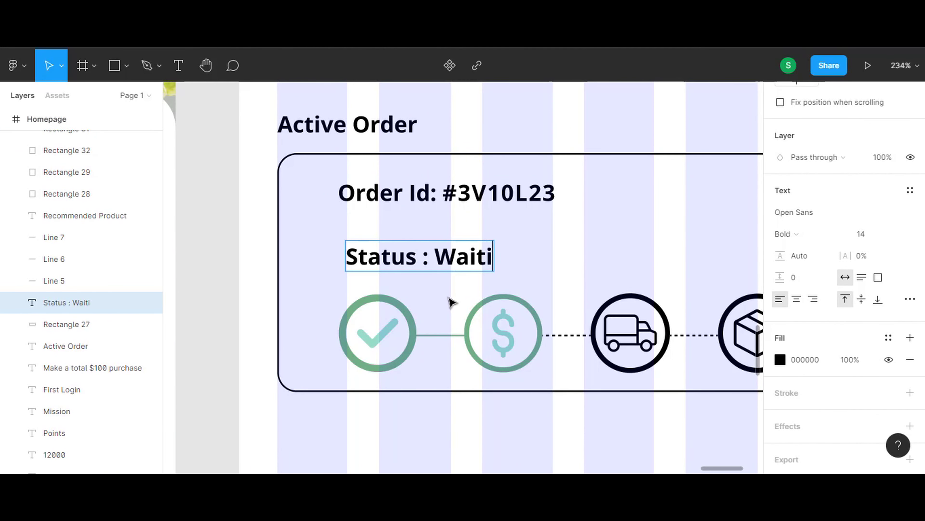
type("ng for de")
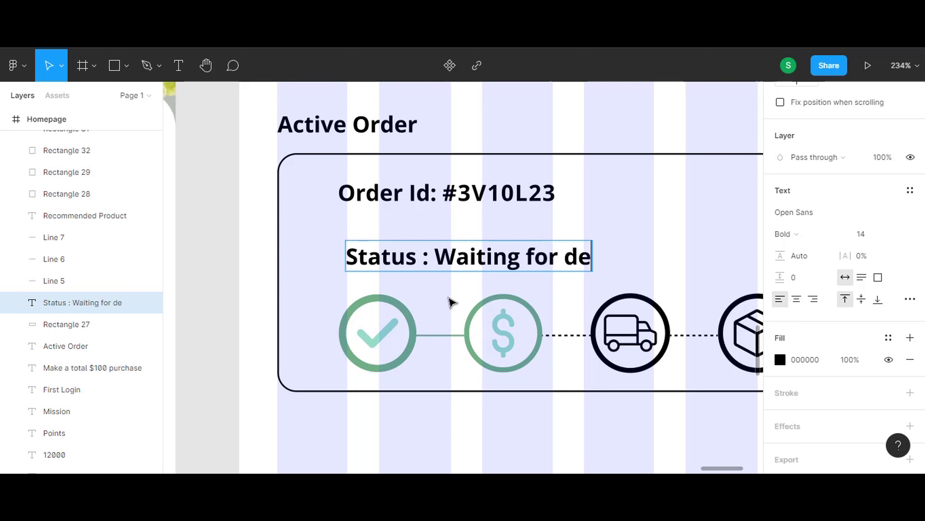
type("liveries")
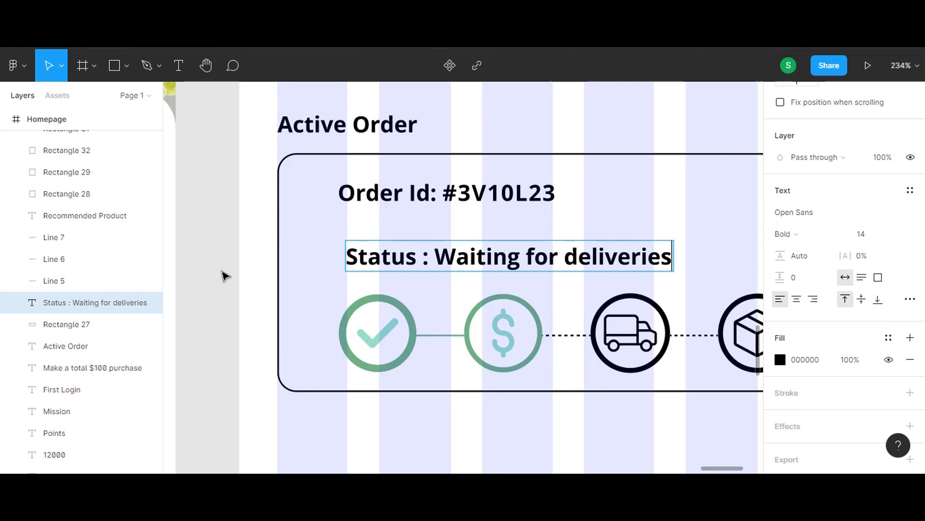
left_click(223, 277)
left_click_drag(484, 270, 484, 286)
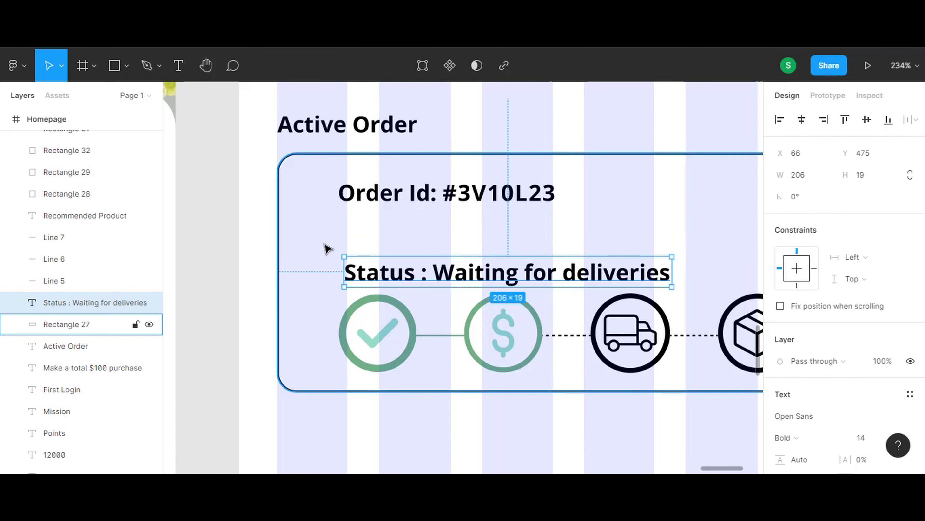
key("Escape")
Step: Set the status text to Regular weight and size 12
left_click(421, 276)
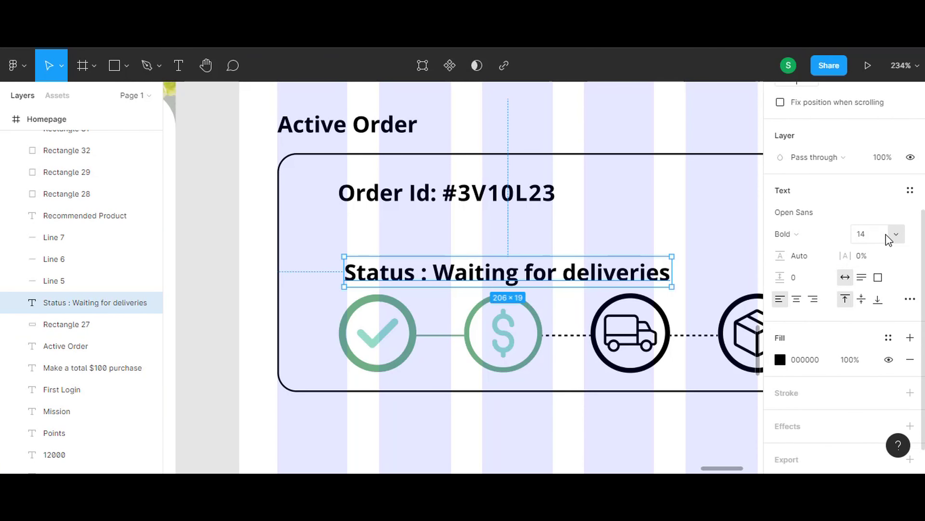
left_click(816, 237)
left_click(814, 200)
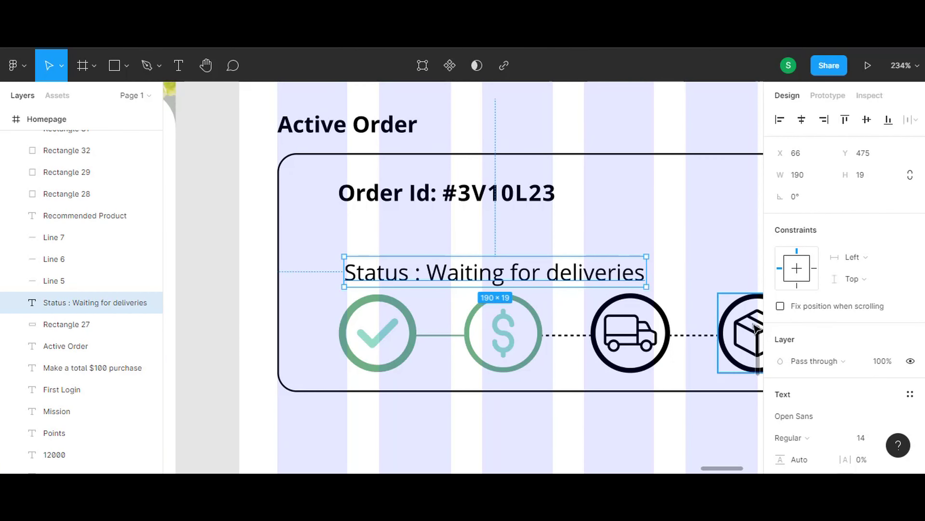
left_click(895, 235)
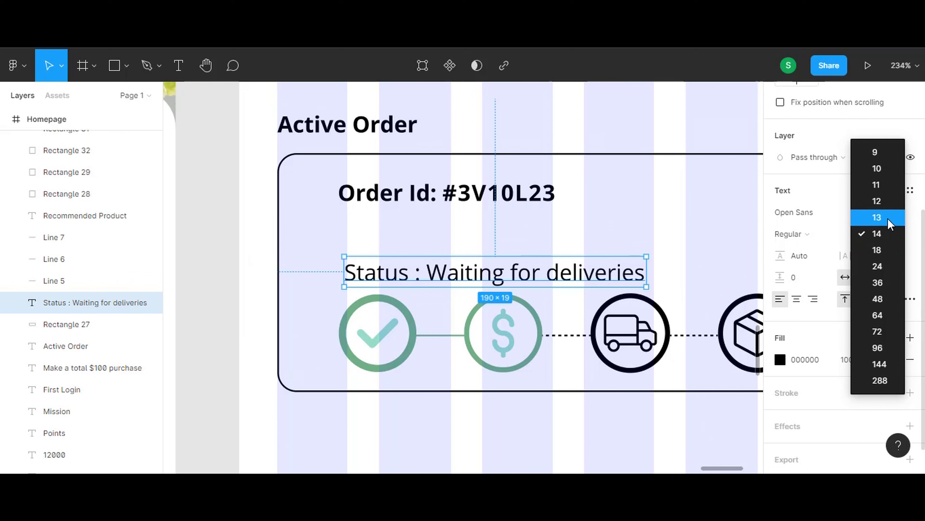
left_click(877, 201)
Step: Align the status text left, directly under the order ID
left_click(223, 320)
left_click_drag(455, 275, 447, 286)
left_click(242, 297)
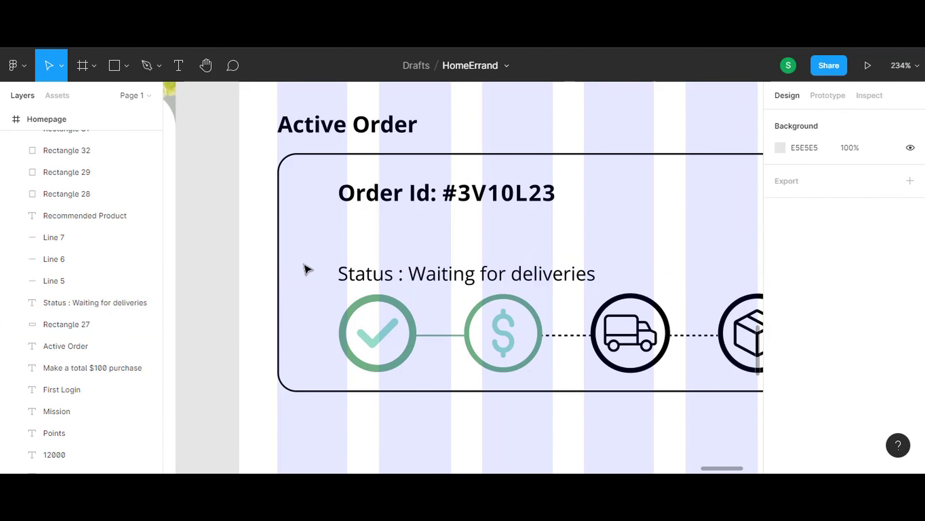
left_click(499, 199)
scroll(791, 414, "down", 5)
Step: Colour the order ID text dark green using a document colour
scroll(575, 419, "down", 5, "ctrl")
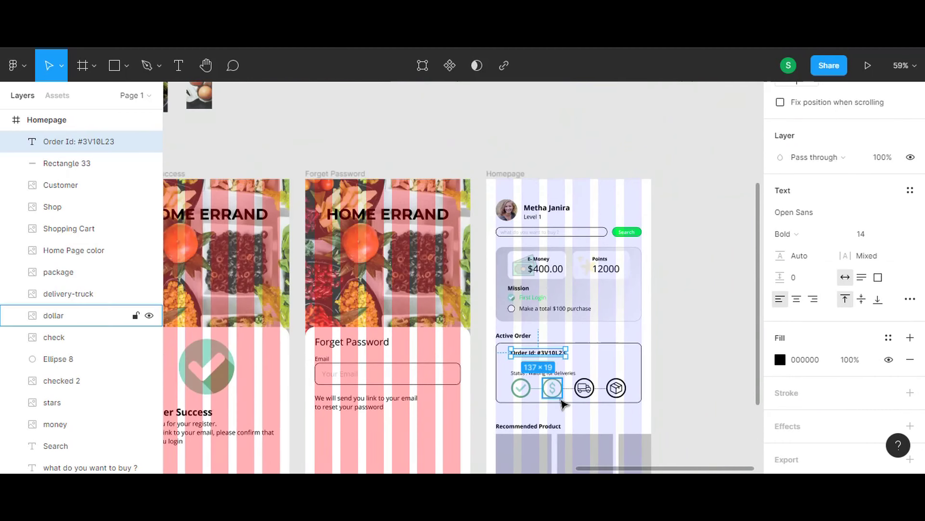
scroll(498, 227, "down", 3, "ctrl")
left_click_drag(498, 227, 826, 251)
scroll(365, 208, "up", 5, "ctrl")
left_click(780, 360)
left_click(620, 322)
left_click(360, 227)
left_click(533, 269)
Step: Draw a matching green line underlining the order ID
scroll(547, 327, "up", 5, "ctrl")
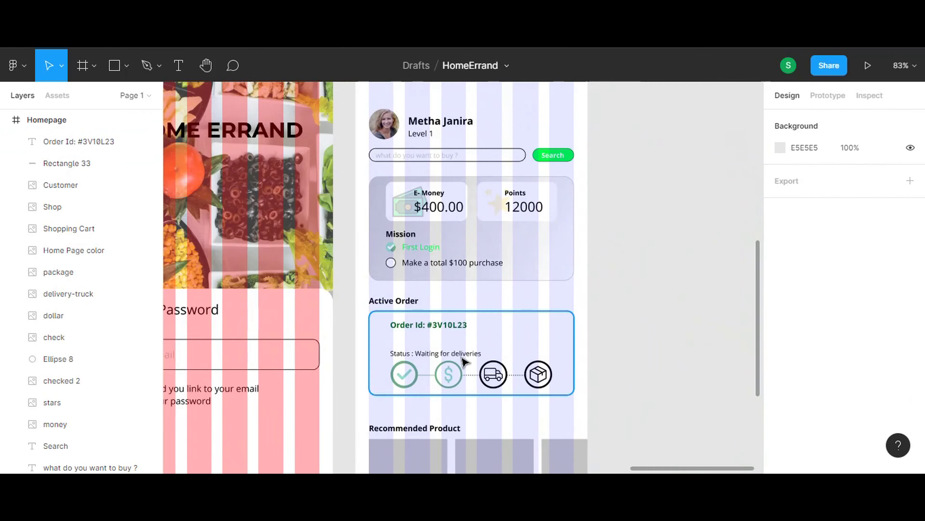
scroll(463, 362, "up", 5, "ctrl")
scroll(529, 224, "down", 3)
scroll(357, 198, "up", 3, "ctrl")
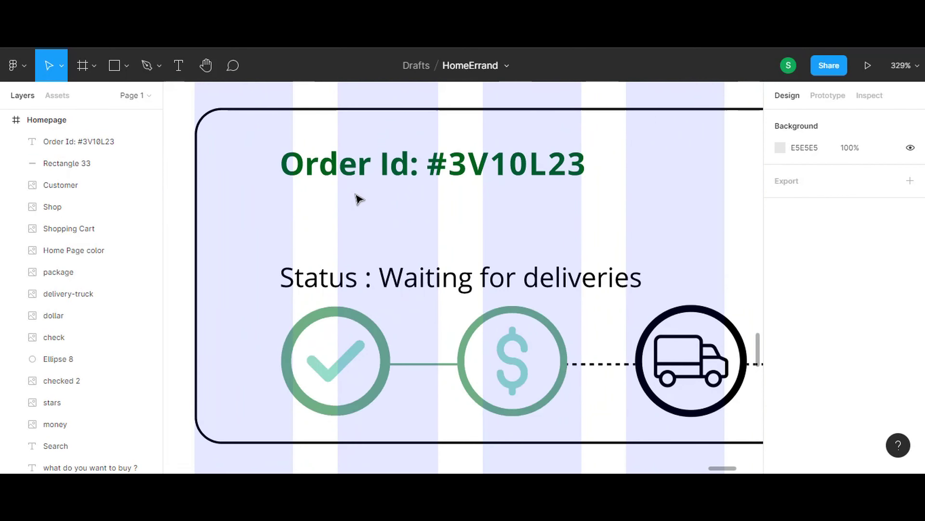
left_click(190, 78)
left_click(114, 65)
left_click(109, 114)
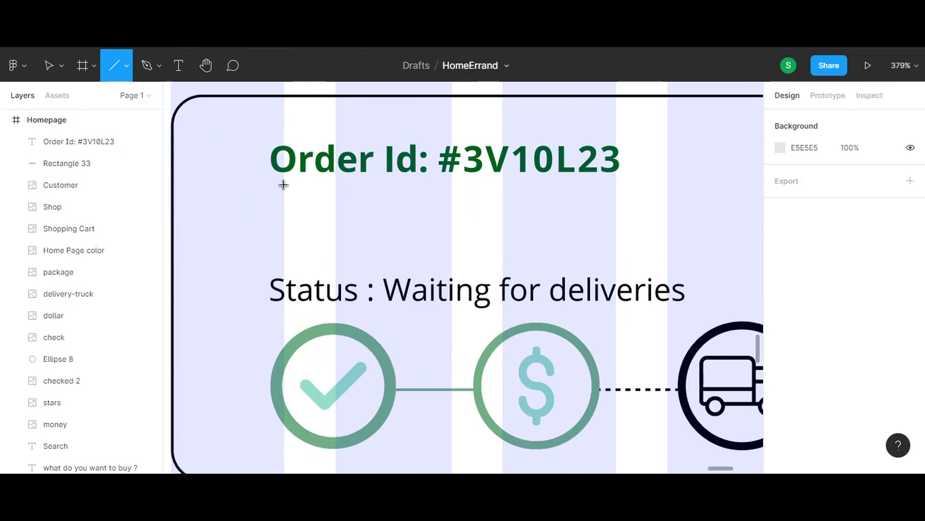
left_click_drag(277, 192, 601, 195)
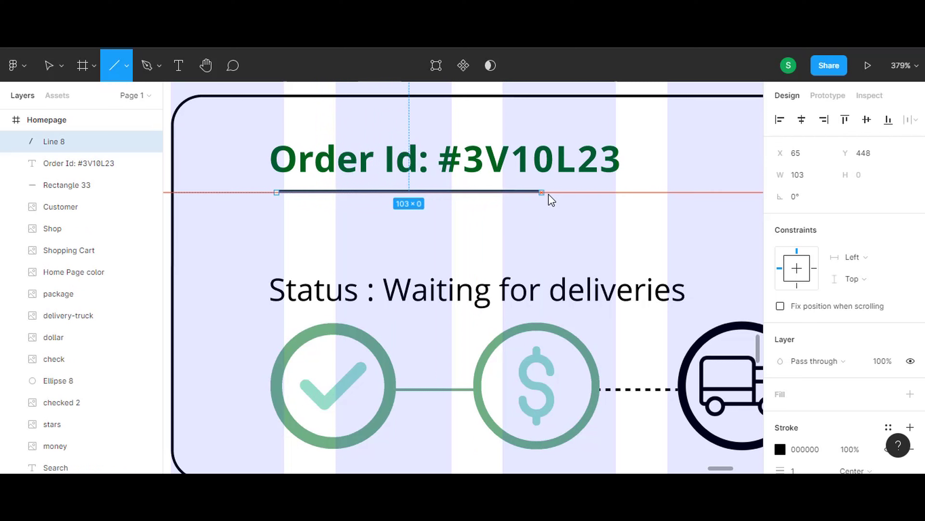
left_click_drag(601, 197, 616, 192)
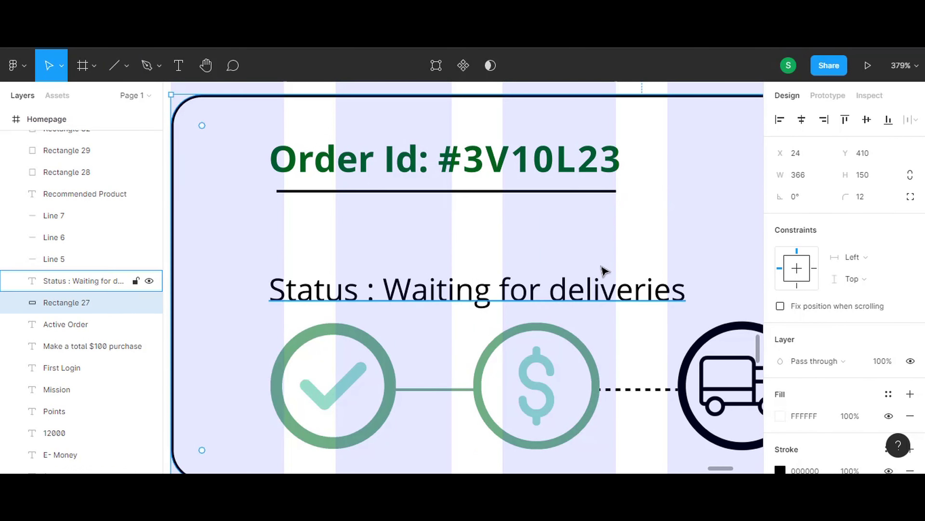
left_click(781, 449)
left_click(620, 322)
left_click(424, 155)
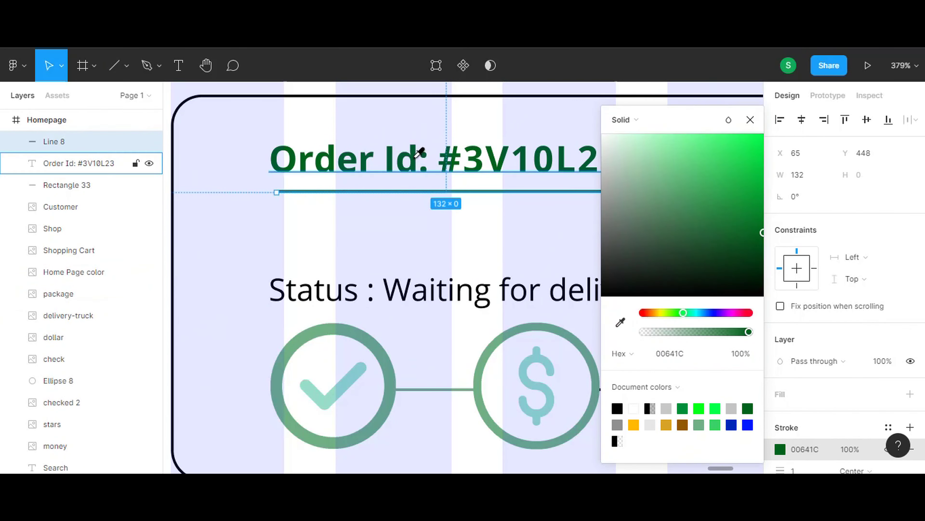
left_click(521, 217)
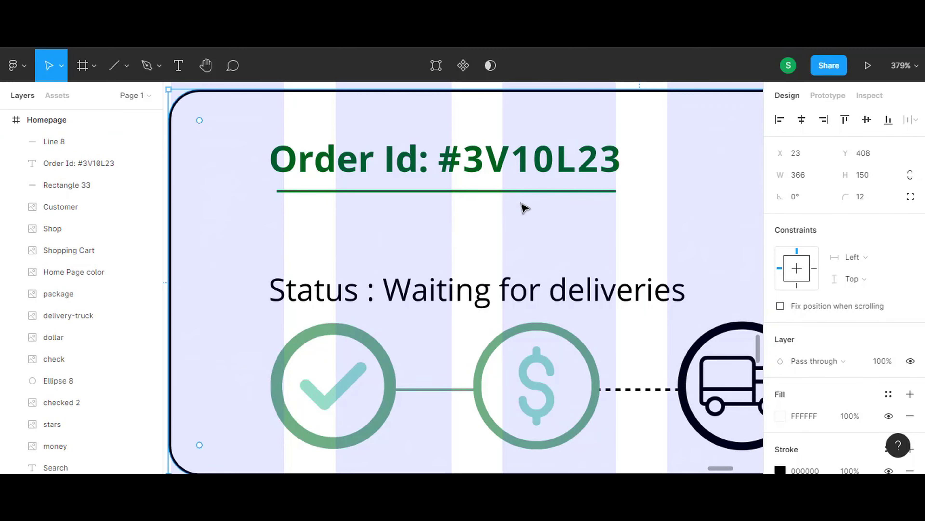
Step: Select the Active Order card and the new underline to check them
left_click(512, 191)
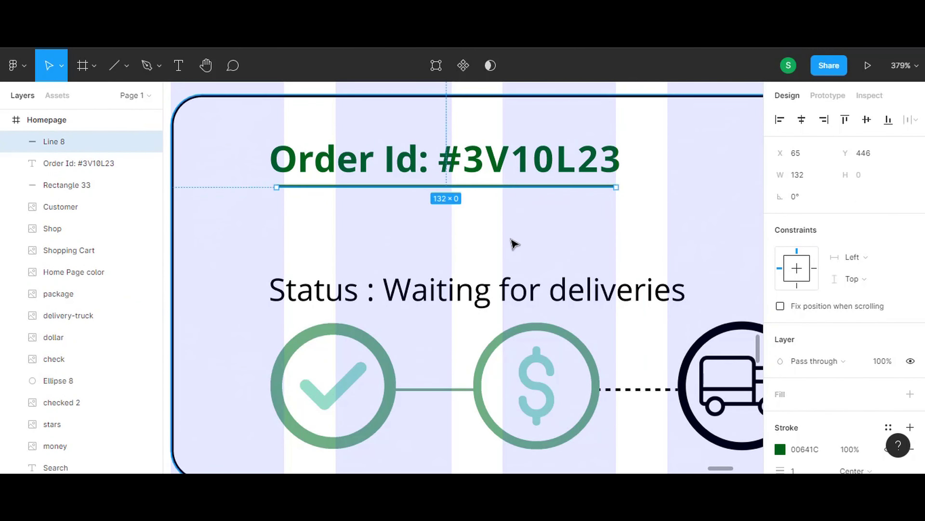
left_click(546, 252)
scroll(546, 251, "down", 3)
scroll(536, 218, "down", 2)
scroll(583, 255, "down", 3)
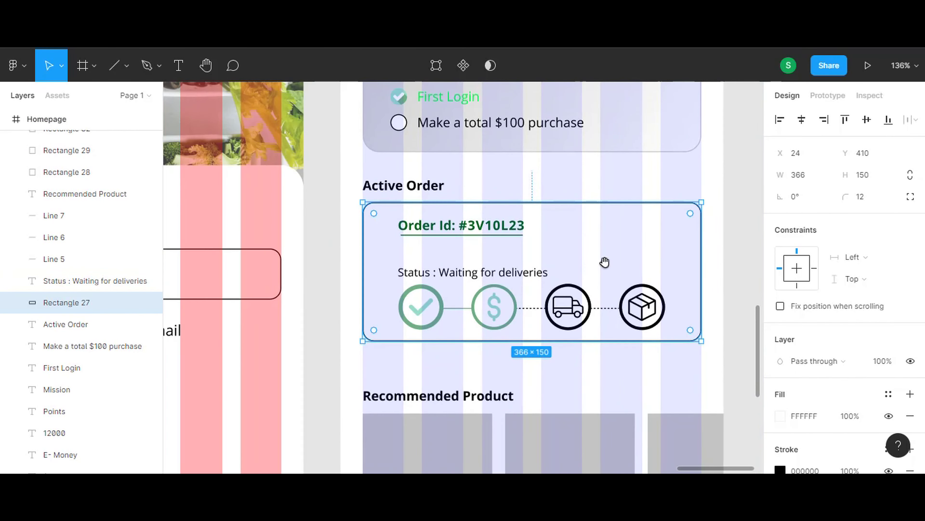
left_click(739, 264)
scroll(739, 264, "right", 3)
scroll(740, 265, "down", 1)
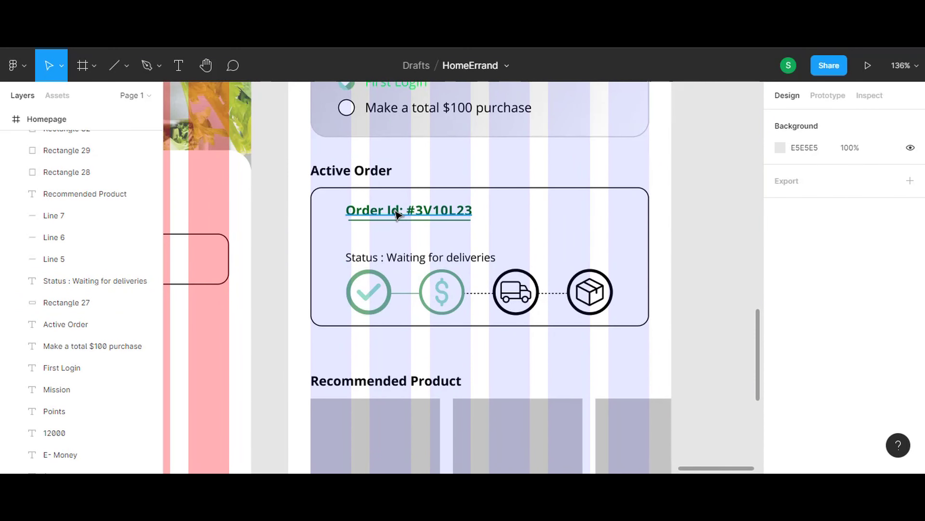
Step: Nudge the status text and four status icons up toward the order ID
left_click(368, 299)
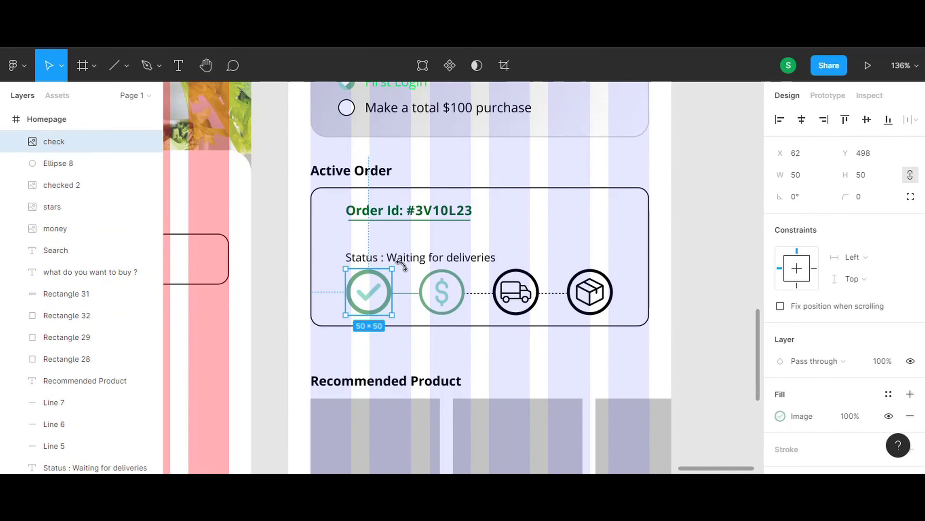
left_click(368, 300, "shift")
left_click(442, 294, "shift")
left_click(516, 293, "shift")
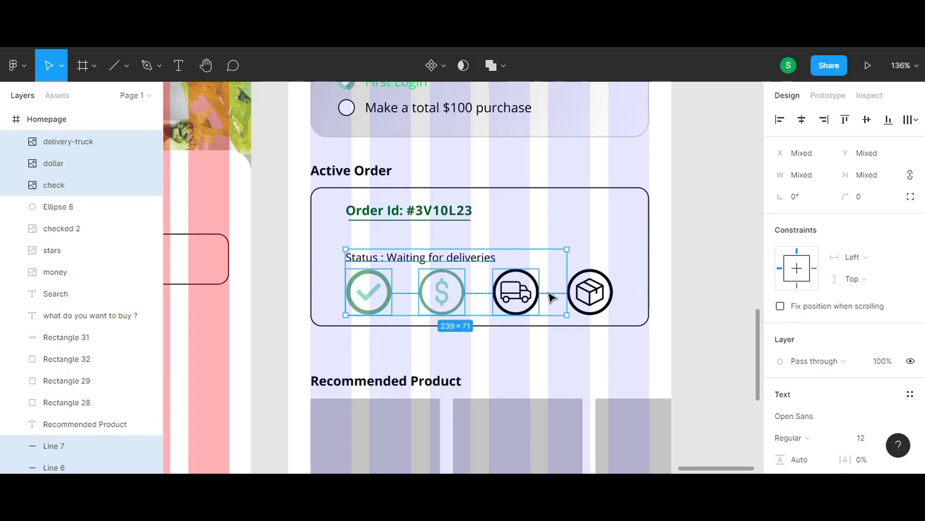
left_click(590, 295, "shift")
key("shift+Up")
key("shift+Up")
key("shift+Up")
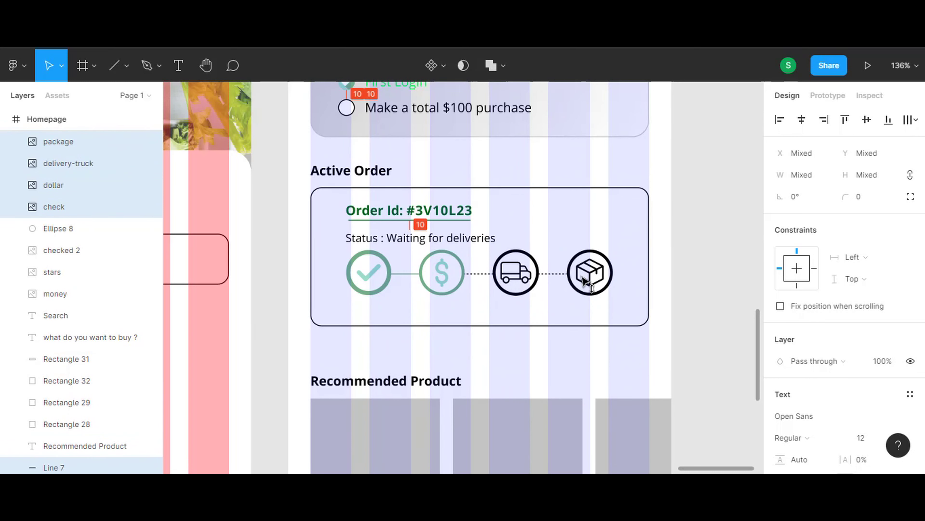
Step: Shorten the Active Order card to 366×134 to fit its contents
left_click(692, 330)
left_click(496, 325)
left_click_drag(498, 325, 499, 310)
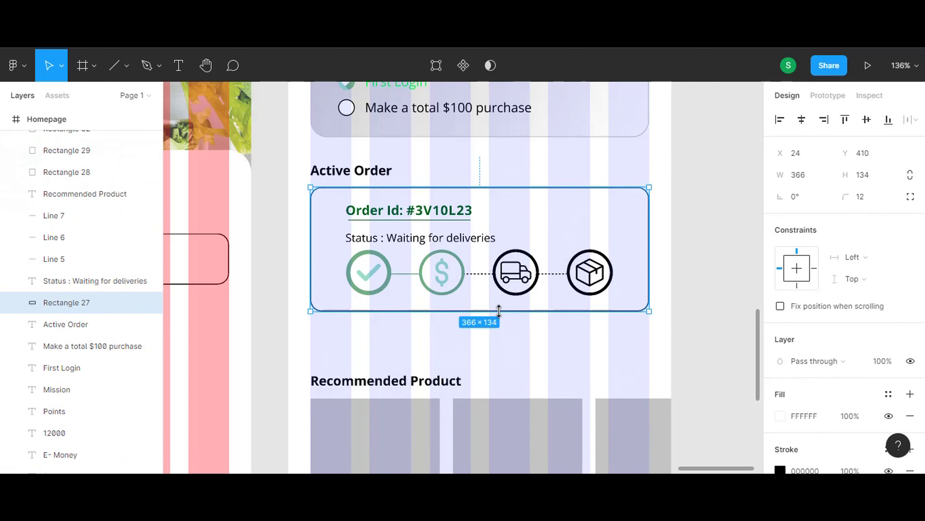
left_click(709, 304)
Step: Delete the middle and right product placeholders
scroll(510, 244, "up", 5)
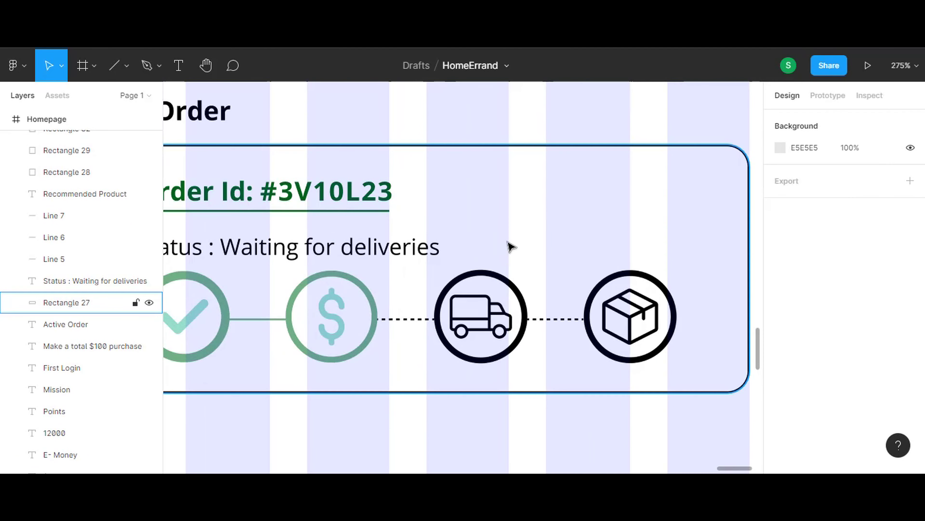
scroll(588, 266, "down", 2)
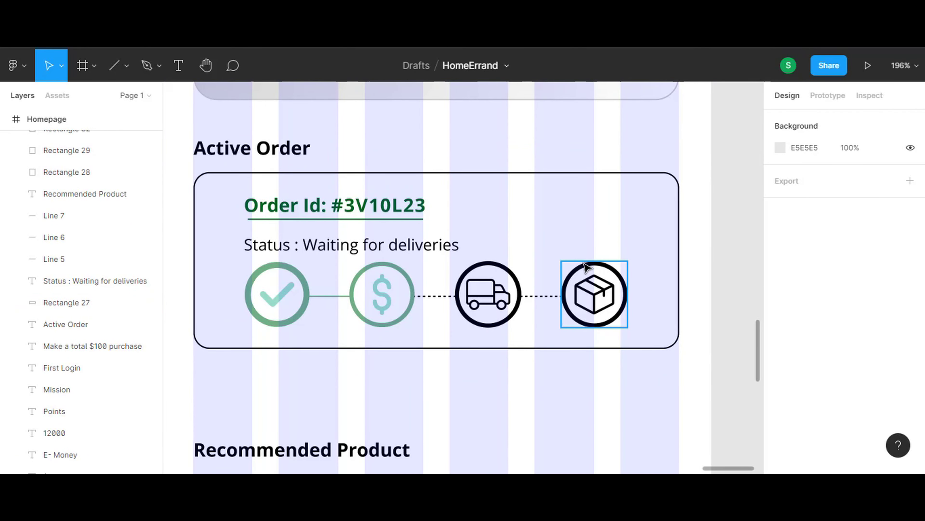
scroll(451, 261, "down", 2)
scroll(459, 252, "down", 2)
scroll(460, 254, "down", 1)
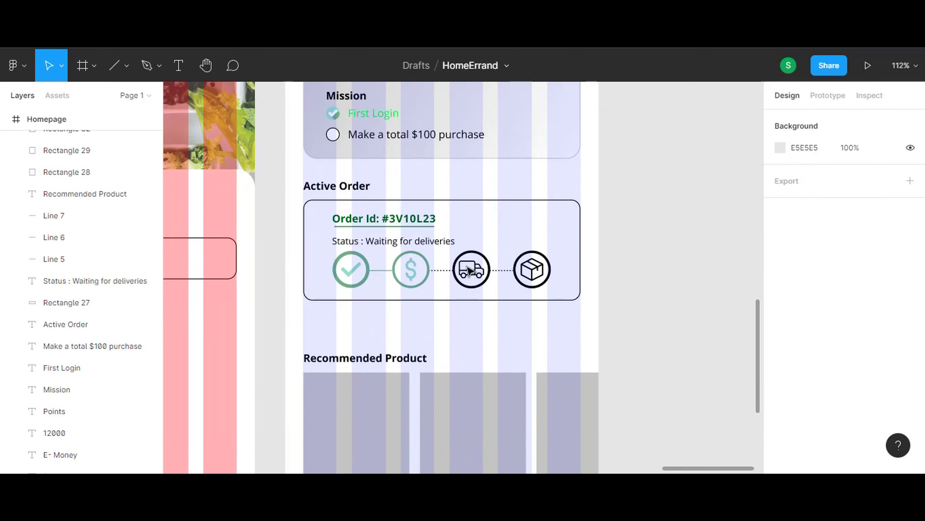
scroll(558, 252, "down", 3)
scroll(455, 351, "up", 3)
scroll(496, 264, "down", 2)
scroll(497, 263, "down", 3)
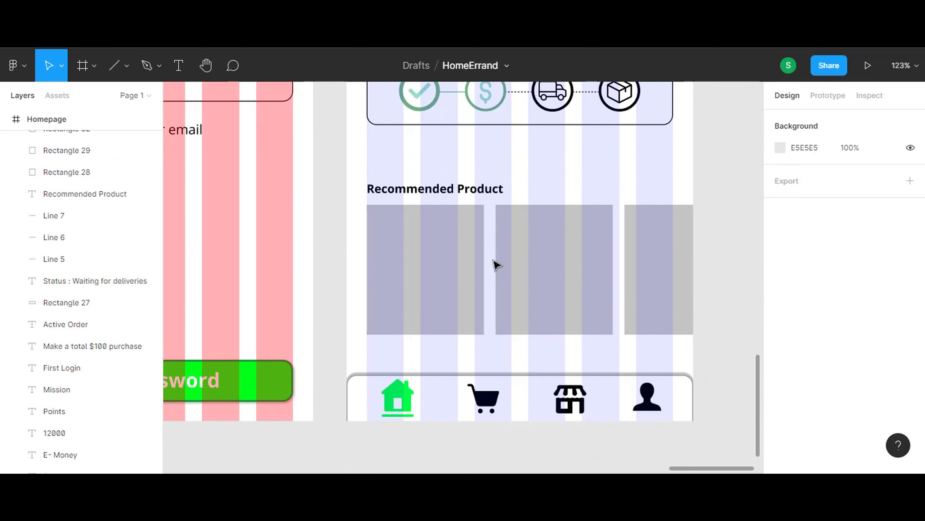
scroll(496, 263, "up", 1)
scroll(487, 207, "down", 1)
scroll(474, 233, "up", 2)
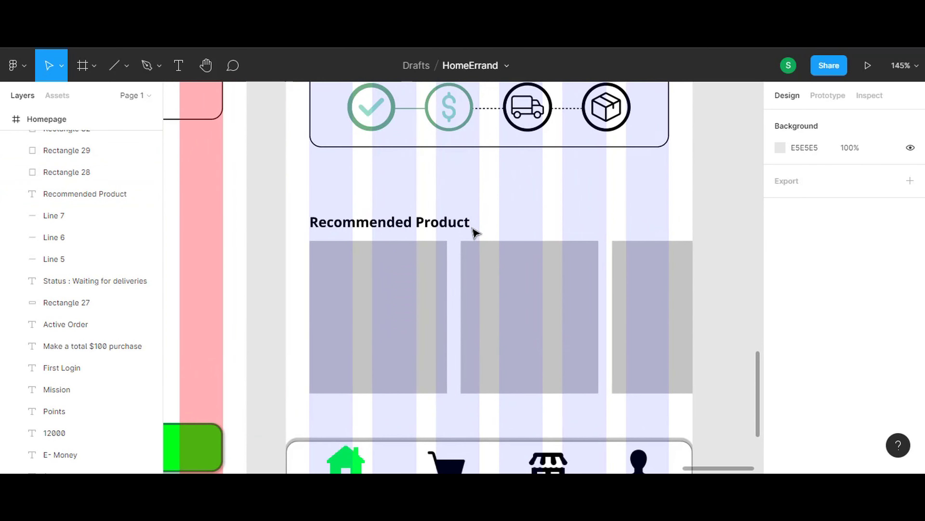
left_click(497, 284)
key("Delete")
left_click(652, 292)
key("Delete")
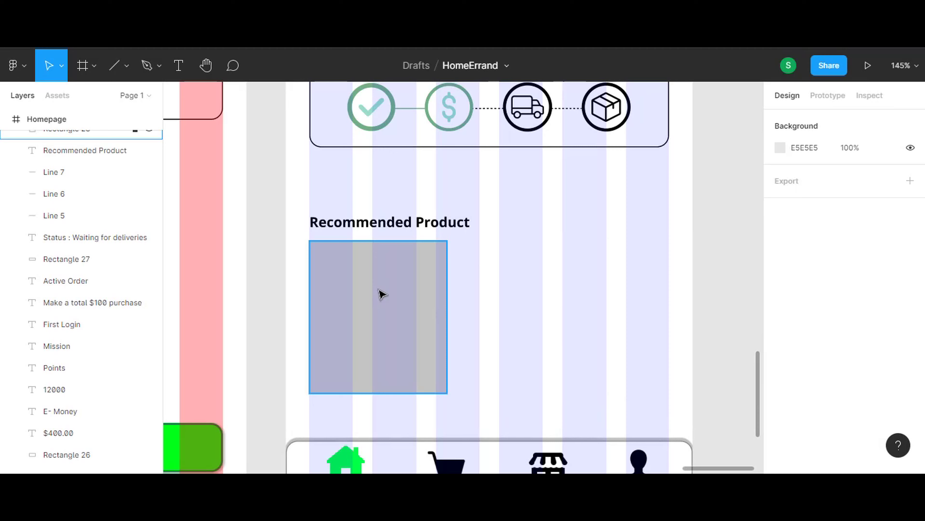
Step: Style the left product placeholder with a white FFFFFF fill, black outline and 12 corner radius
left_click(378, 294)
left_click(780, 415)
type("FFFFFF")
key("Return")
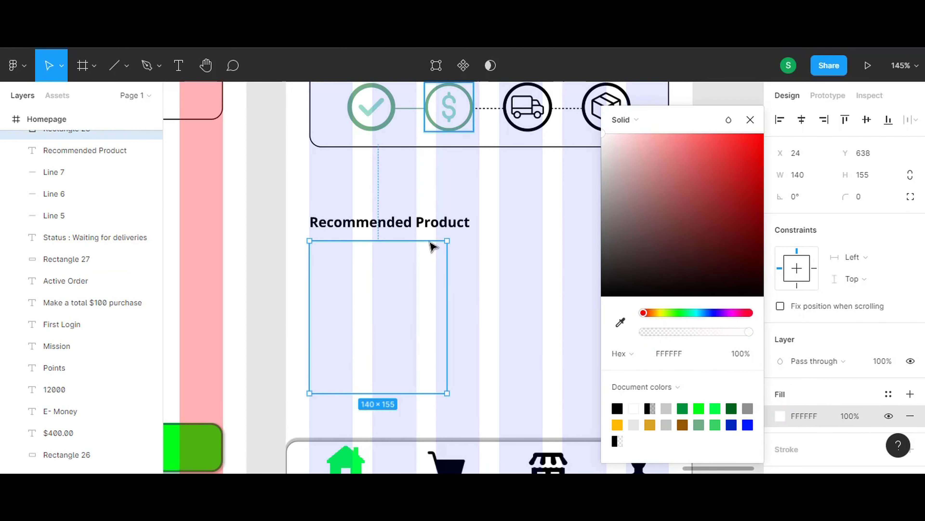
scroll(847, 386, "down", 3)
left_click(909, 365)
scroll(756, 310, "up", 3)
left_click(864, 196)
type("12")
key("Return")
left_click(620, 370)
Step: Paste a 130×161 copy of the corn photo over the first product card
scroll(605, 365, "down", 2)
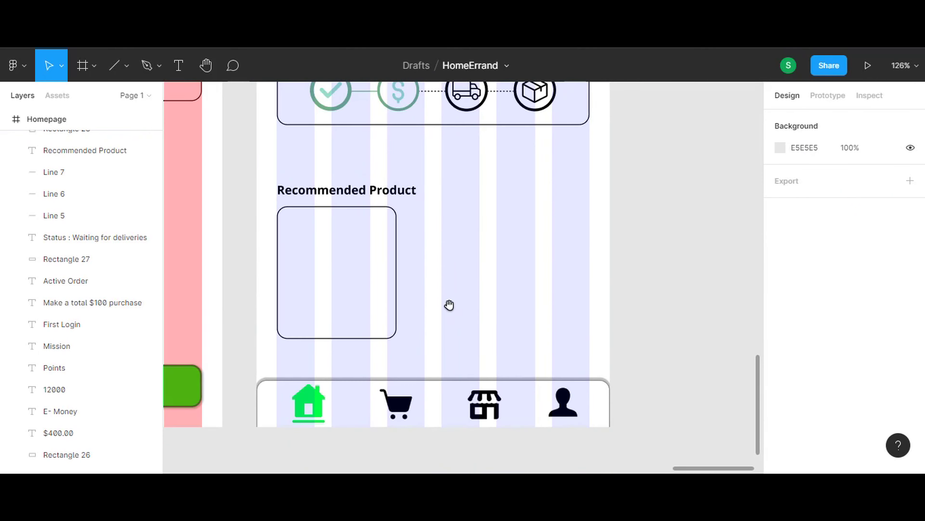
scroll(450, 306, "left", 3)
scroll(502, 271, "down", 5)
scroll(475, 368, "up", 5)
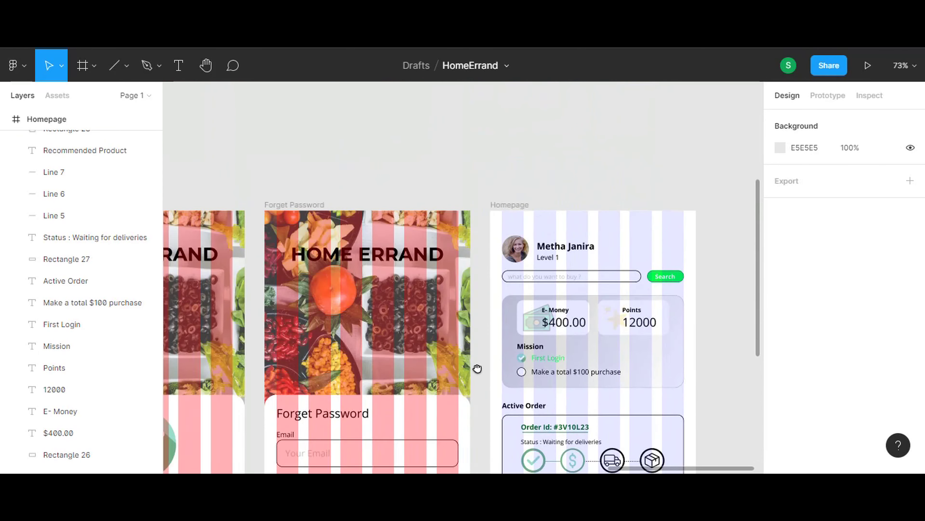
scroll(326, 247, "up", 3)
scroll(325, 246, "up", 2)
scroll(574, 316, "left", 8)
scroll(498, 306, "left", 2)
left_click_drag(498, 305, 598, 345)
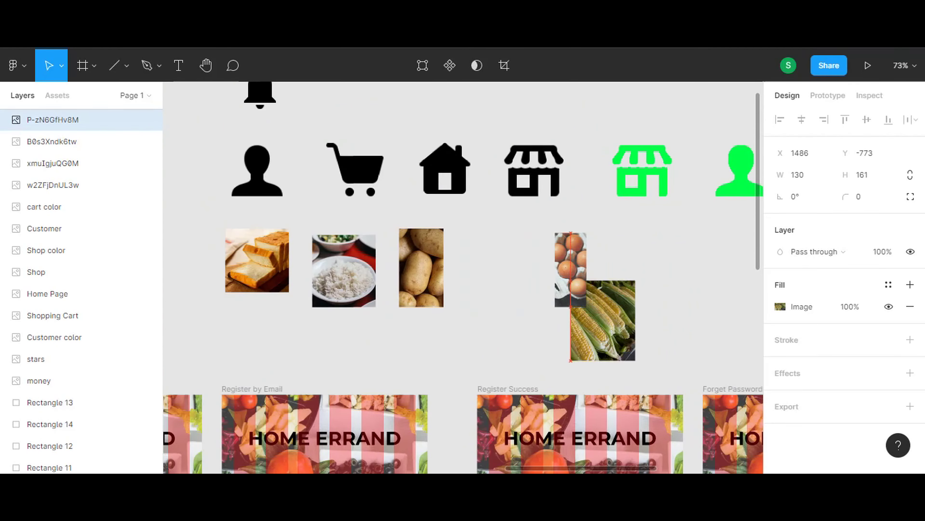
scroll(599, 346, "down", 6)
scroll(333, 194, "up", 5)
scroll(333, 194, "left", 4)
key("ctrl+v")
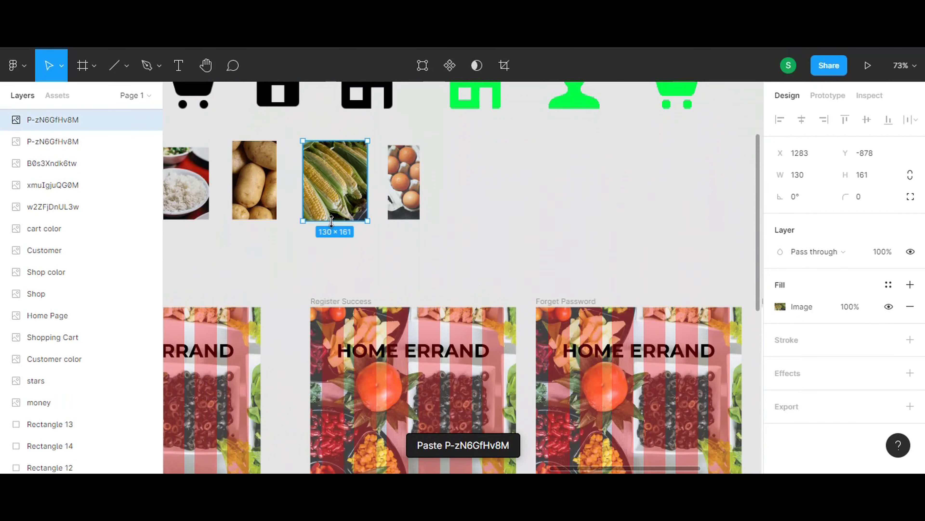
key("Escape")
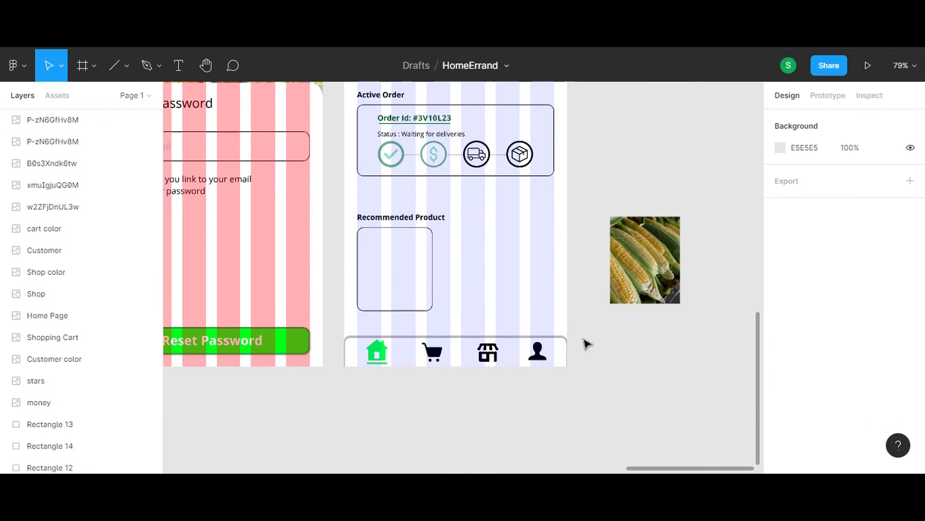
scroll(586, 339, "up", 5)
left_click_drag(679, 235, 379, 250)
Step: Stack the product card shape (Rectangle 28) directly beneath the corn photo in Layers
left_click(295, 258)
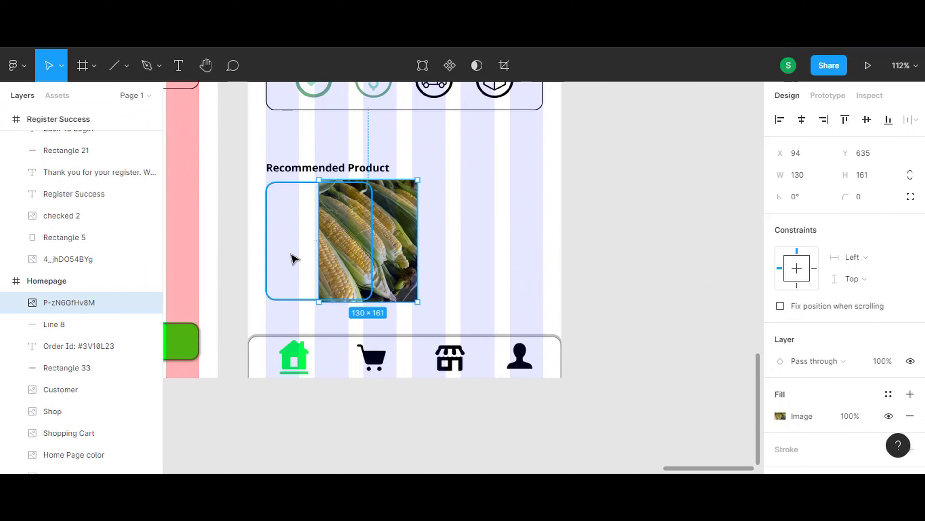
left_click(394, 243, "shift")
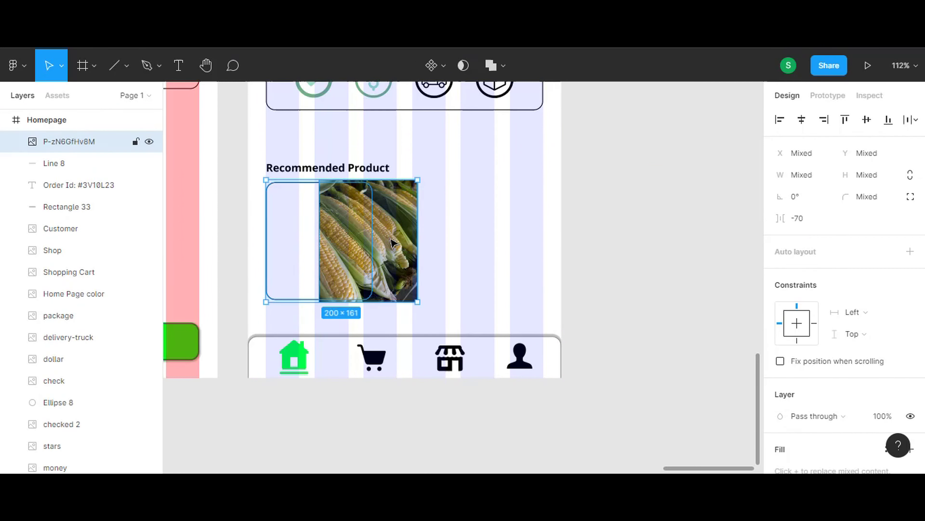
left_click(400, 257)
left_click(304, 258)
left_click(400, 243, "shift")
left_click(295, 250)
left_click_drag(78, 157, 79, 129)
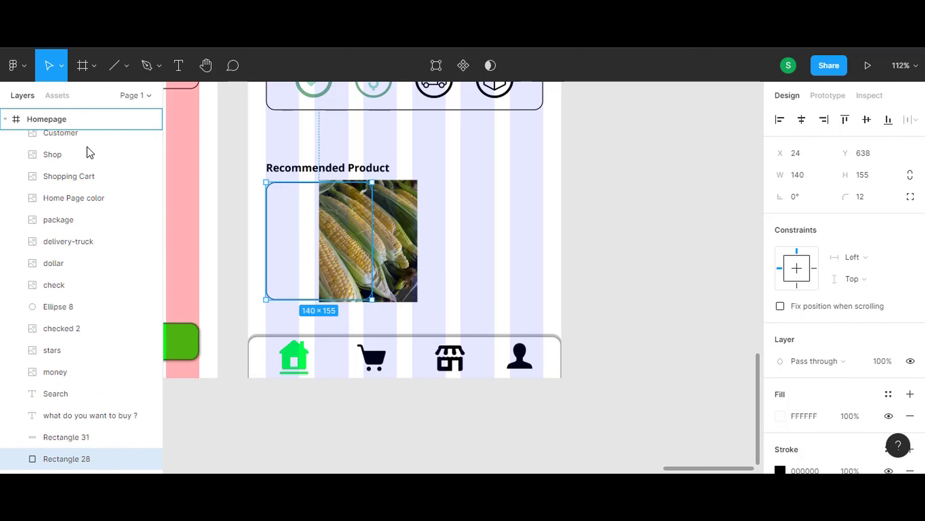
left_click_drag(84, 129, 86, 157)
left_click(372, 248, "shift")
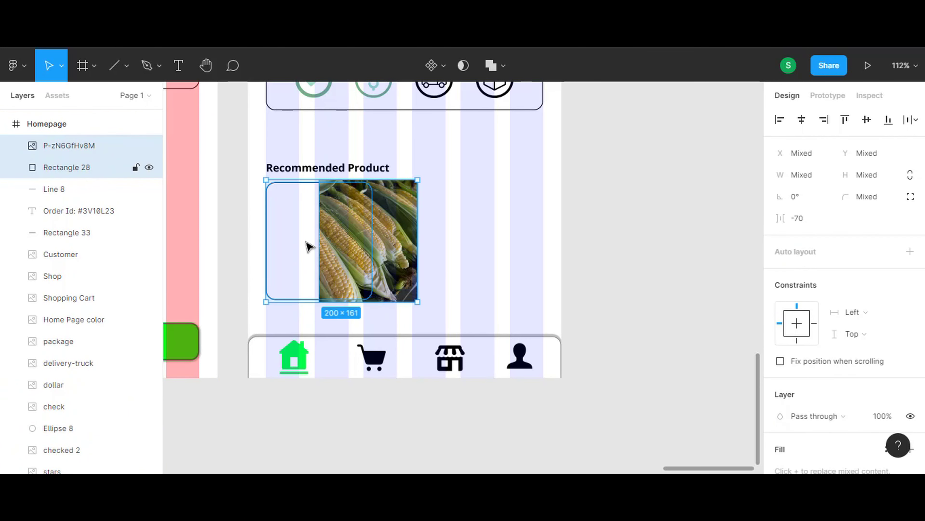
Step: Mask the corn photo with the card shape, then shift and enlarge the photo to fill it
right_click(306, 244)
left_click(359, 280)
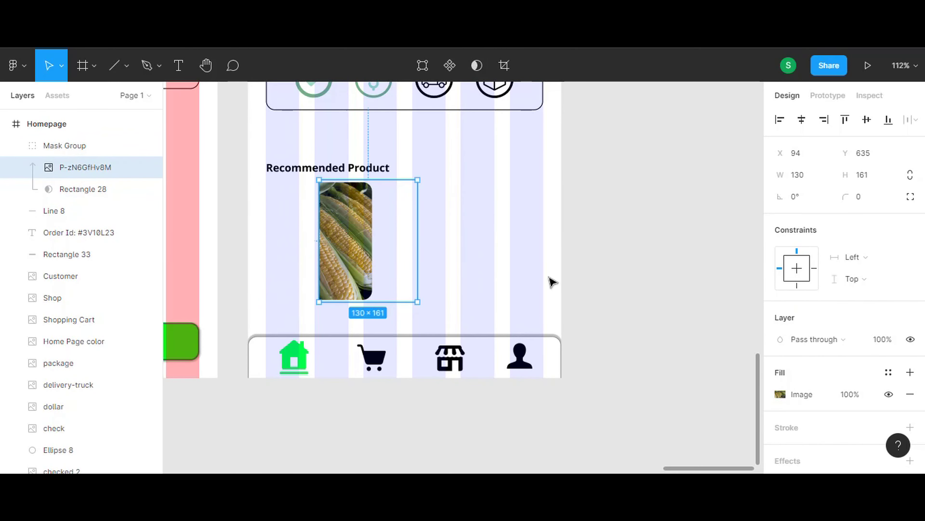
left_click(648, 265)
left_click(363, 255)
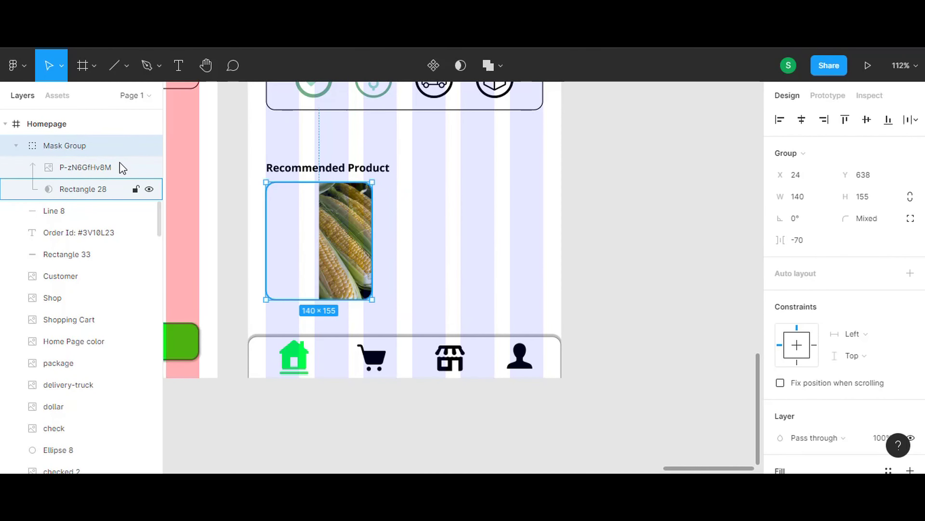
left_click(82, 166)
left_click_drag(353, 252, 330, 255)
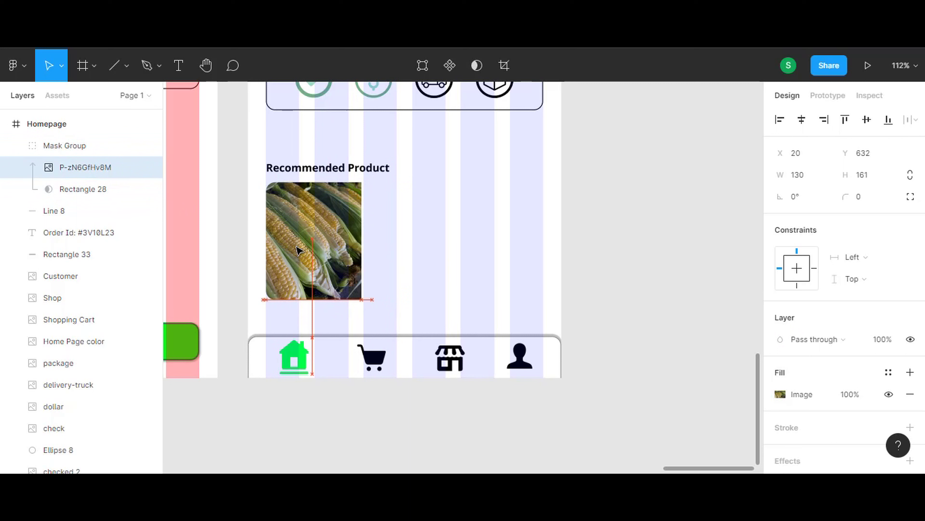
left_click_drag(361, 299, 378, 309)
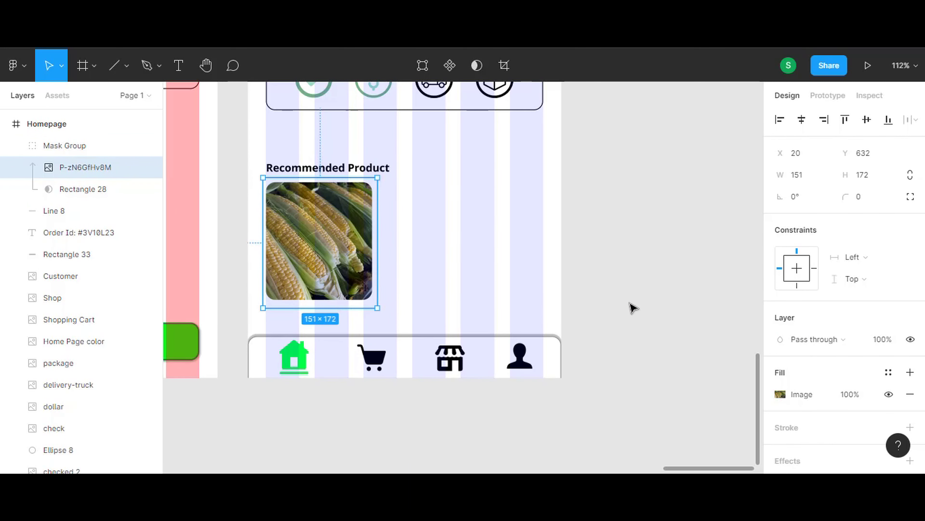
left_click(633, 308)
Step: Shorten the masked corn image group to 140×83
scroll(357, 271, "up", 3)
scroll(543, 328, "up", 3)
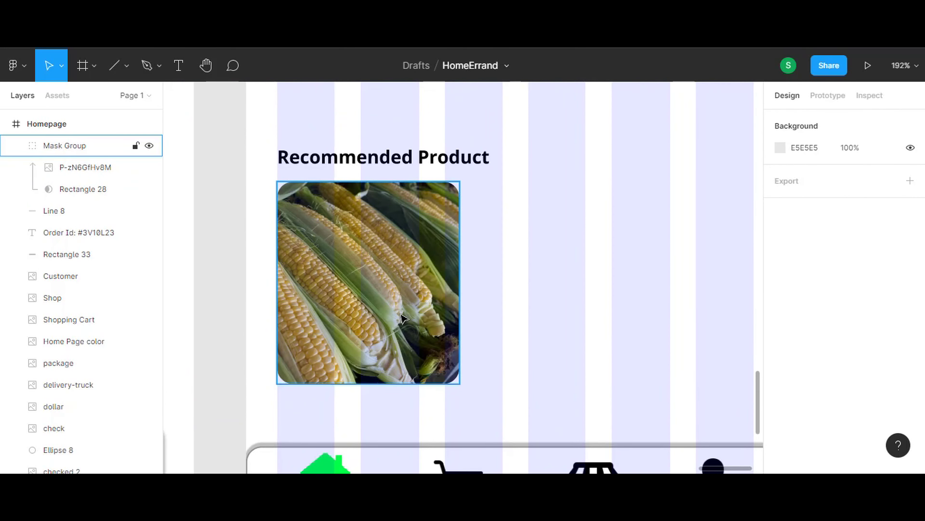
left_click(394, 376)
mouse_move(395, 385)
left_mouse_down()
mouse_move(398, 272)
mouse_move(420, 290)
left_mouse_up()
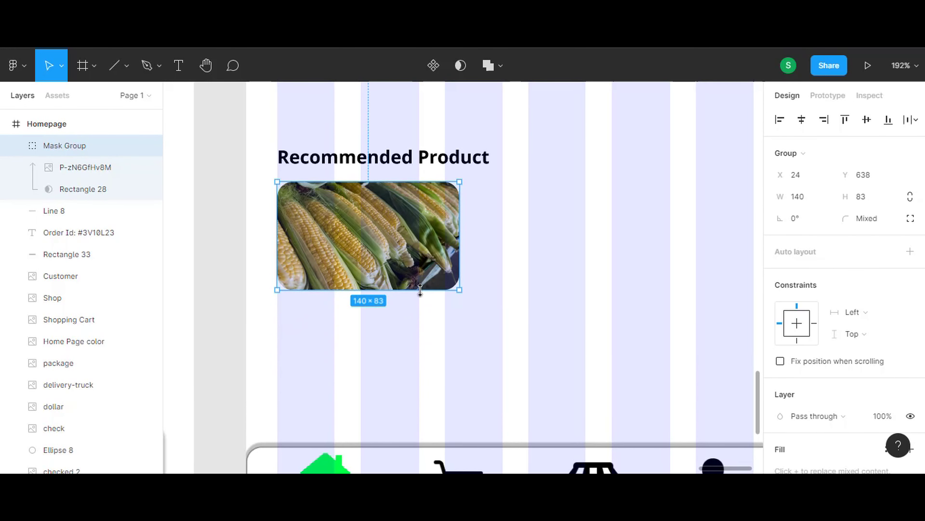
left_click(306, 311)
left_click(127, 65)
left_click(138, 98)
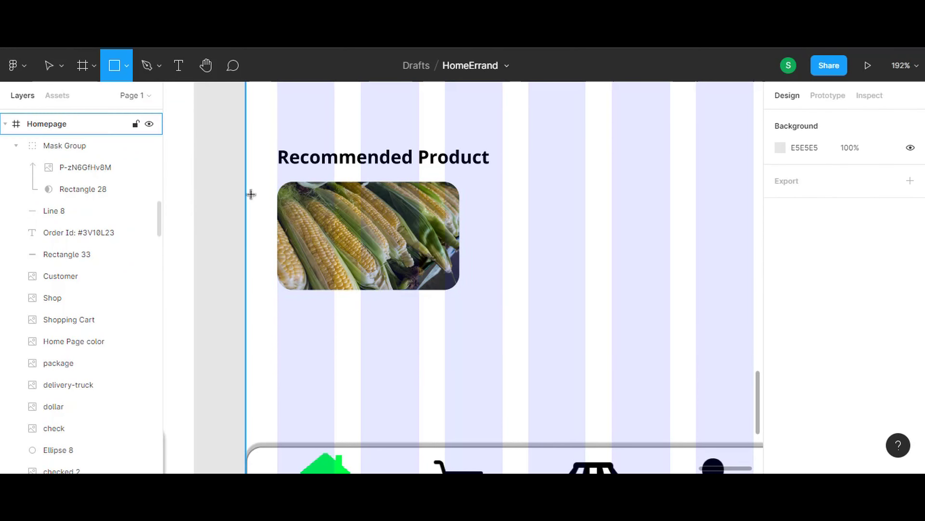
Step: Draw a new card rectangle over the corn image with corner radius 12
left_click_drag(279, 192, 459, 388)
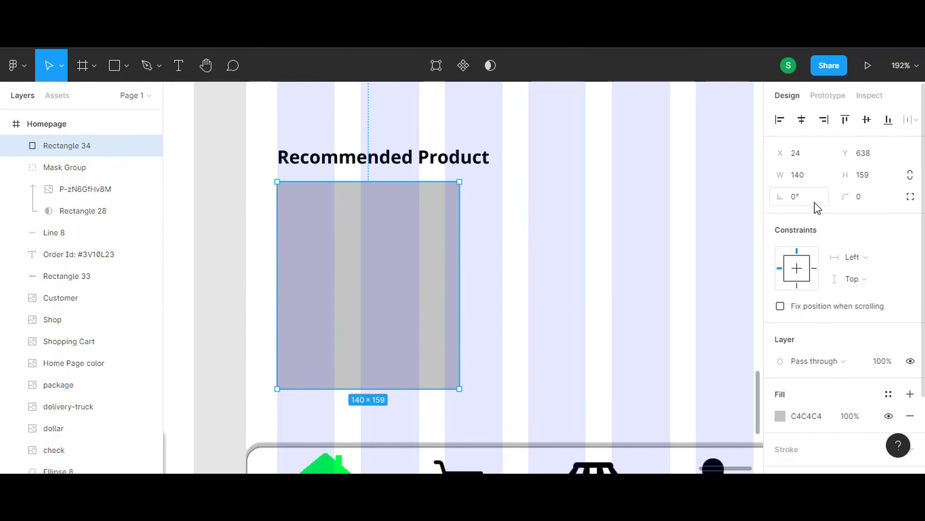
left_click(859, 197)
type("12")
key("Return")
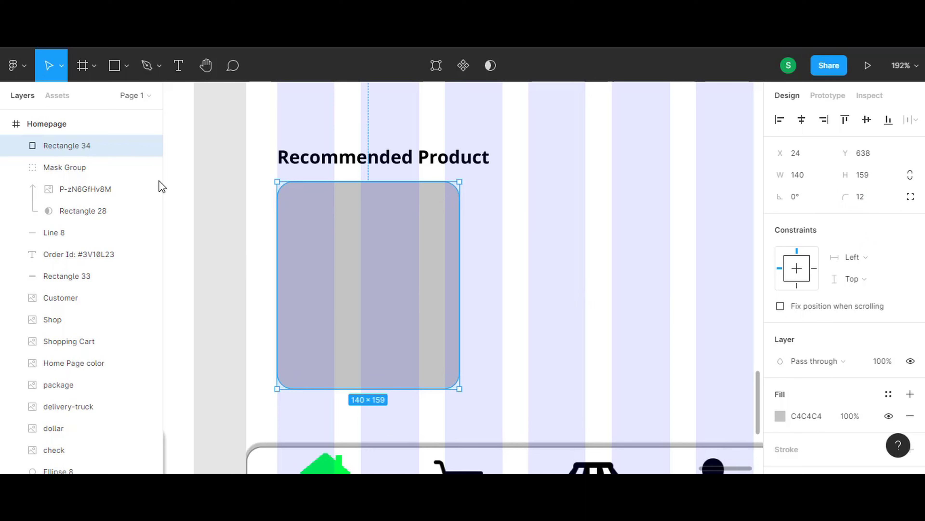
Step: Move the corn Mask Group above Rectangle 34 and stretch the image taller
left_click_drag(73, 167, 72, 135)
left_click(558, 322)
left_click(65, 145)
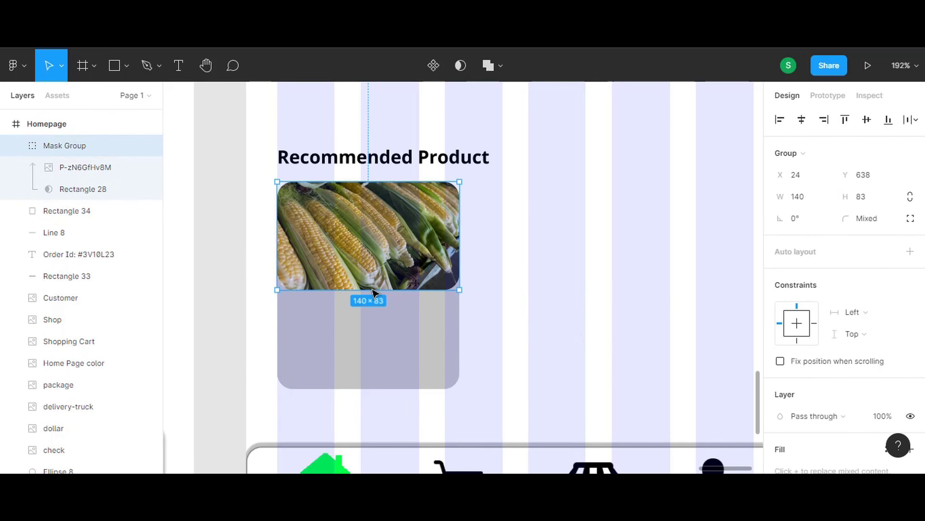
left_click_drag(373, 289, 370, 316)
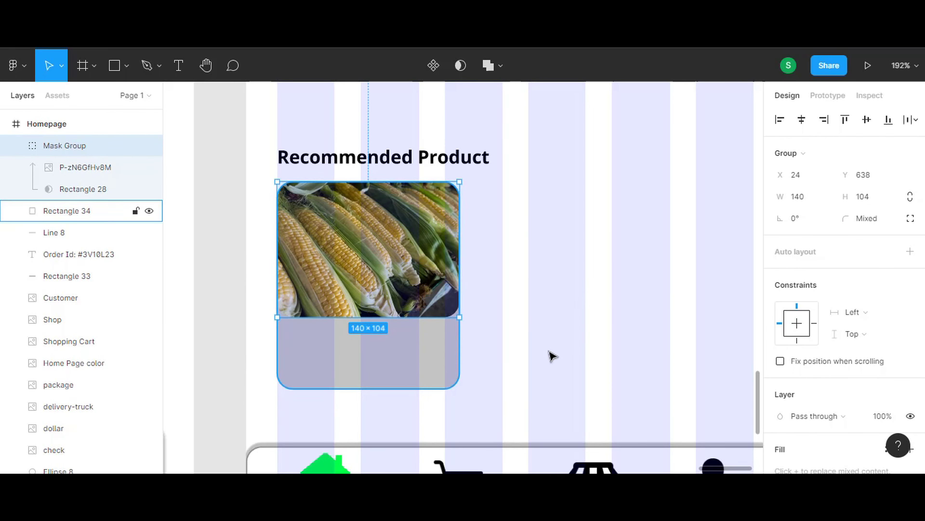
Step: Give the card rectangle a white FFFFFF fill and a black outline
key("Tab")
scroll(804, 380, "down", 3)
left_click(780, 322)
type("FFFFFF")
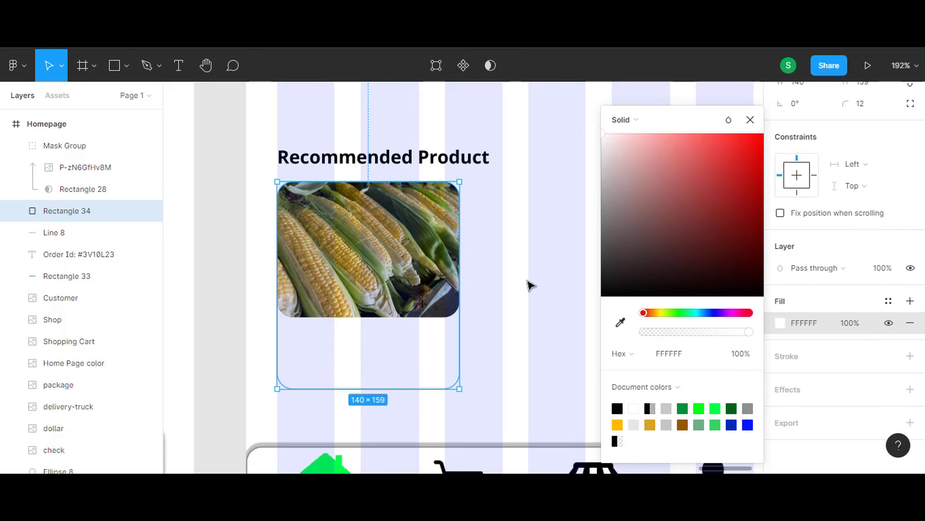
left_click(633, 354)
key("ctrl+z")
left_click(910, 356)
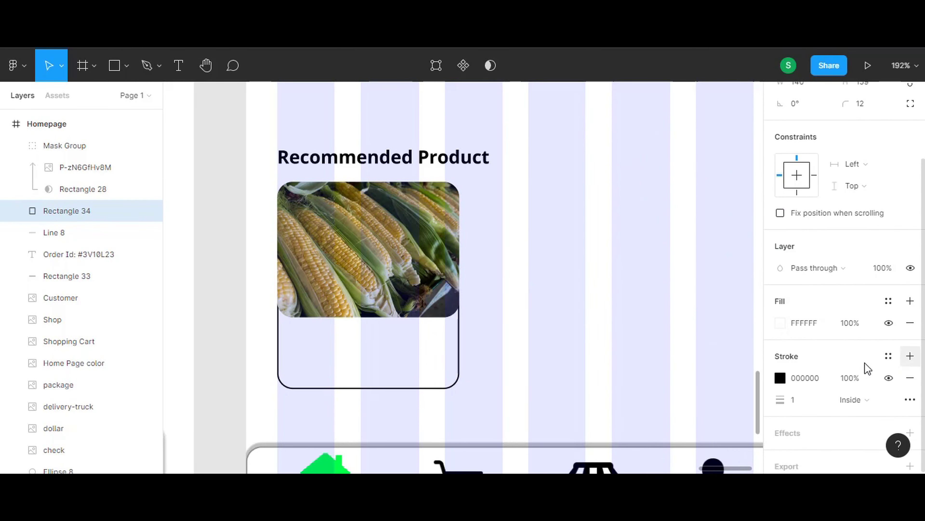
left_click(649, 348)
Step: Pan and zoom the canvas to centre the Recommended Product corn card
left_click_drag(595, 316, 534, 277)
scroll(477, 291, "down", 2)
scroll(506, 320, "up", 5)
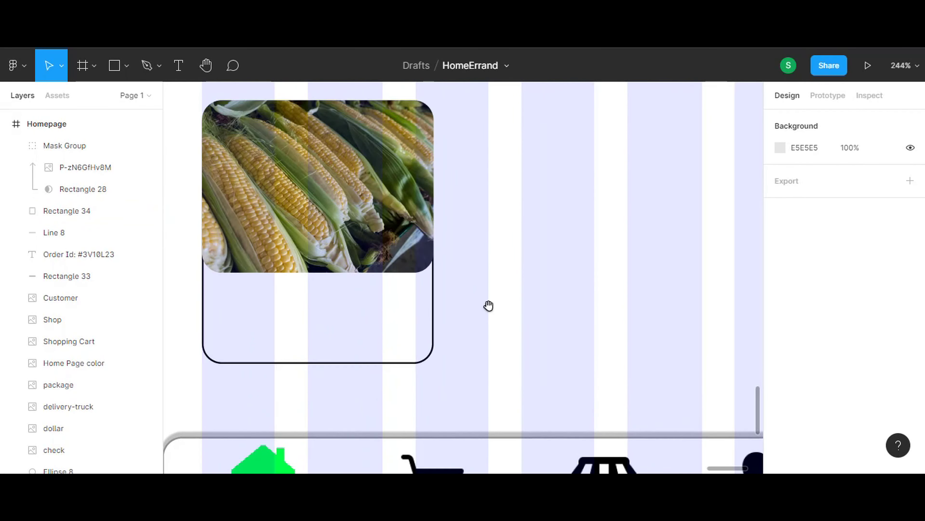
left_click_drag(506, 320, 574, 330)
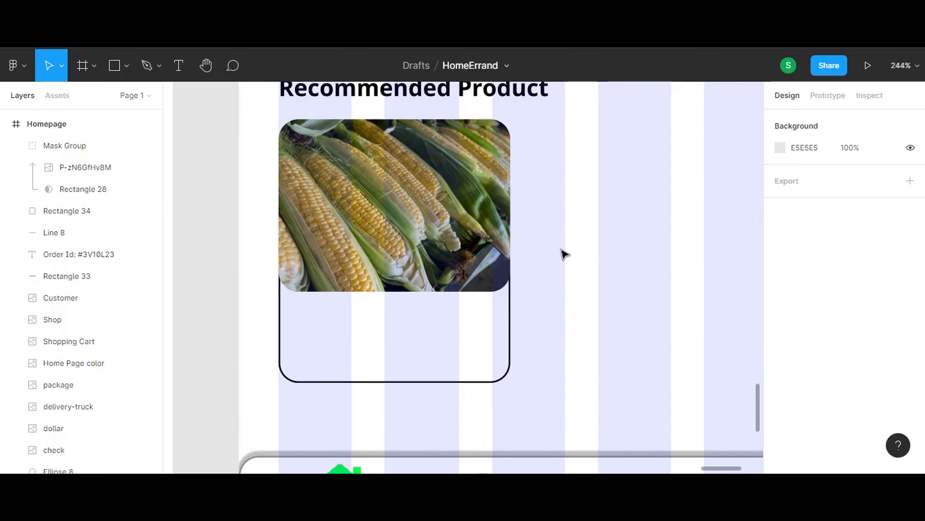
left_click_drag(588, 293, 547, 299)
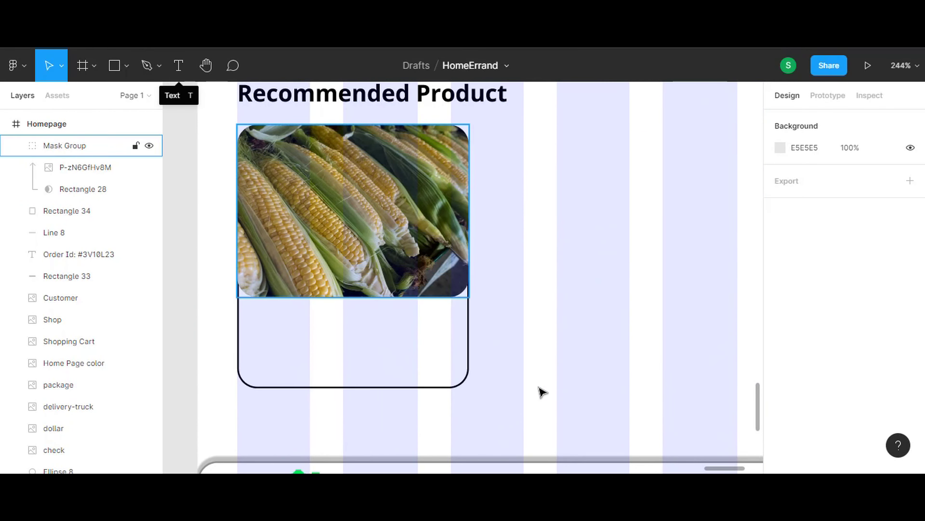
scroll(513, 366, "down", 10)
scroll(533, 331, "up", 5)
scroll(576, 335, "up", 3)
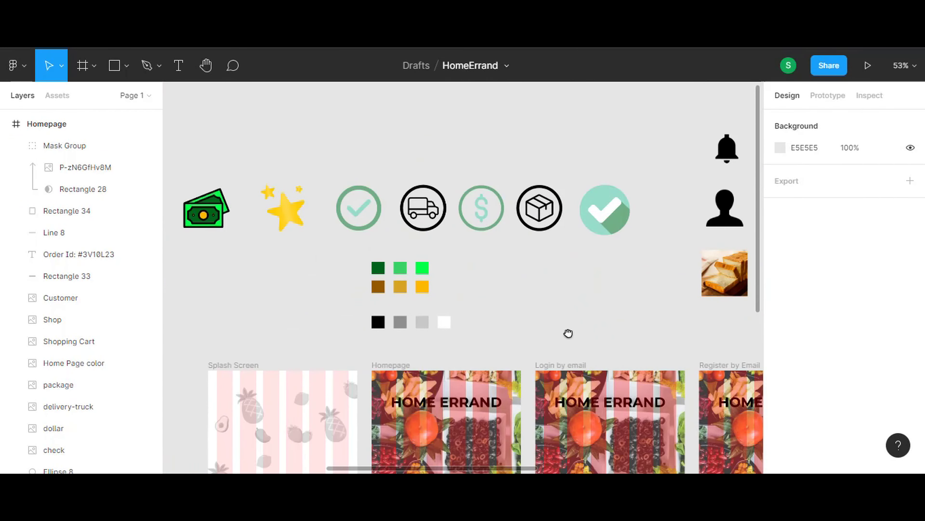
scroll(569, 333, "up", 3)
scroll(403, 252, "down", 4)
scroll(227, 186, "up", 3)
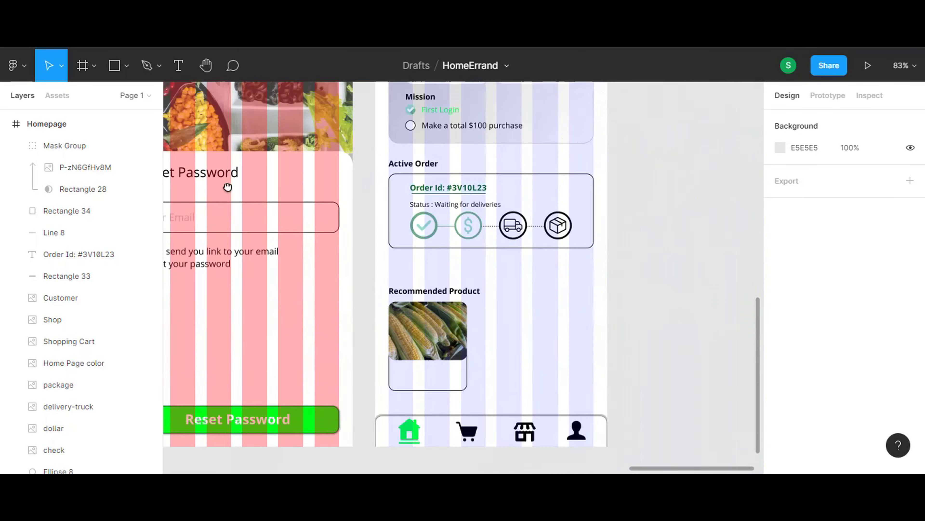
scroll(510, 324, "down", 2)
scroll(518, 326, "up", 3)
scroll(586, 327, "up", 1)
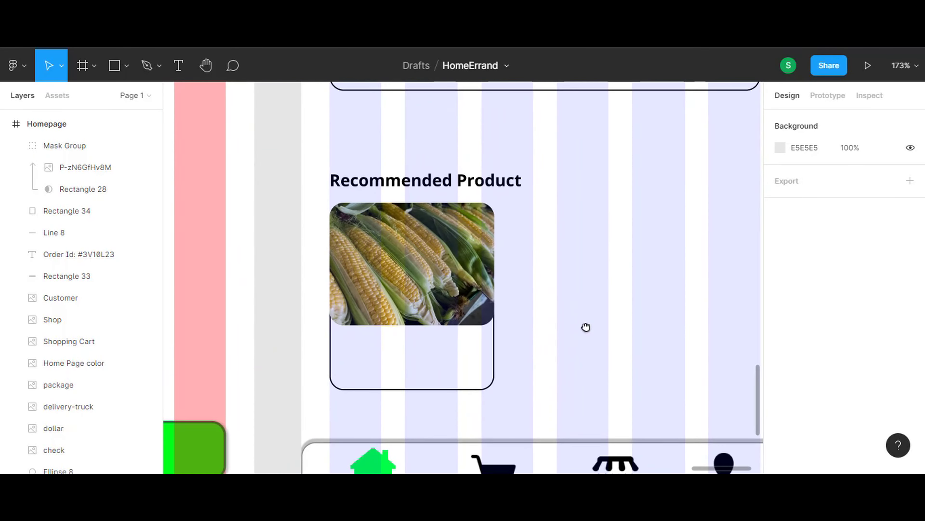
scroll(586, 327, "down", 1)
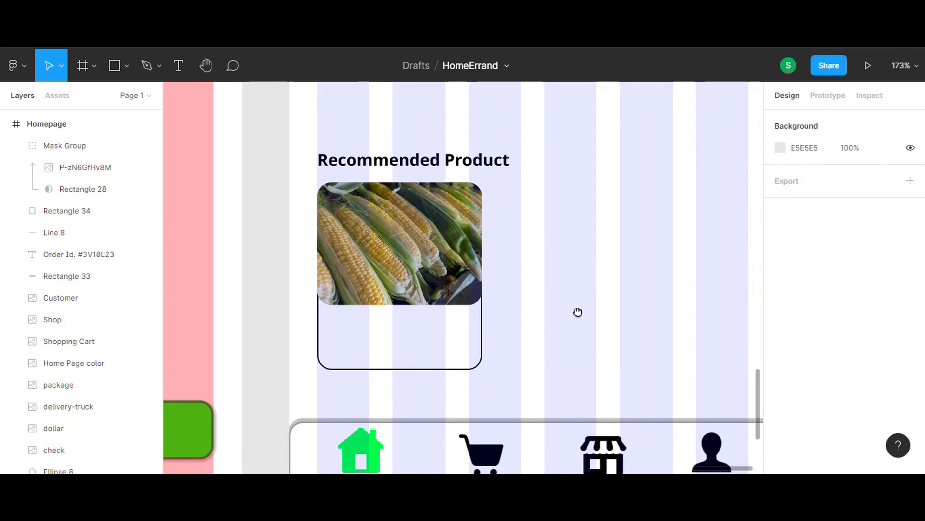
scroll(578, 311, "down", 1)
left_click(179, 65)
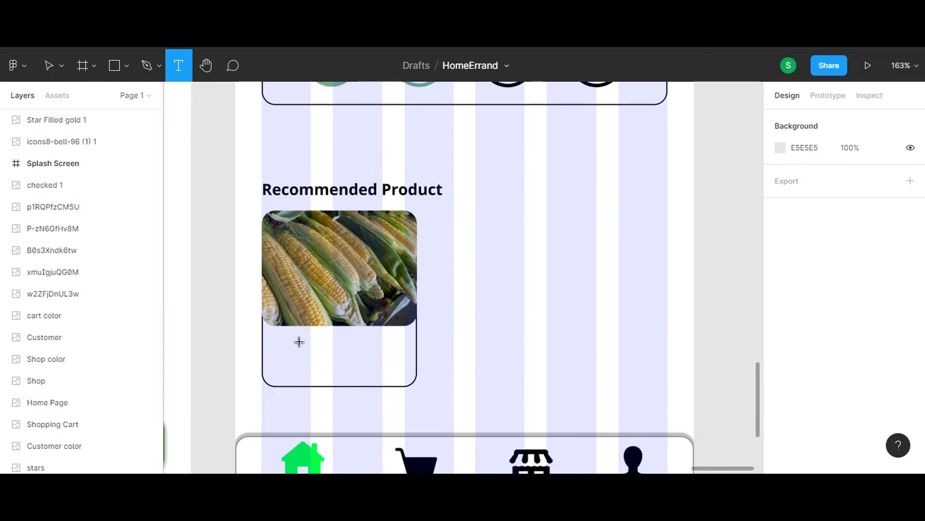
Step: Add a 'Corn' label below the image and make it Bold
left_click(279, 340)
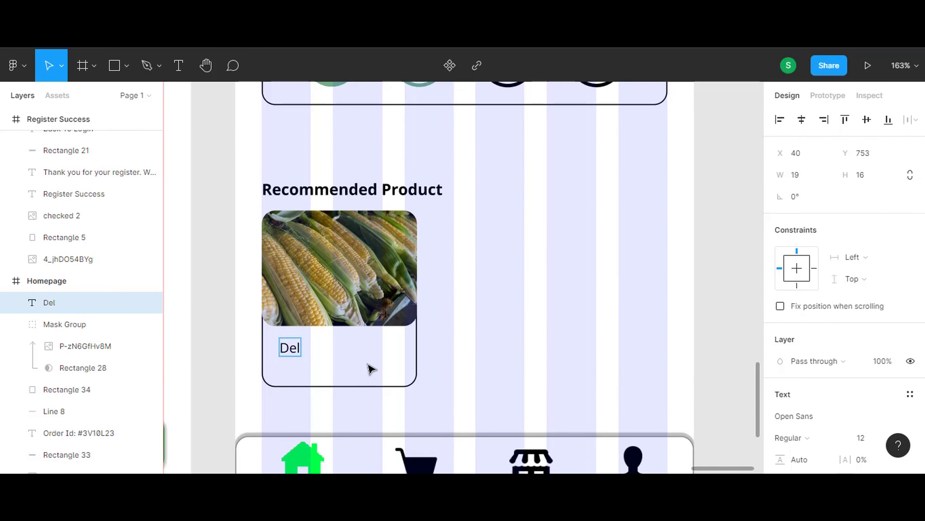
key("Escape")
scroll(379, 359, "down", 2)
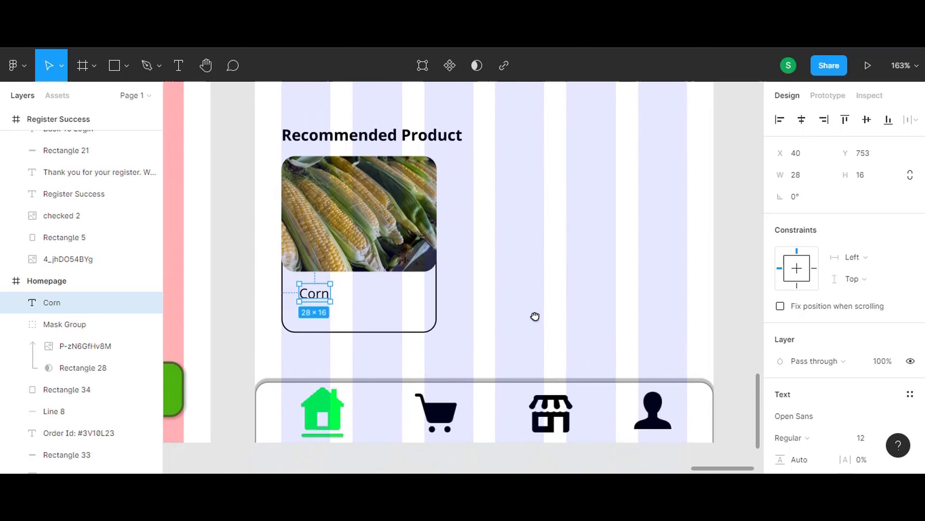
scroll(535, 316, "down", 1)
scroll(371, 284, "up", 5)
left_click(845, 302)
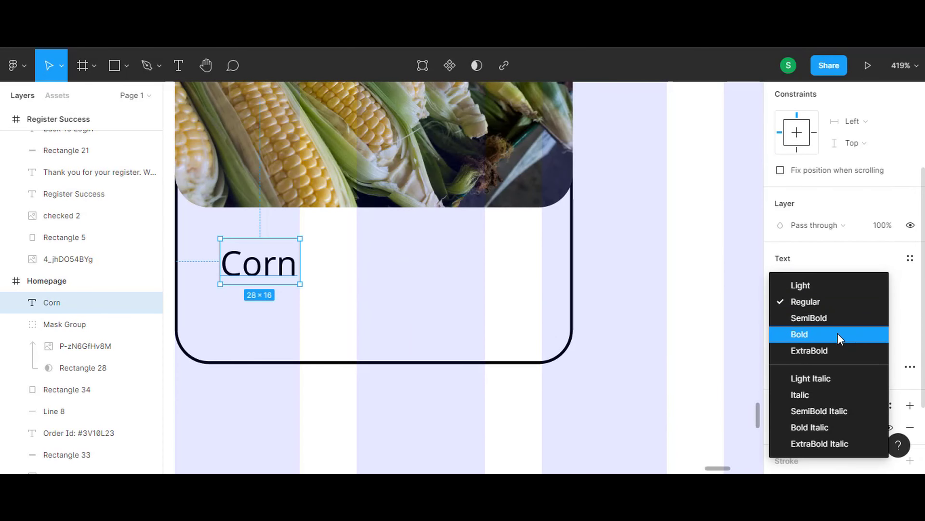
left_click(798, 332)
key("Escape")
Step: Nudge the Corn label up and left, and lengthen Rectangle 34 downward
left_click_drag(348, 288, 428, 273)
left_click_drag(349, 254, 332, 229)
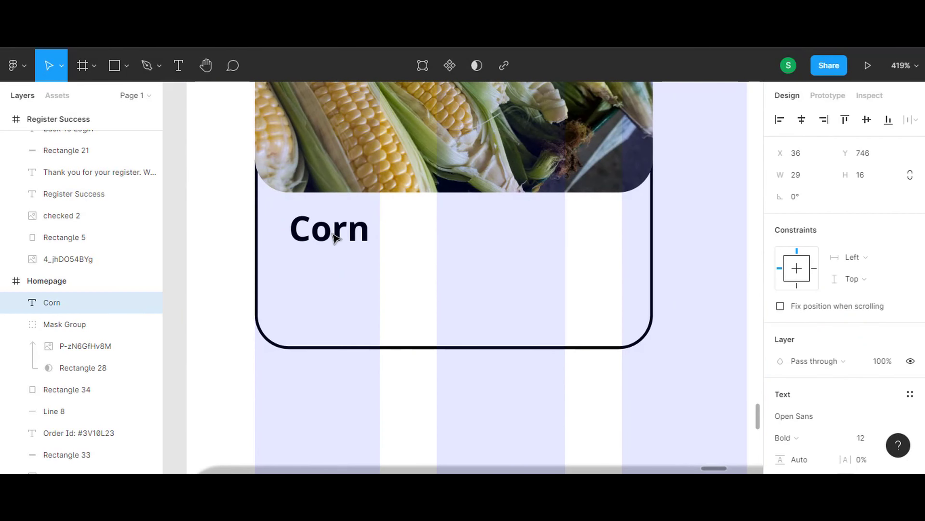
left_click(430, 337)
left_click_drag(430, 347, 430, 407)
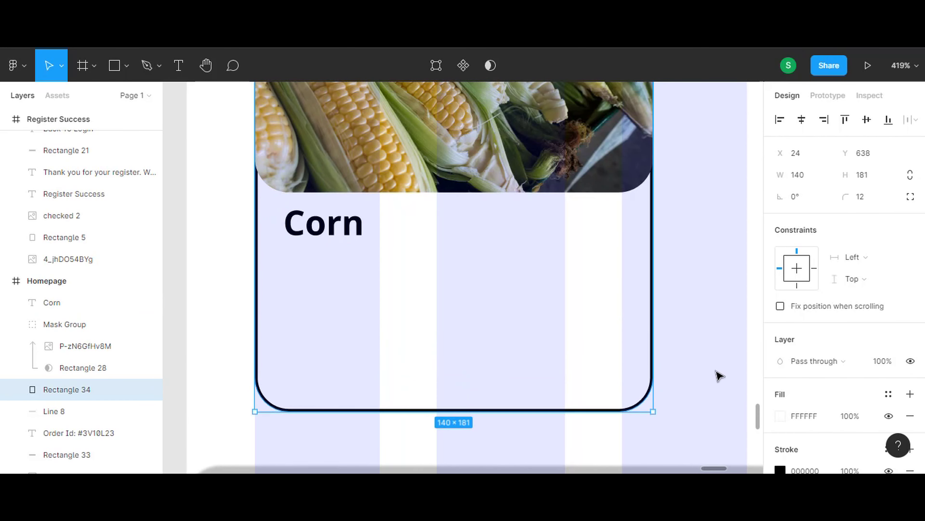
left_click(698, 364)
scroll(230, 105, "left", 2)
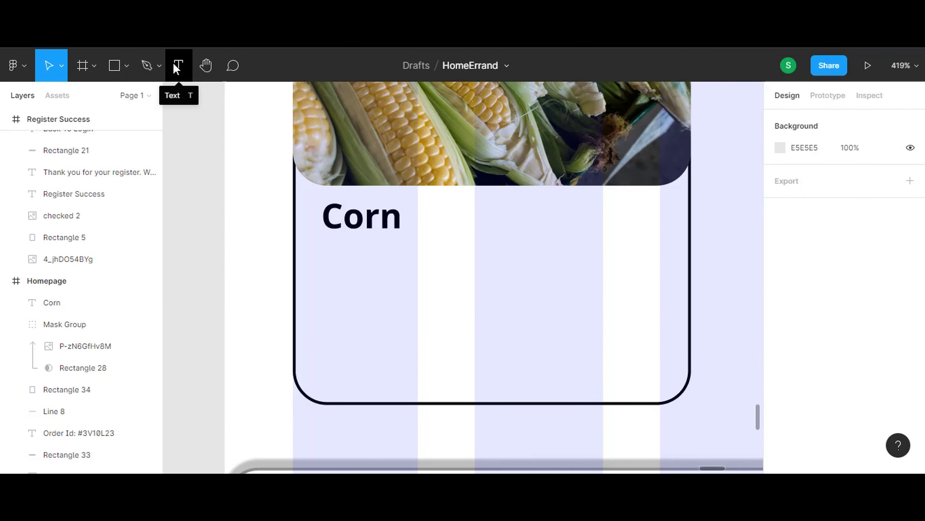
Step: Add a '$ 30' price text in the card at font size 14
left_click(181, 69)
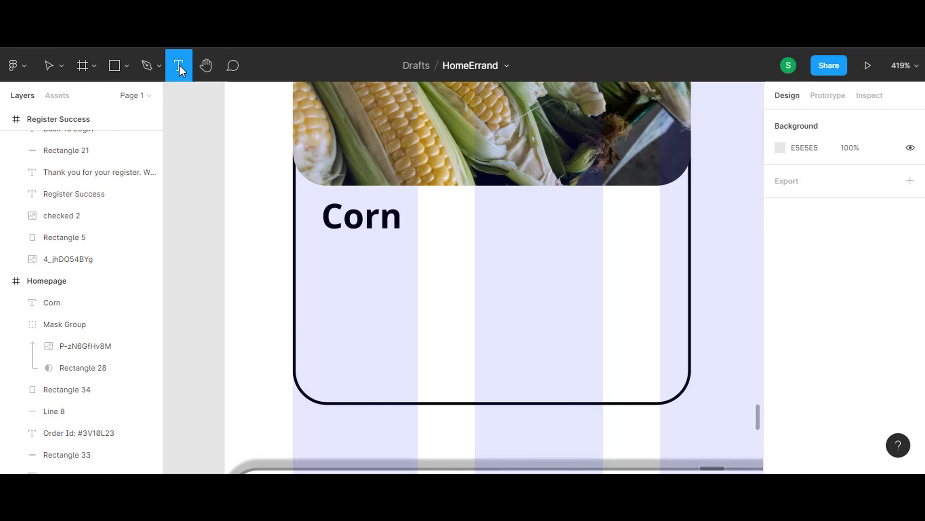
left_click(365, 217)
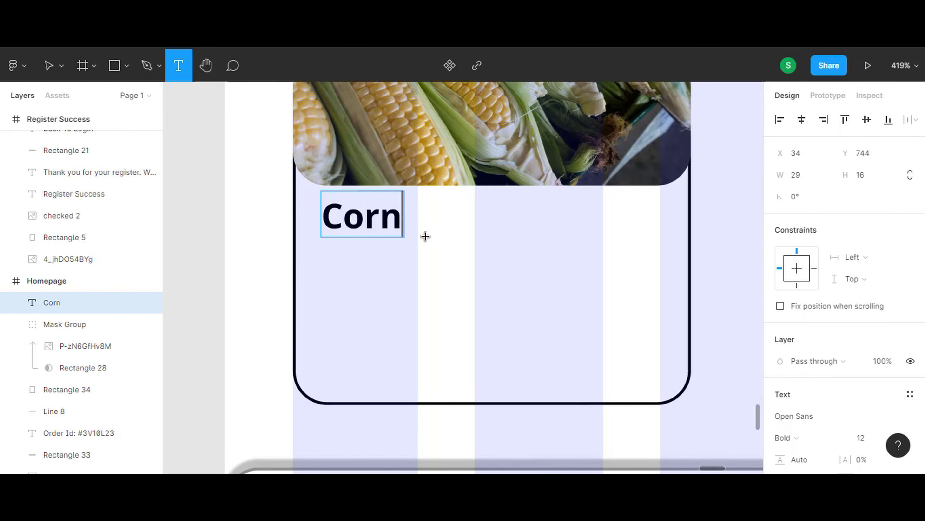
left_click(331, 360)
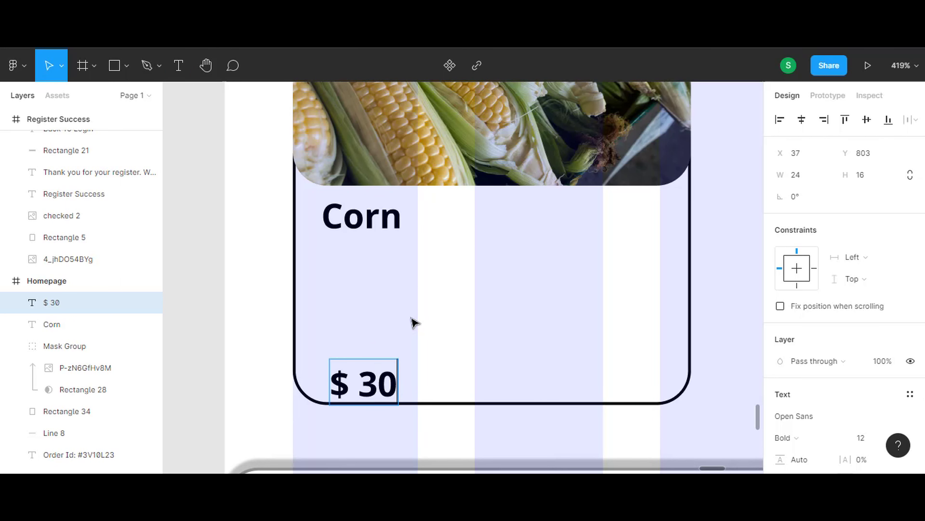
left_click_drag(391, 391, 382, 376)
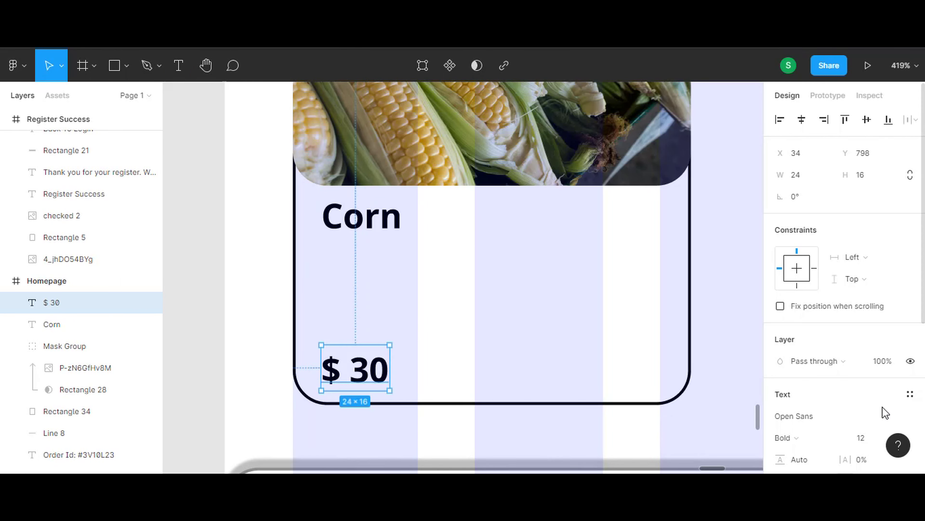
scroll(878, 406, "down", 4)
left_click(889, 303)
left_click(889, 313)
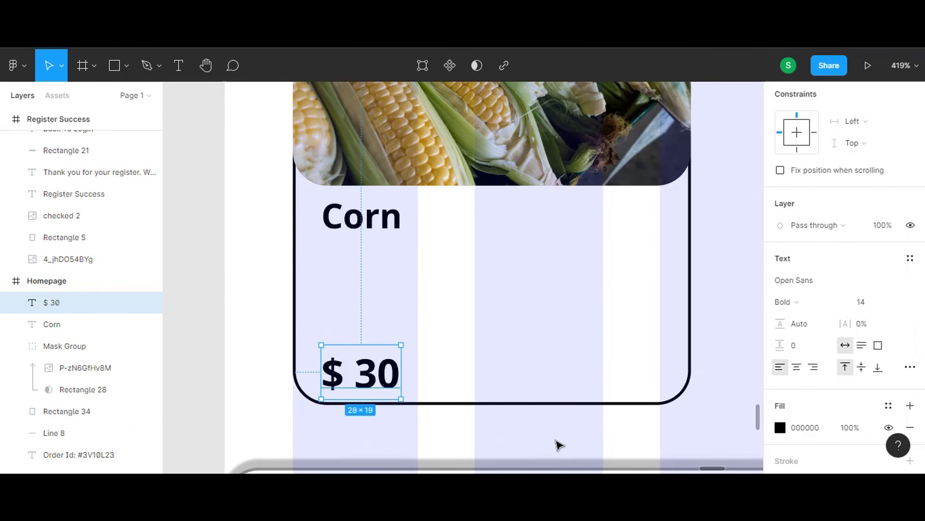
left_click(566, 441)
Step: Draw a small rectangle beside the $ 30 price with corner radius 12
left_click(127, 65)
left_click(113, 98)
left_click_drag(515, 352, 666, 393)
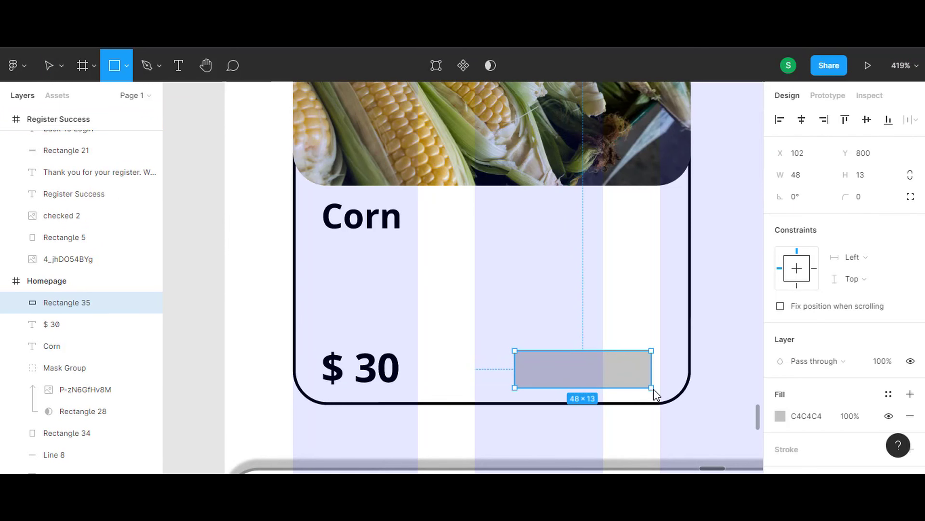
left_click_drag(696, 424, 659, 427)
left_click(571, 384)
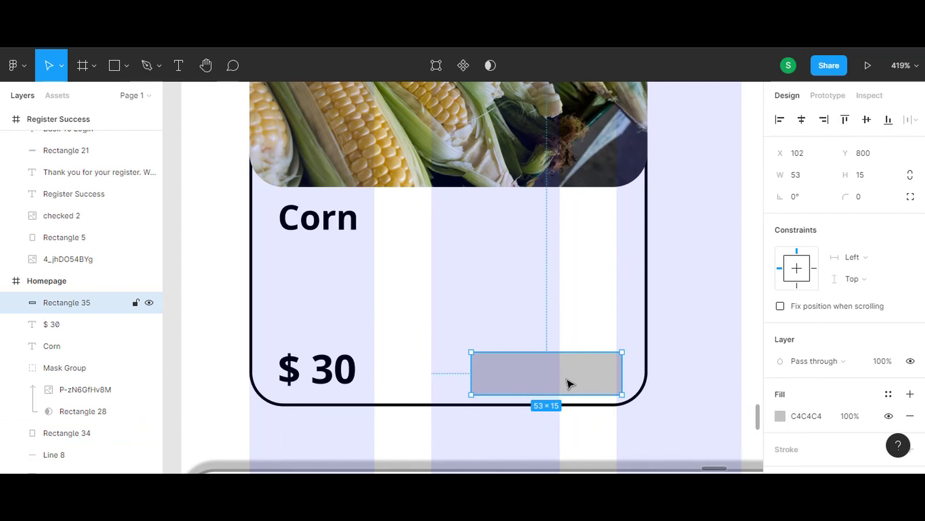
type("12")
left_click(655, 370)
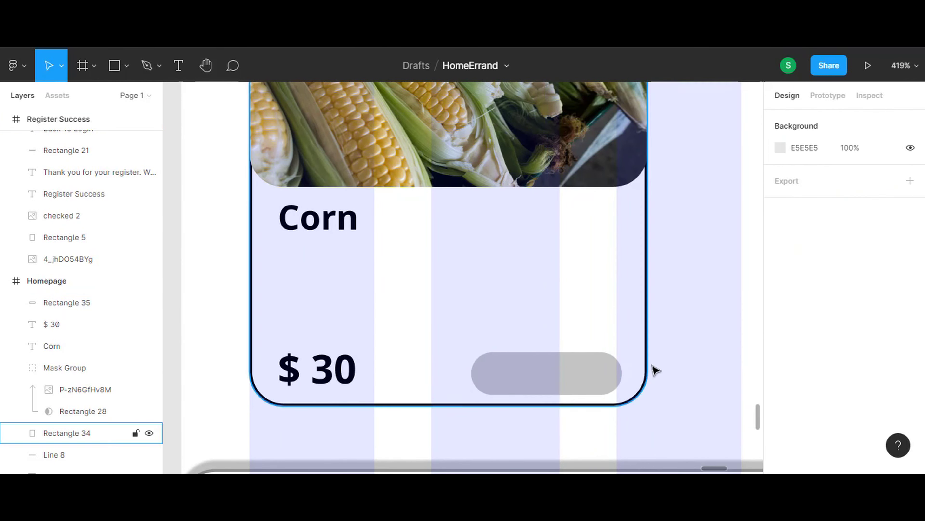
scroll(667, 361, "down", 3)
left_click(586, 366)
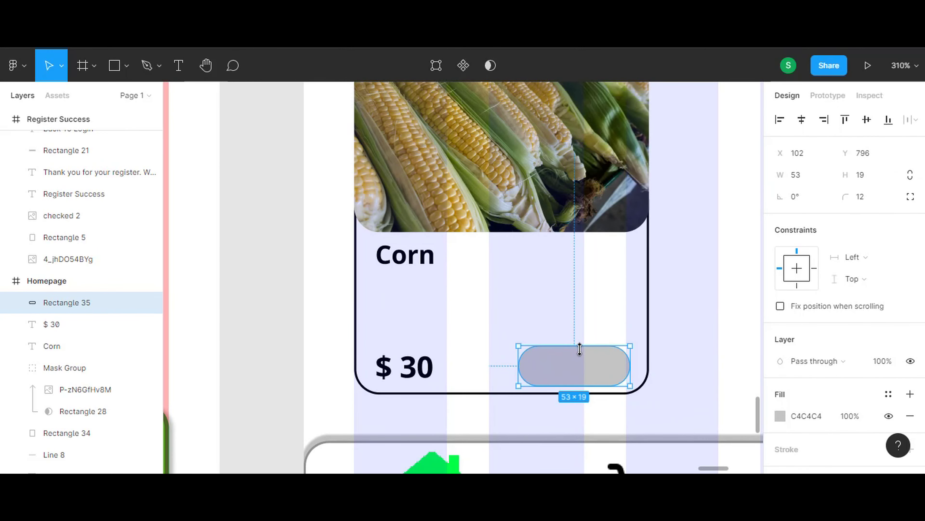
left_click(562, 330)
left_click(583, 365)
Step: Fill the small pill with the bright green 00FF47 swatch using the eyedropper
scroll(836, 414, "down", 3)
scroll(694, 382, "down", 3)
left_click_drag(702, 298, 597, 215)
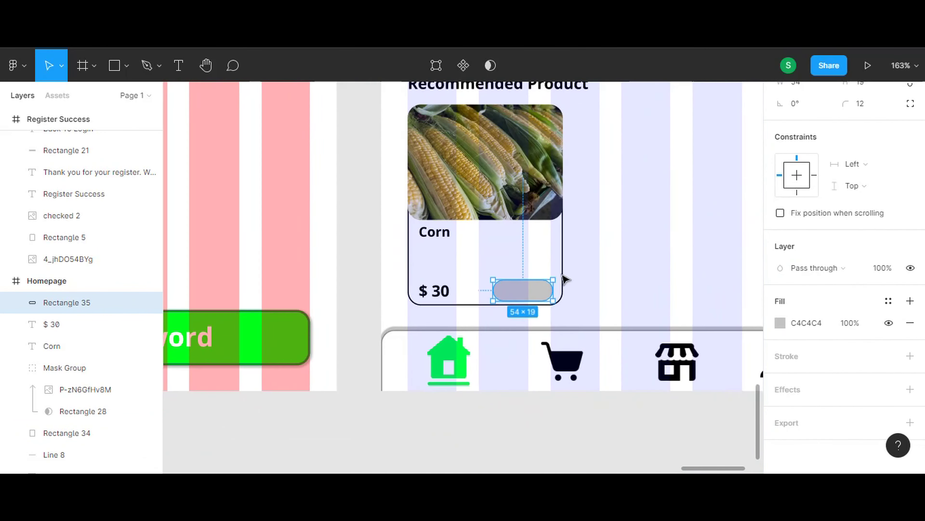
scroll(618, 283, "up", 5)
scroll(664, 270, "down", 5)
scroll(544, 324, "up", 10)
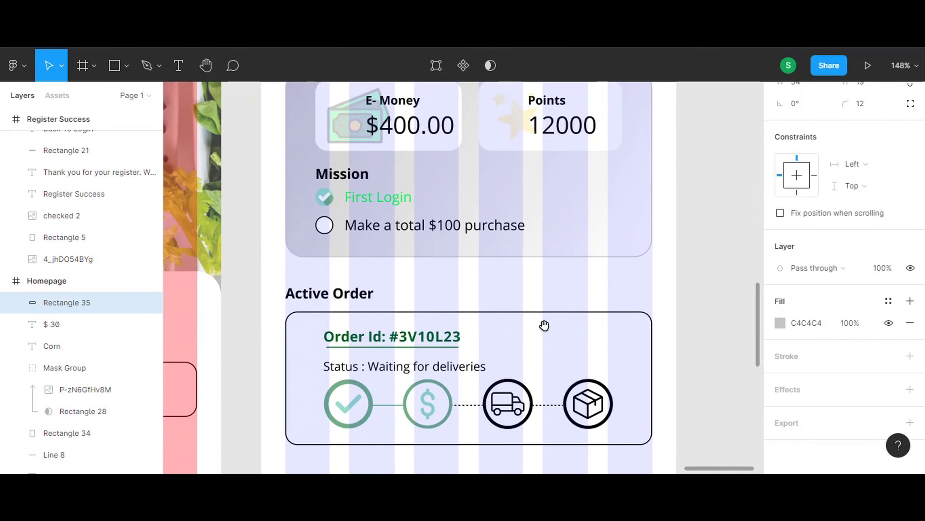
scroll(531, 341, "down", 5)
scroll(531, 340, "left", 3)
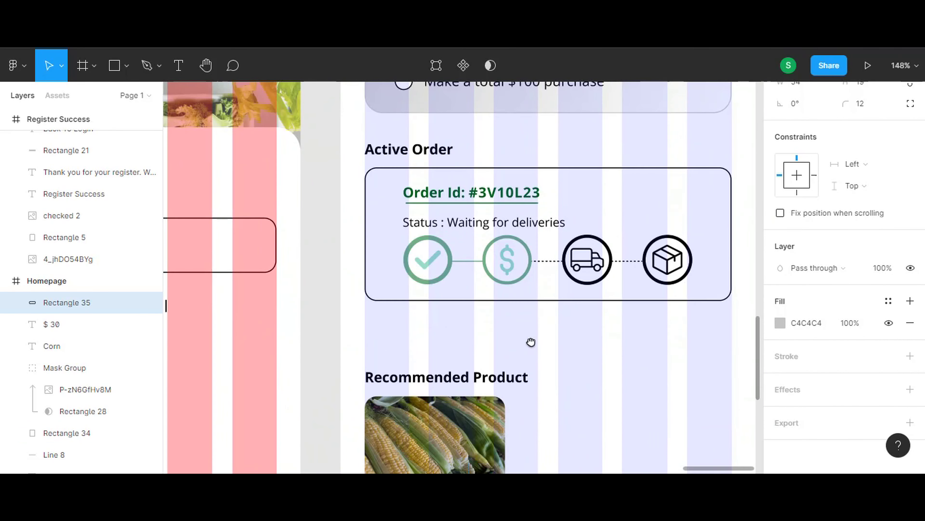
scroll(581, 250, "down", 5)
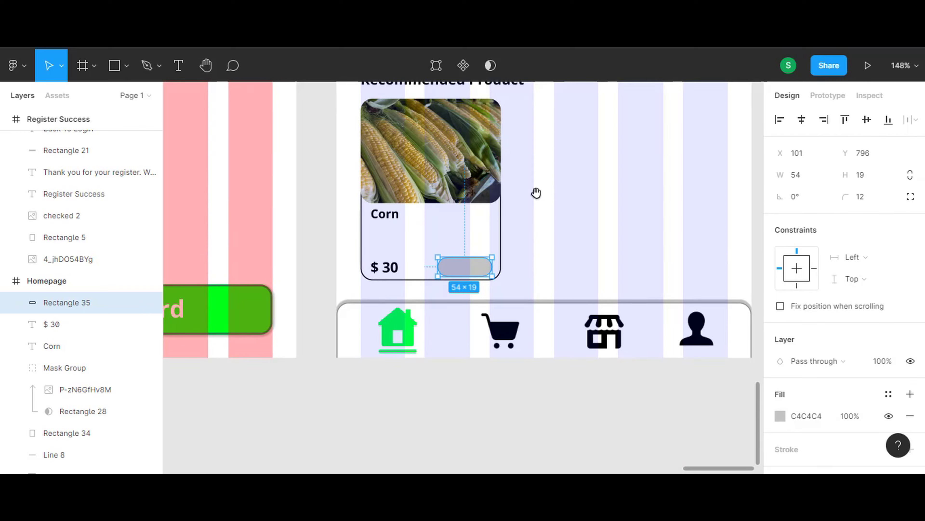
scroll(542, 200, "up", 5)
scroll(589, 365, "up", 5)
scroll(595, 366, "up", 5)
scroll(514, 417, "up", 2)
scroll(514, 417, "left", 4)
left_click(780, 416)
left_click(621, 321)
left_click(495, 195)
Step: Add a stroke to the pill and sample the dark green swatch for it
scroll(818, 418, "down", 2)
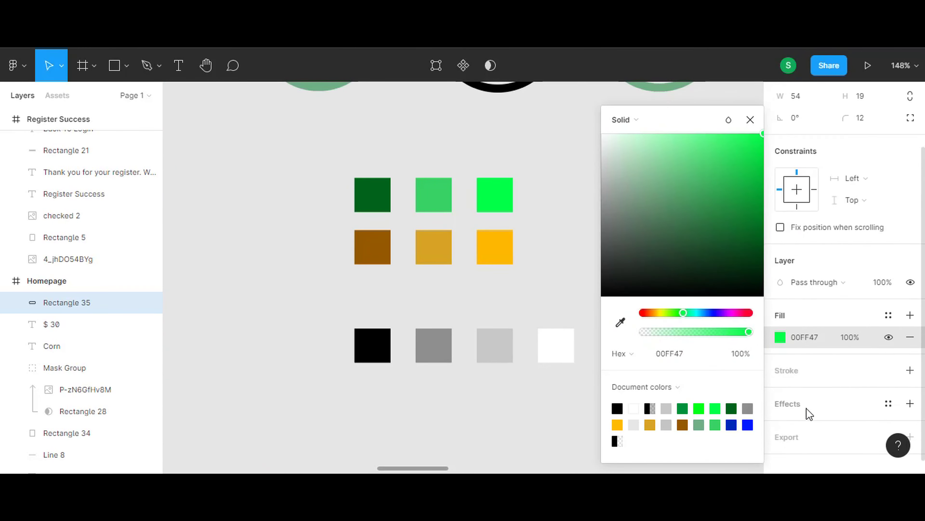
left_click(910, 379)
left_click(780, 378)
left_click(621, 322)
left_click(372, 194)
left_click(550, 193)
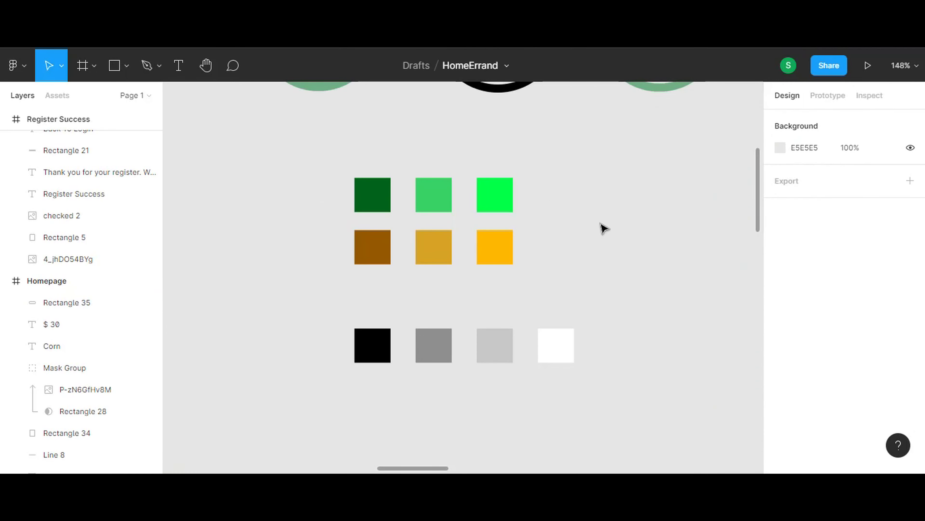
scroll(551, 193, "down", 10)
scroll(619, 256, "down", 10)
scroll(657, 263, "up", 5)
scroll(571, 215, "up", 5)
left_click(179, 65)
left_click(426, 237)
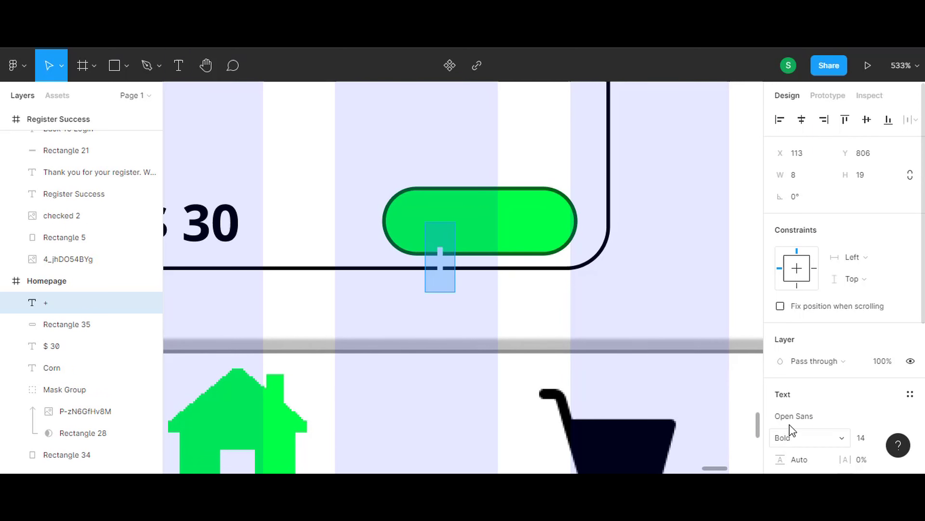
Step: Make the '+' sign black (000000) and move it onto the green pill
scroll(807, 357, "down", 3)
scroll(808, 356, "down", 2)
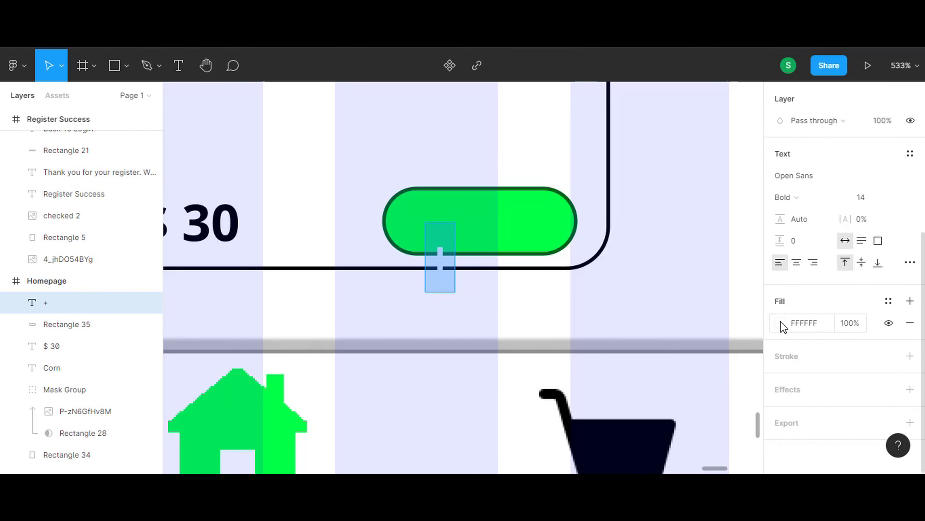
left_click(780, 323)
left_click_drag(442, 264, 431, 228)
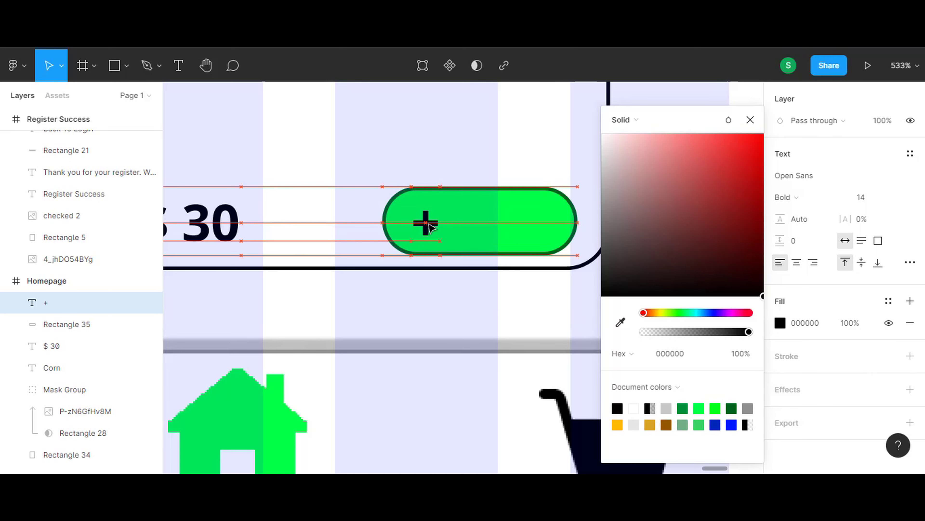
left_click(471, 270)
Step: Copy the navigation bar's shopping cart icon into the Homepage frame and resize it to 16×16
scroll(568, 326, "down", 2)
left_click(568, 326)
key("ctrl+c")
key("ctrl+v")
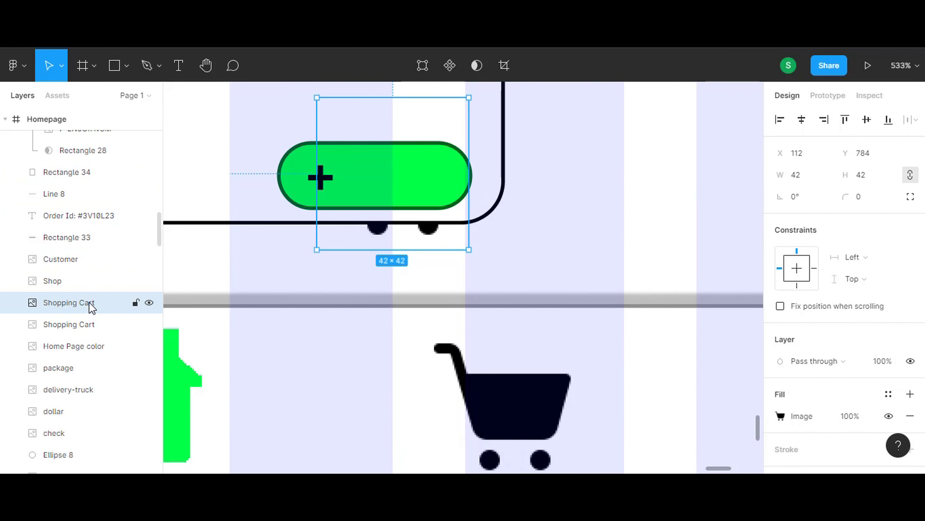
scroll(84, 277, "up", 3)
scroll(82, 182, "up", 3)
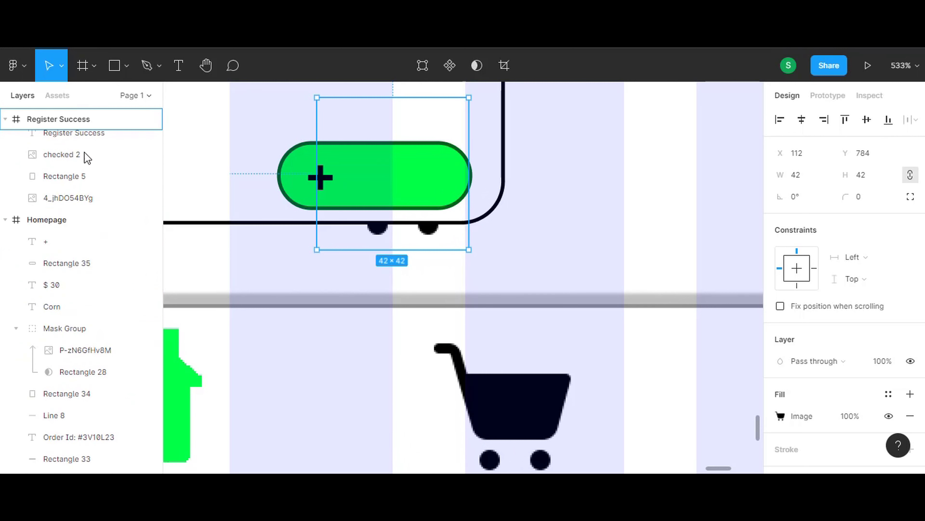
left_click_drag(88, 156, 79, 230)
mouse_move(316, 97)
left_mouse_down()
mouse_move(425, 206)
mouse_move(407, 179)
left_mouse_up()
left_click(806, 171)
type("16")
key("Return")
Step: Align the cart icon and '+' sign side by side inside the green button
left_click_drag(421, 186, 400, 179)
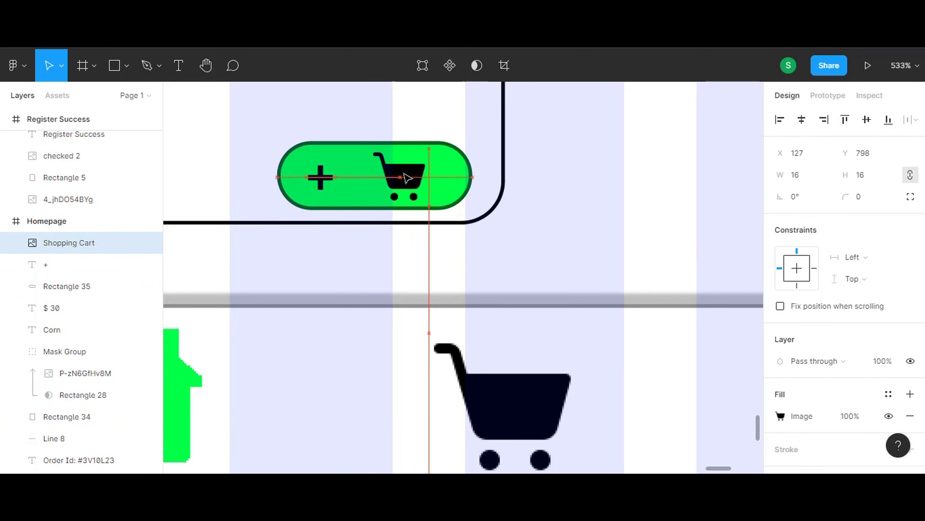
left_click_drag(331, 182, 353, 187)
left_click(351, 186, "shift")
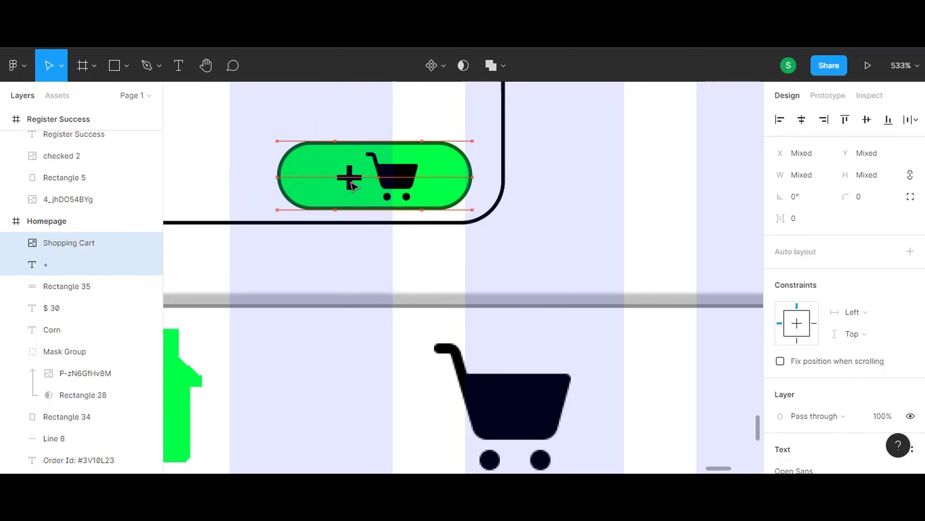
left_click(571, 227)
scroll(630, 315, "up", 5)
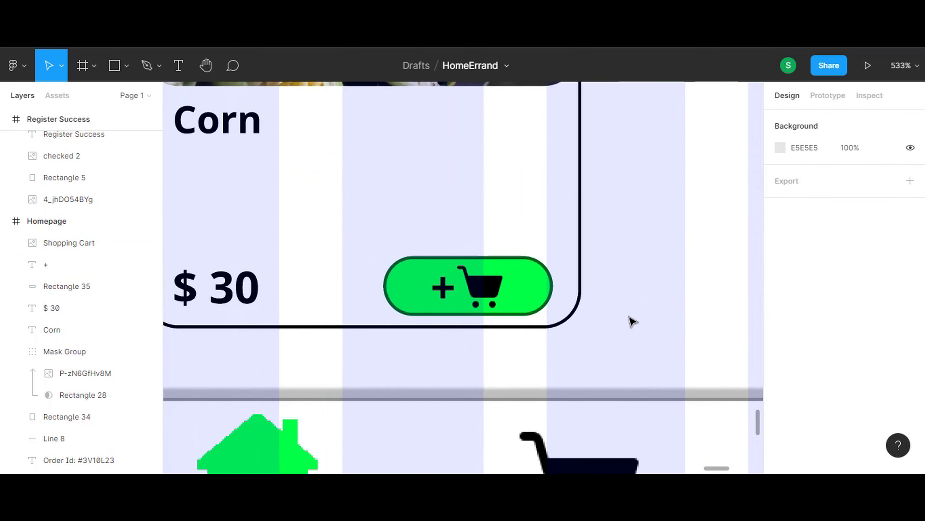
scroll(661, 343, "down", 2)
scroll(542, 252, "left", 2)
scroll(542, 252, "up", 3)
scroll(541, 252, "right", 3)
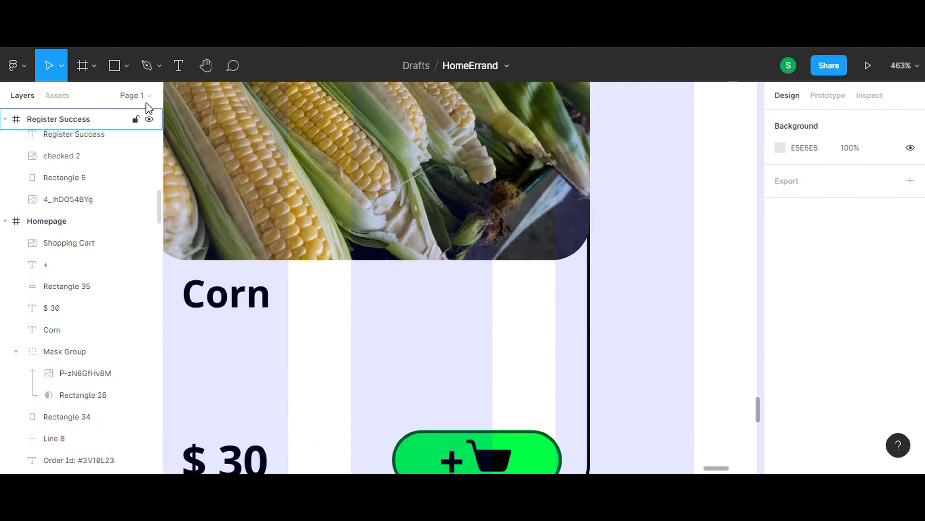
Step: Draw a small rectangle with corner radius 12 on the corn photo
key("t")
left_click(119, 72)
left_click_drag(459, 212, 554, 249)
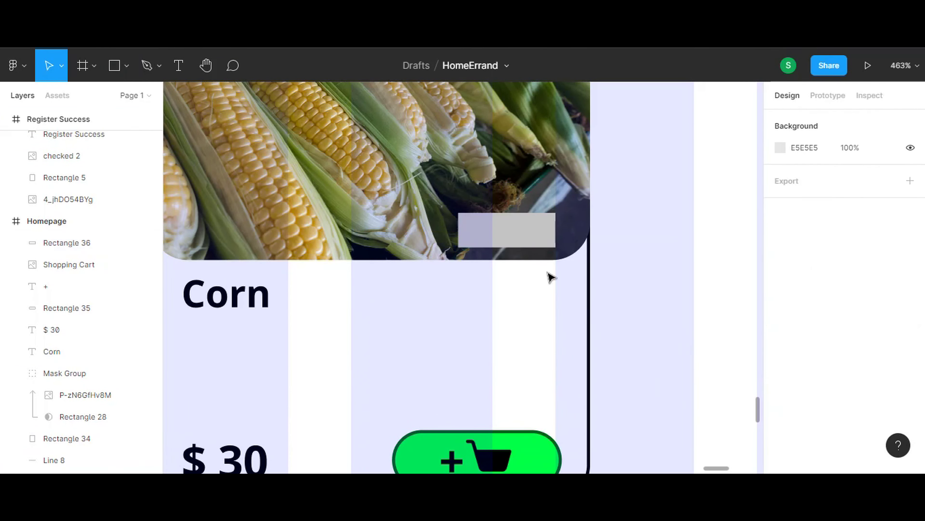
type("12")
key("Return")
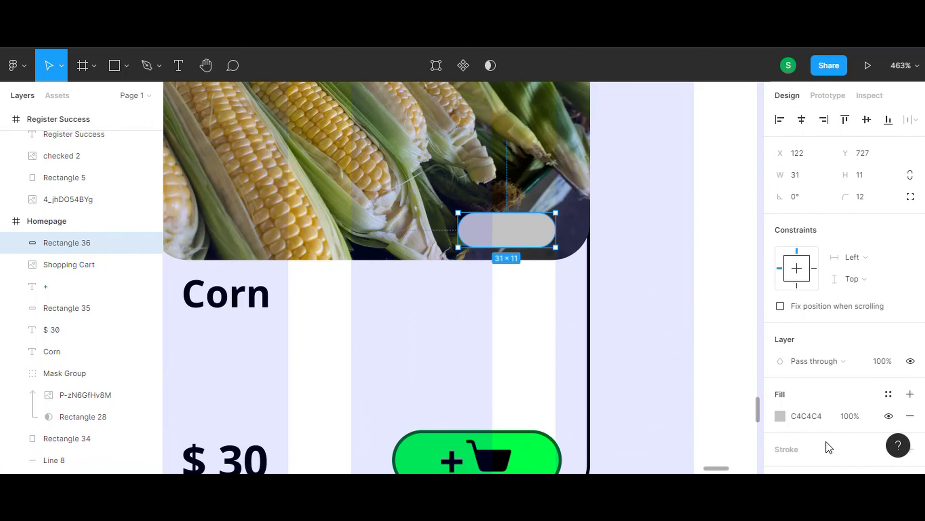
Step: Give the rectangle a Background blur effect
scroll(845, 427, "down", 3)
left_click(910, 388)
left_click(780, 411)
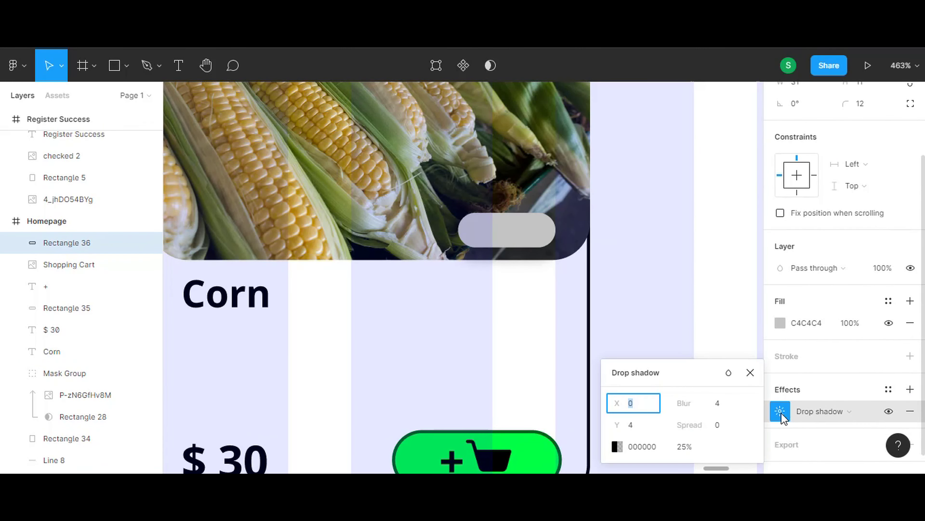
left_click(910, 388)
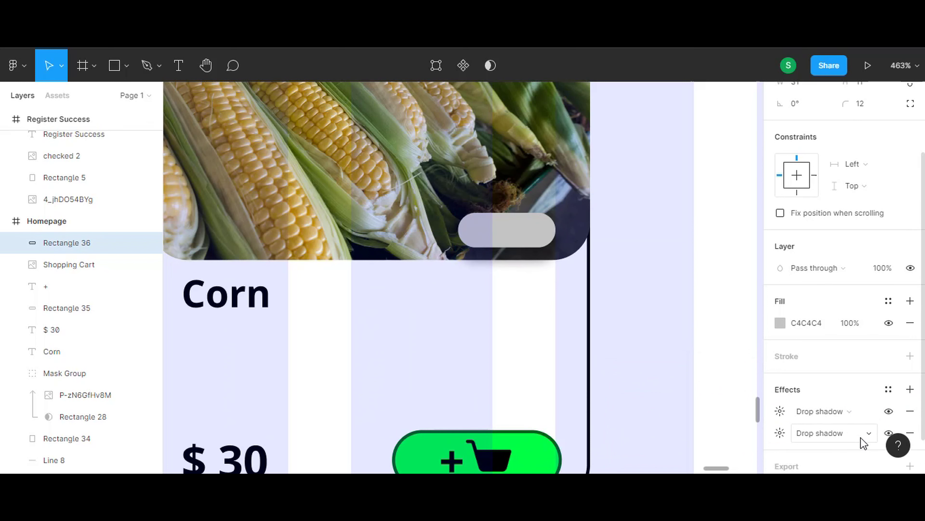
left_click(910, 432)
left_click(869, 411)
left_click(838, 442)
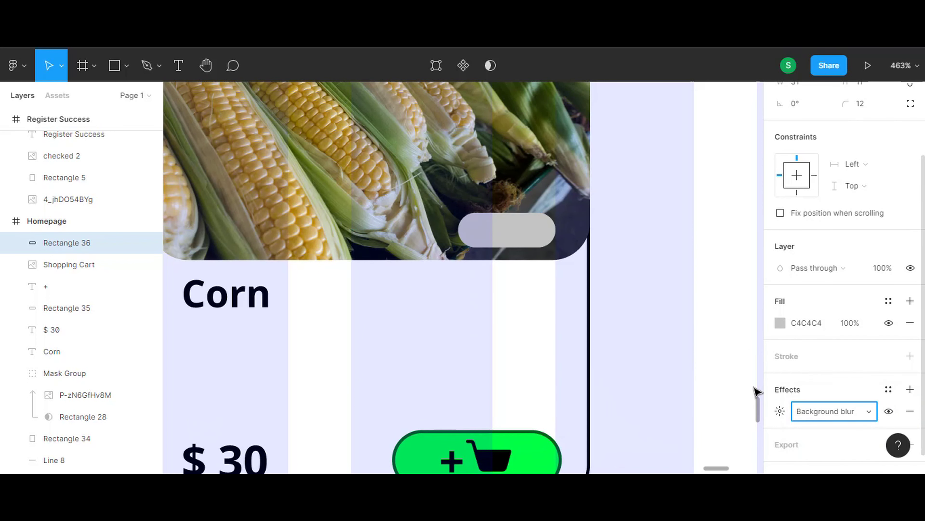
Step: Fill the rectangle white (FFFFFF) at 20% opacity
left_click(780, 322)
left_click(604, 129)
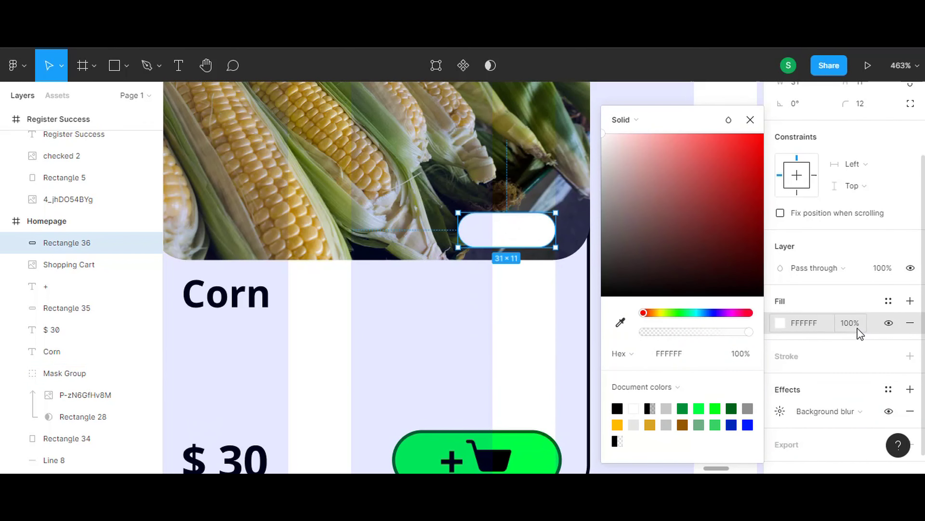
left_click(853, 324)
key("Return")
left_click(696, 345)
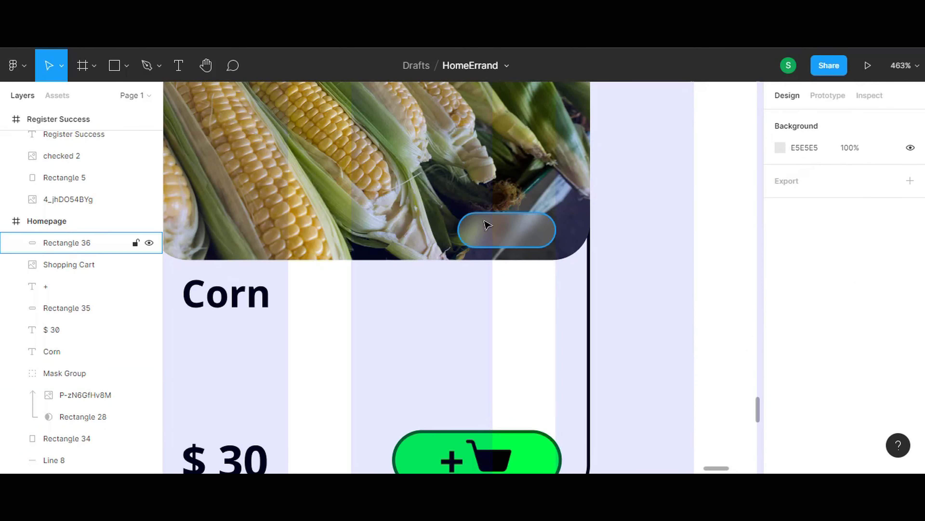
left_click(499, 212)
Step: Add a '4.0' text at size 10, centred inside the translucent pill
key("Escape")
left_click(179, 65)
left_click(461, 233)
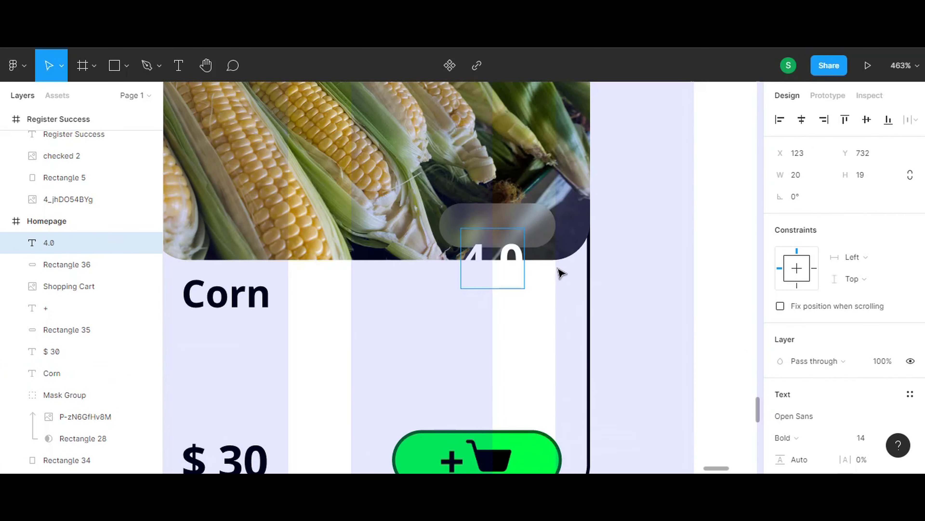
left_click_drag(516, 262, 521, 227)
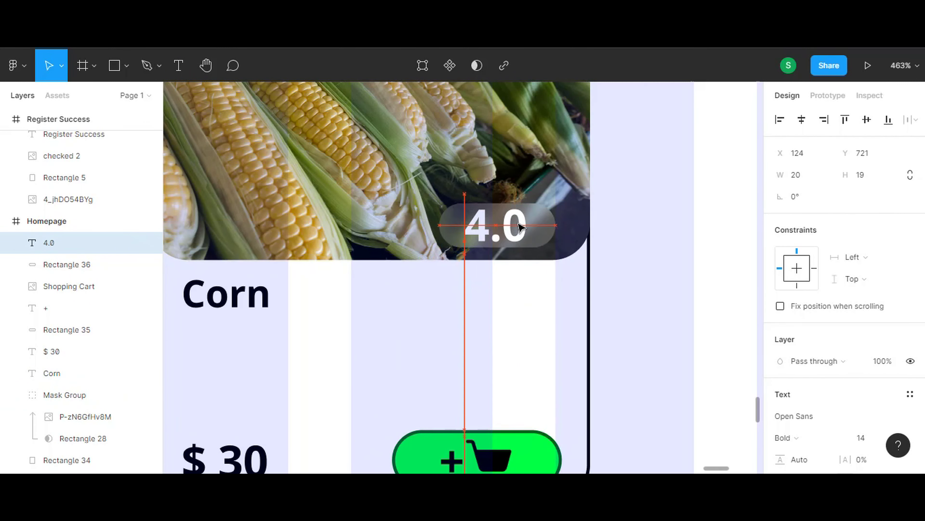
double_click(510, 233)
scroll(899, 343, "down", 2)
left_click(898, 371)
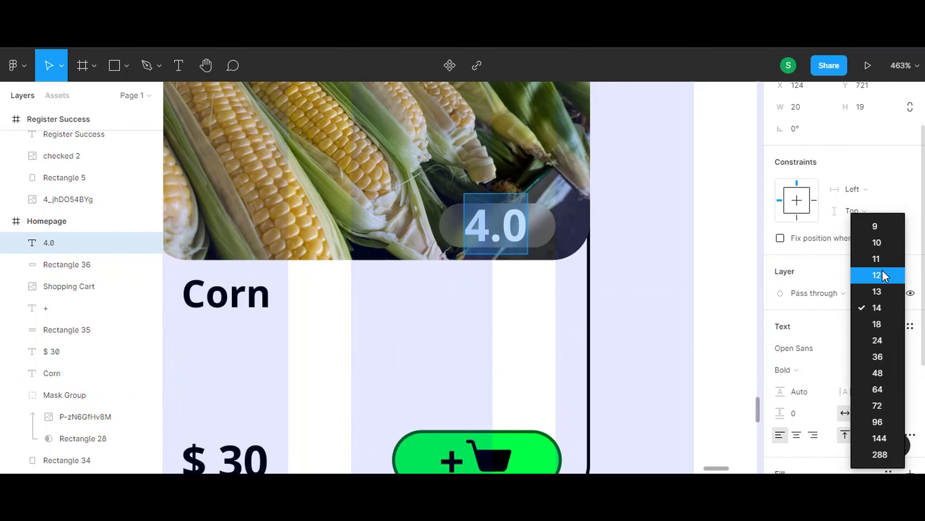
left_click(877, 243)
left_click_drag(501, 223, 502, 232)
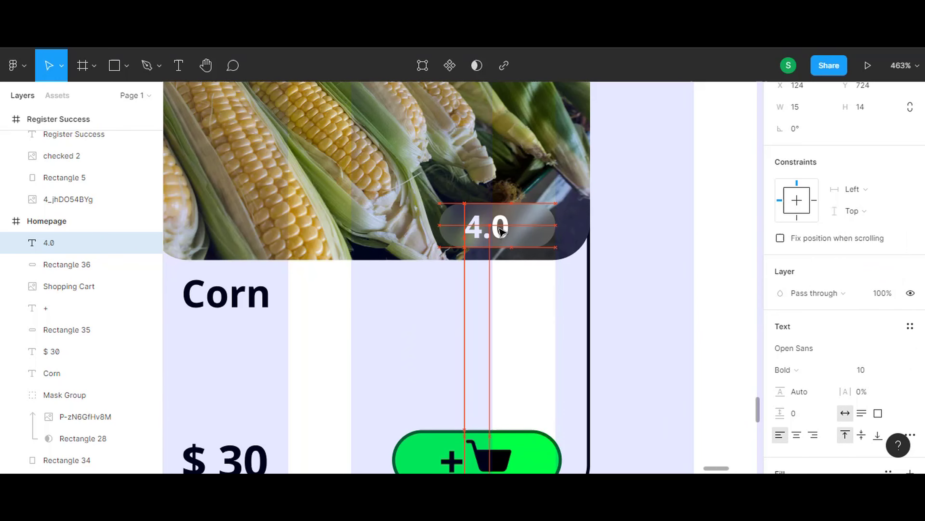
left_click(703, 287)
Step: Scroll over and select the gold star icon
scroll(497, 182, "down", 5)
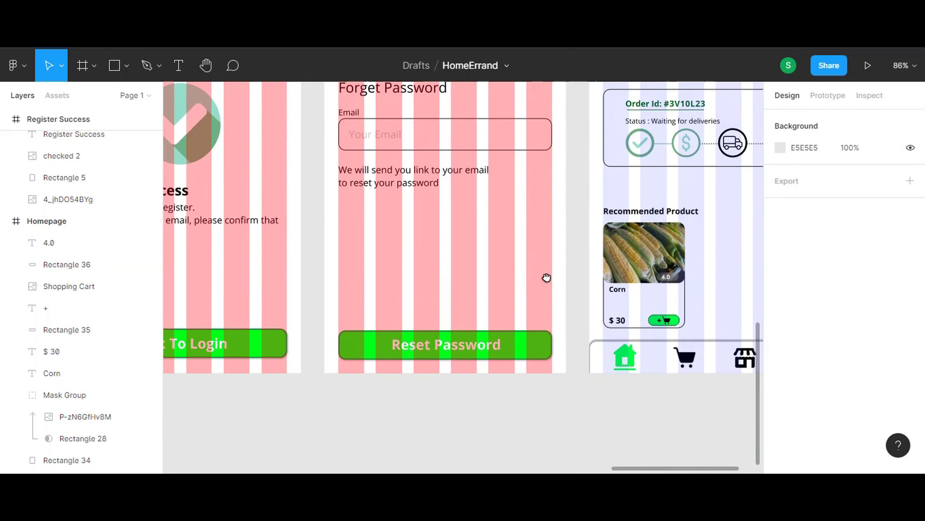
scroll(370, 275, "down", 3)
scroll(660, 300, "right", 5)
left_click(479, 238)
Step: Paste a copy of the gold star onto the Corn card, shrunk, right of the 4.0 rating
key("ctrl+c")
key("ctrl+v")
scroll(536, 260, "down", 5)
left_click_drag(463, 261, 444, 207)
scroll(454, 197, "up", 5)
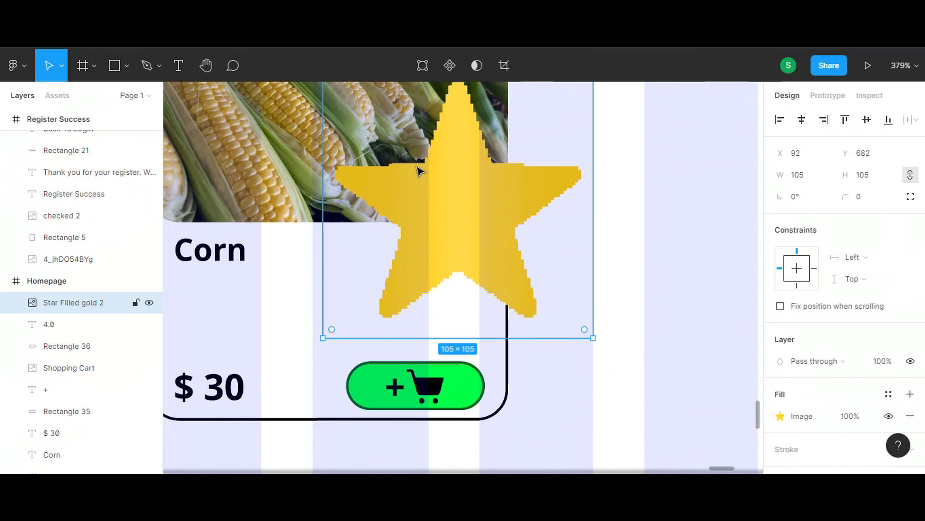
left_click_drag(375, 117, 507, 249)
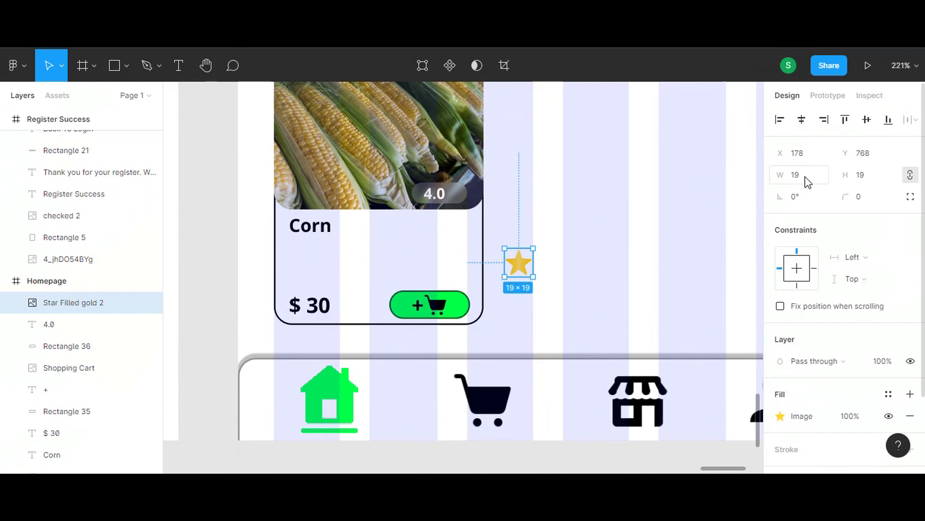
scroll(493, 239, "up", 5)
left_click_drag(534, 278, 426, 150)
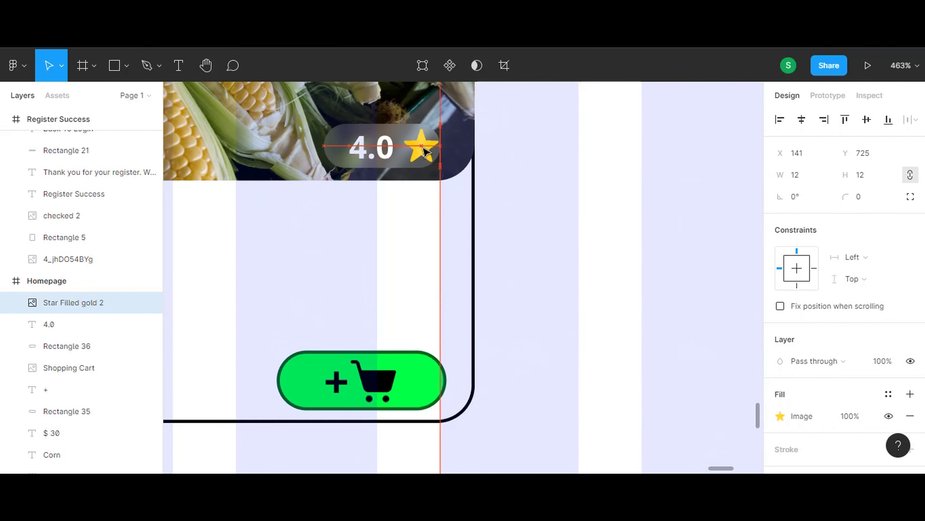
left_click(552, 250)
Step: Shift the 4.0 text slightly left and set the star to 10×10
scroll(473, 226, "up", 5)
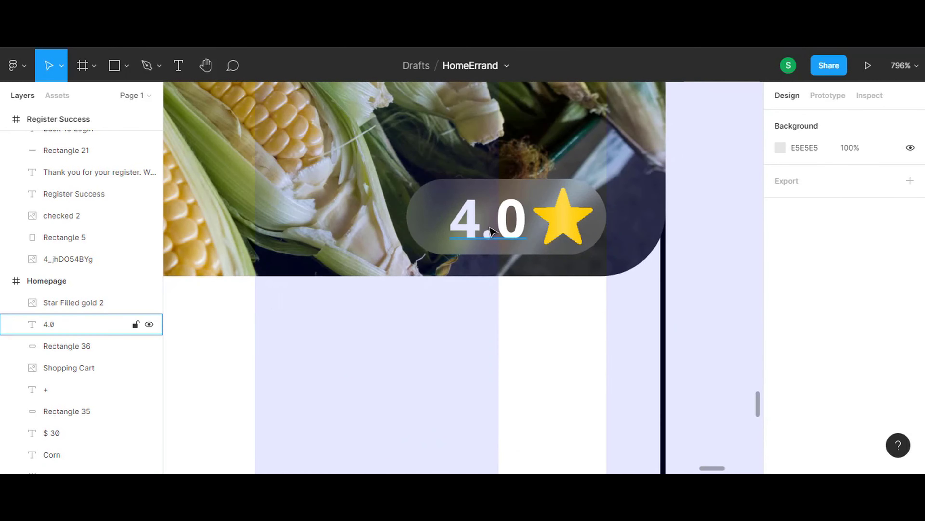
left_click(479, 231)
left_click_drag(476, 233, 470, 234)
left_click(577, 231)
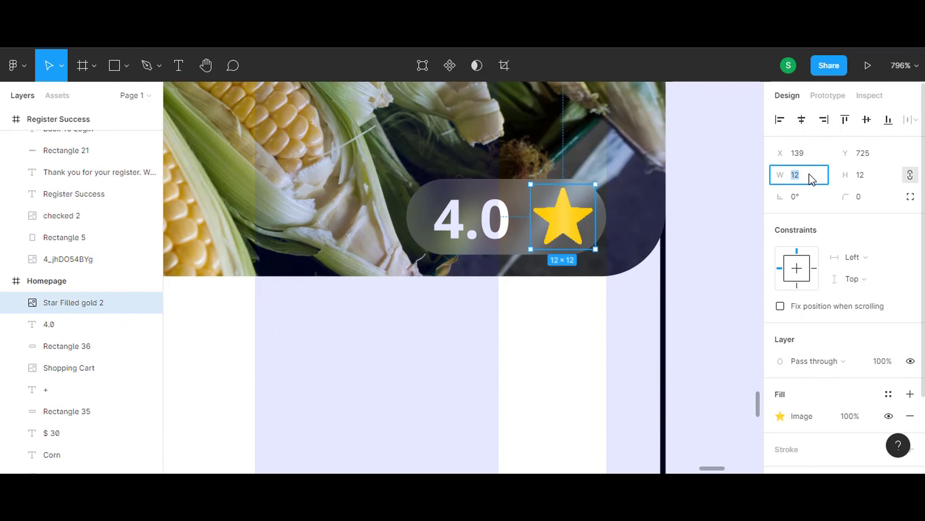
type("10")
key("Return")
scroll(572, 332, "down", 5)
left_click(572, 332)
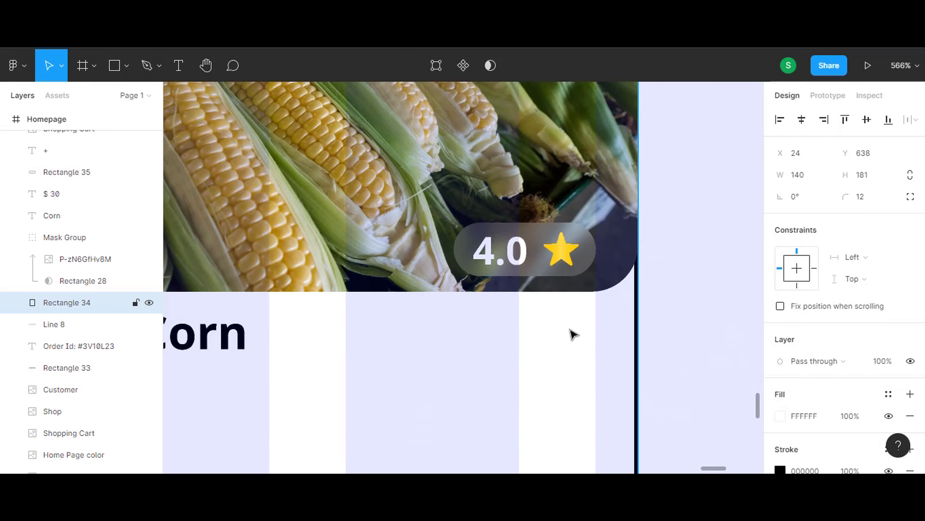
scroll(573, 333, "down", 5)
scroll(604, 250, "down", 3)
key("Escape")
scroll(604, 249, "up", 3)
scroll(543, 209, "up", 3)
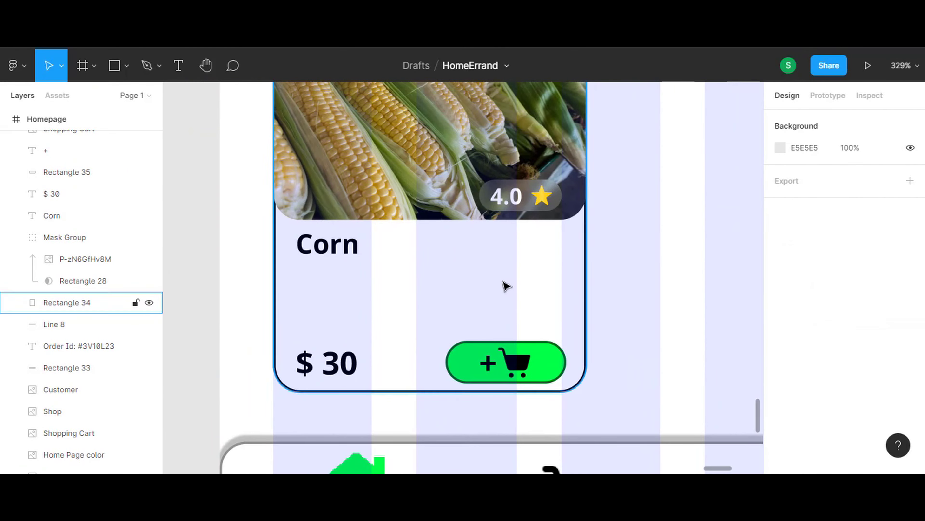
Step: Move the $ 30 price, cart button, plus sign and cart icon up the card
left_click(326, 362)
left_click(457, 374, "shift")
left_click(488, 363, "shift")
left_click(516, 361, "shift")
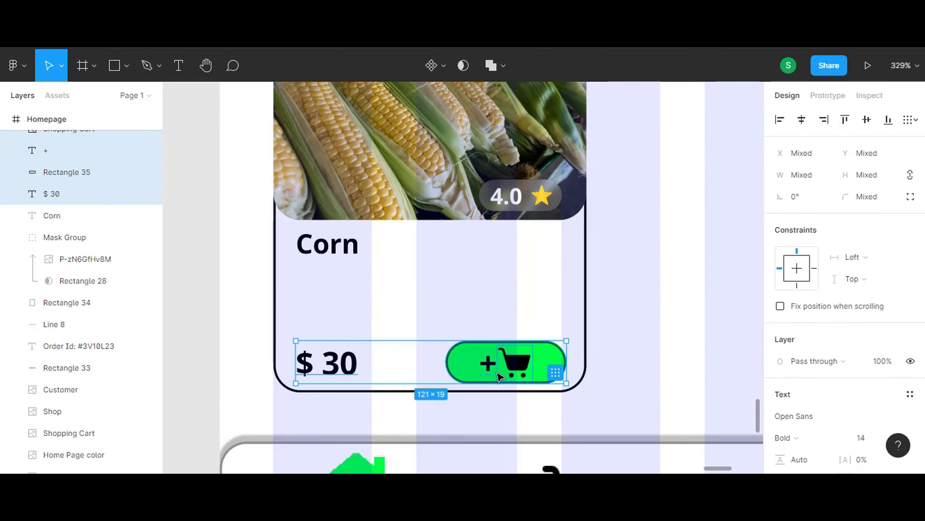
mouse_move(514, 371)
left_mouse_down()
mouse_move(513, 294)
mouse_move(516, 307)
left_mouse_up()
key("Escape")
Step: Shorten the Corn card by dragging its bottom edge up
left_click_drag(470, 390, 470, 337)
key("Escape")
scroll(632, 376, "down", 5)
scroll(633, 376, "down", 2)
scroll(522, 364, "down", 2)
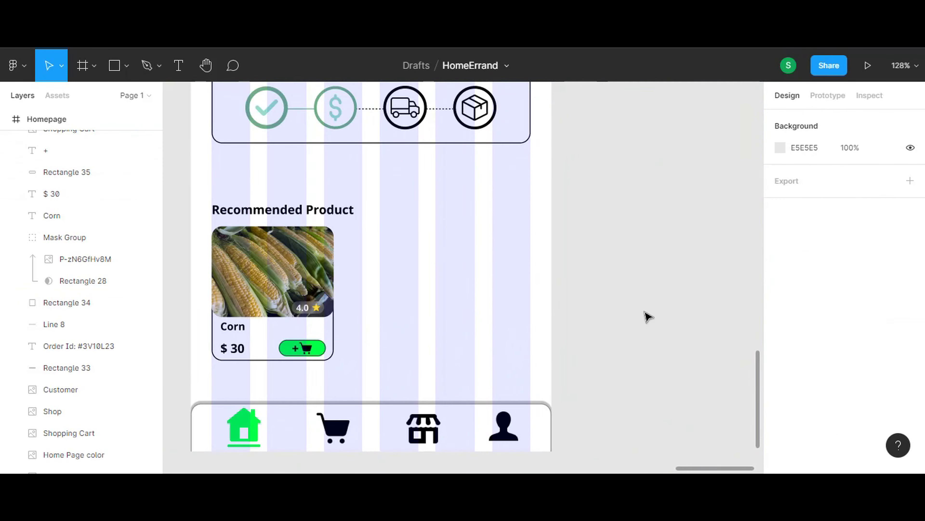
scroll(647, 316, "down", 1)
scroll(509, 331, "down", 1)
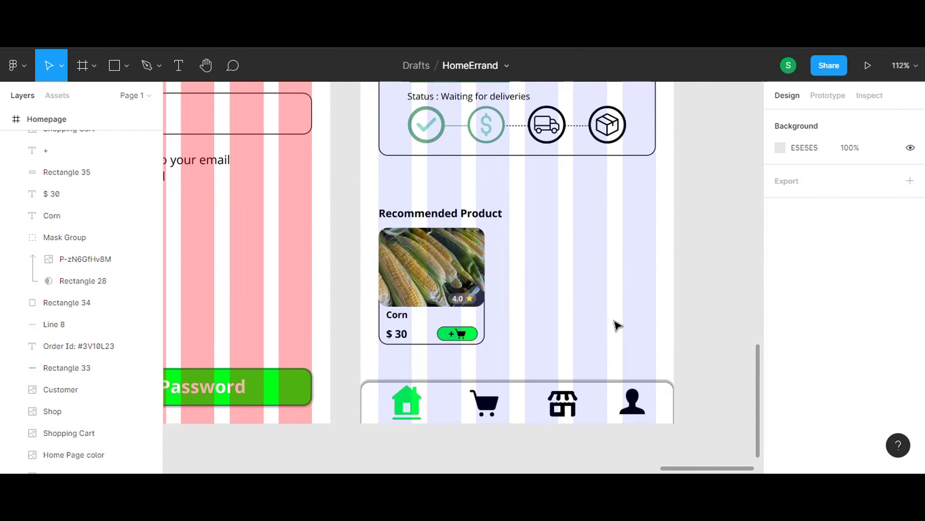
scroll(618, 325, "down", 2)
Step: Select all the Corn card's parts, including the 4.0 rating badge, and group them
left_click_drag(339, 261, 341, 366)
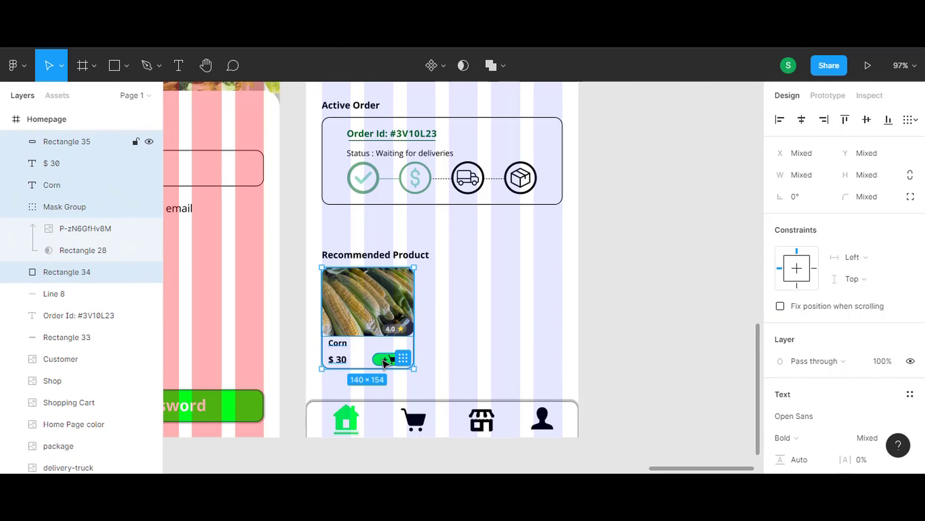
mouse_move(341, 366)
left_mouse_down()
mouse_move(412, 364)
mouse_move(361, 269)
left_mouse_up()
scroll(382, 359, "up", 5)
left_click(394, 302, "shift")
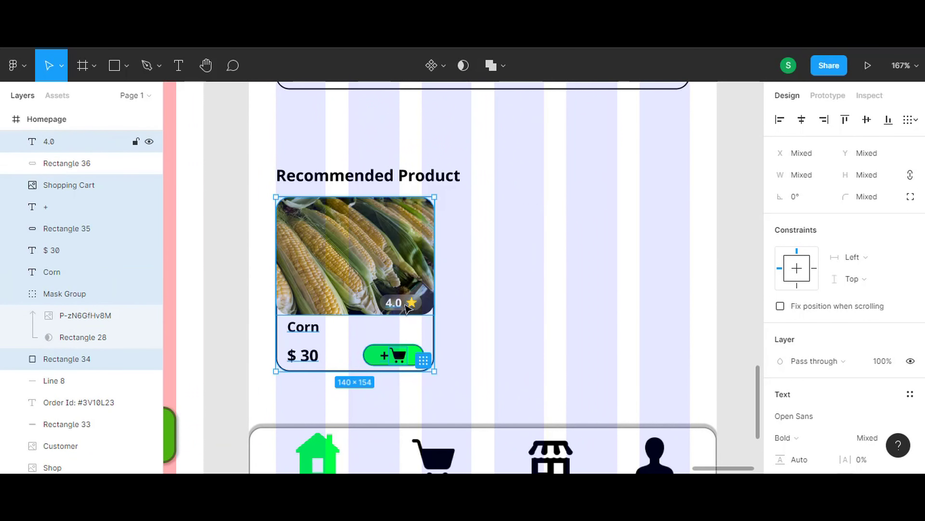
left_click(89, 189, "shift")
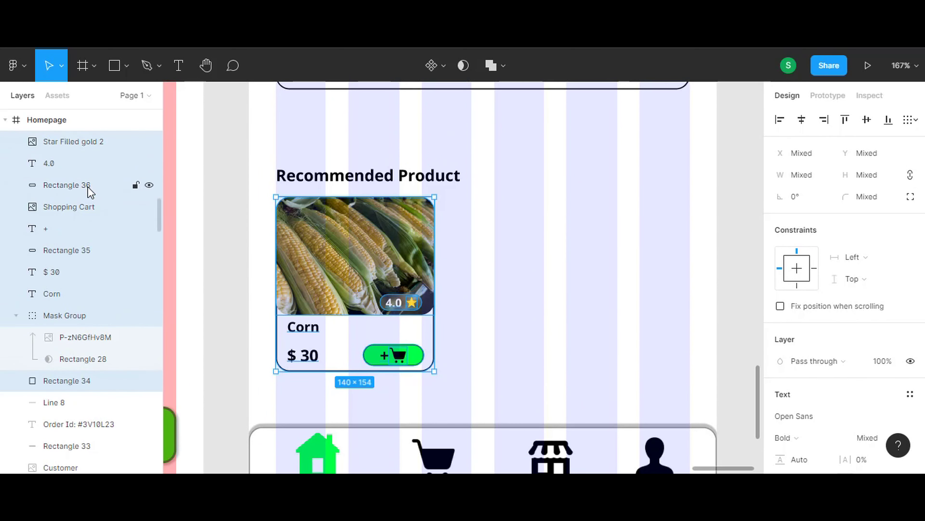
left_click_drag(337, 297, 337, 296)
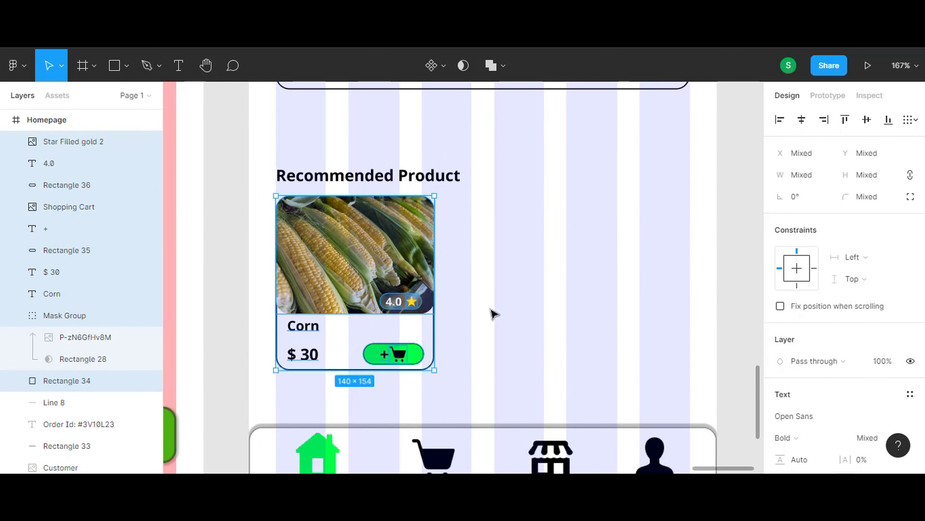
key("ctrl+g")
left_click(479, 310)
Step: Select the Recommended Product heading together with the Corn card group
left_click(368, 175)
left_click(327, 297, "shift")
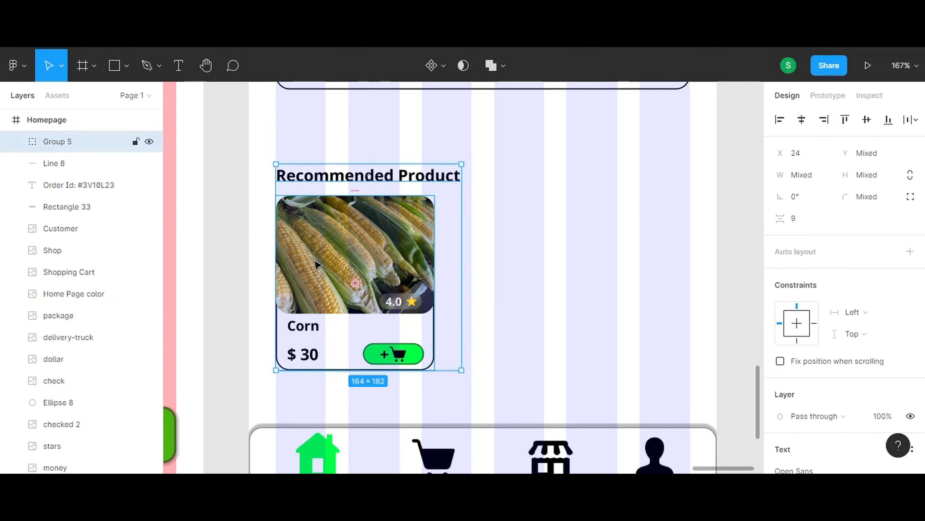
scroll(327, 297, "down", 2)
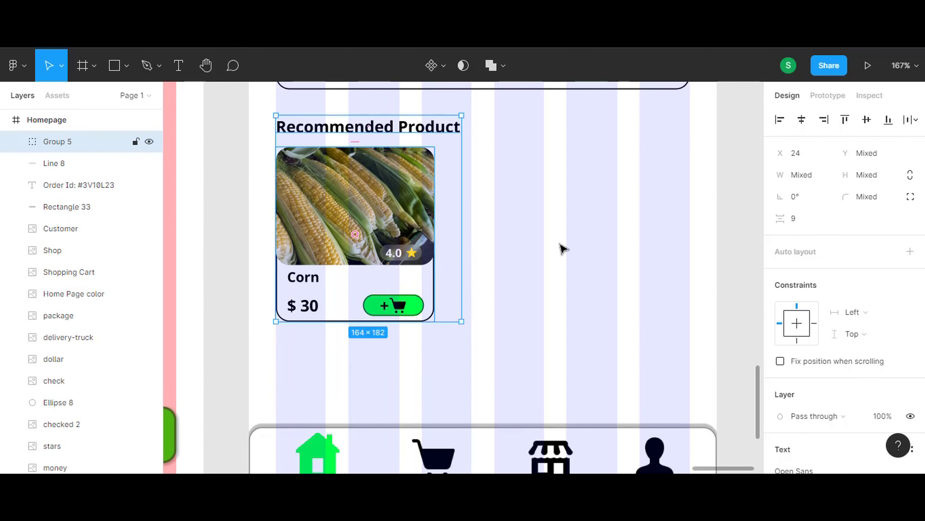
left_click(484, 248)
scroll(480, 320, "up", 5)
scroll(480, 319, "down", 3, "ctrl")
scroll(488, 417, "down", 2)
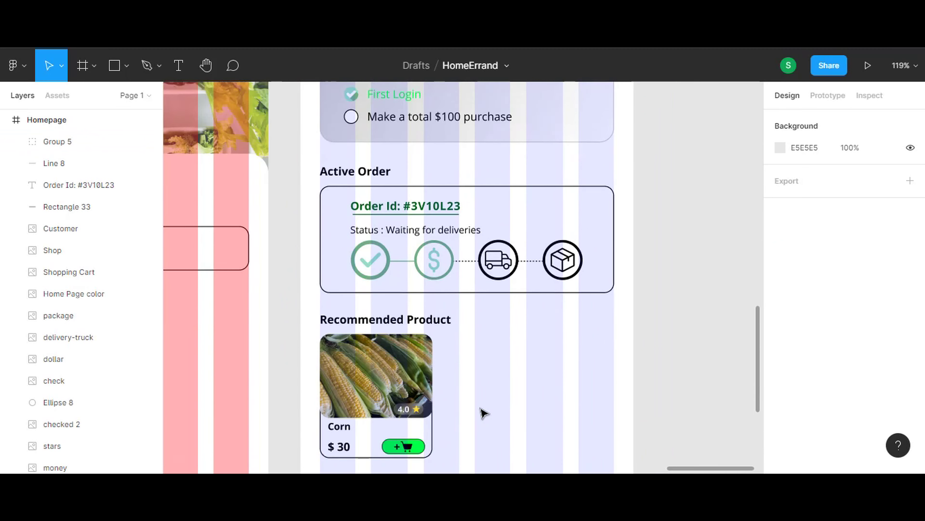
Step: Group the Active Order card's background, Order Id, underline, Status text and icons into Group 6
scroll(391, 304, "up", 1)
left_click(345, 241)
scroll(371, 230, "up", 5, "ctrl")
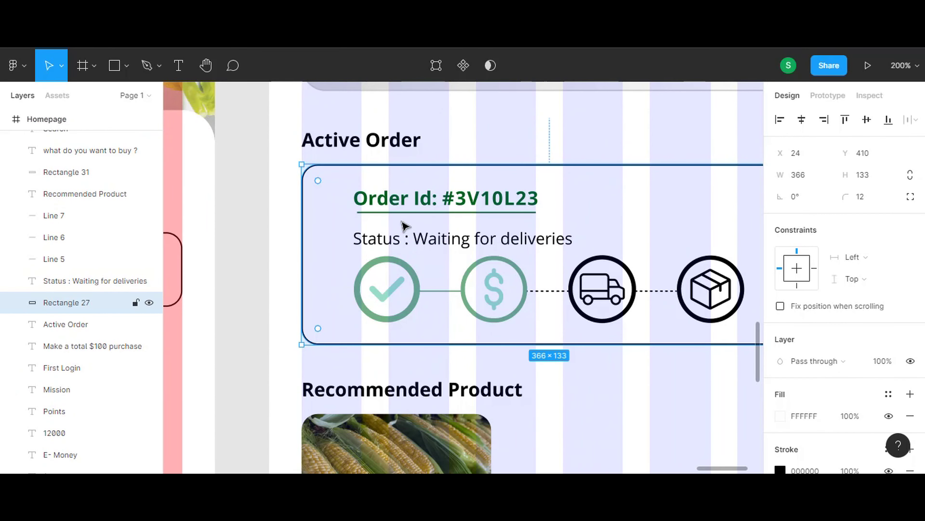
left_click(397, 209)
scroll(388, 213, "up", 5, "ctrl")
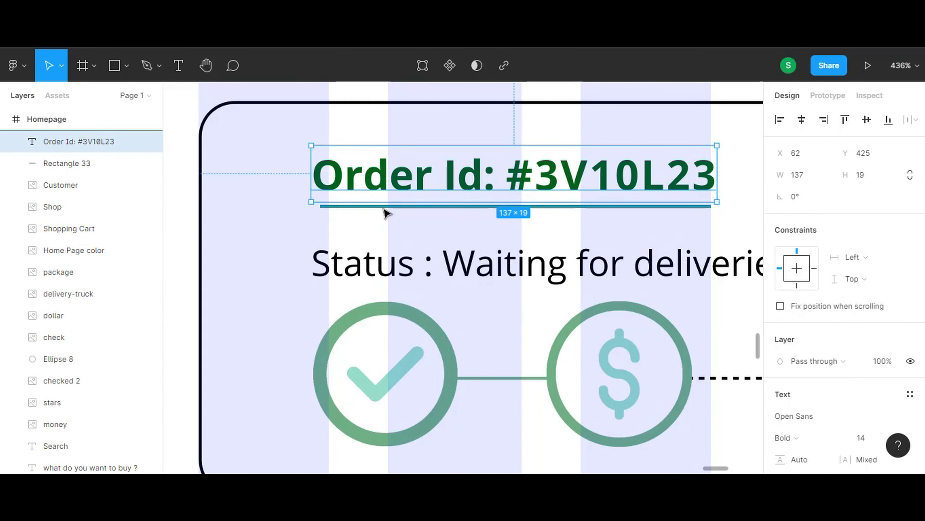
left_click(379, 277)
left_click(397, 317)
left_click(514, 379)
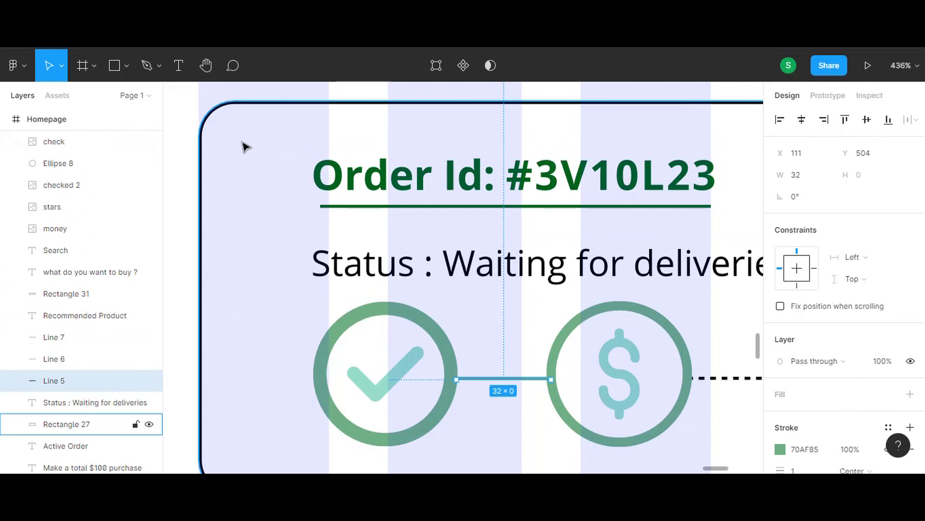
left_click(245, 147)
left_click(350, 182, "shift")
left_click(351, 207, "shift")
left_click(378, 266, "shift")
left_click(381, 349, "shift")
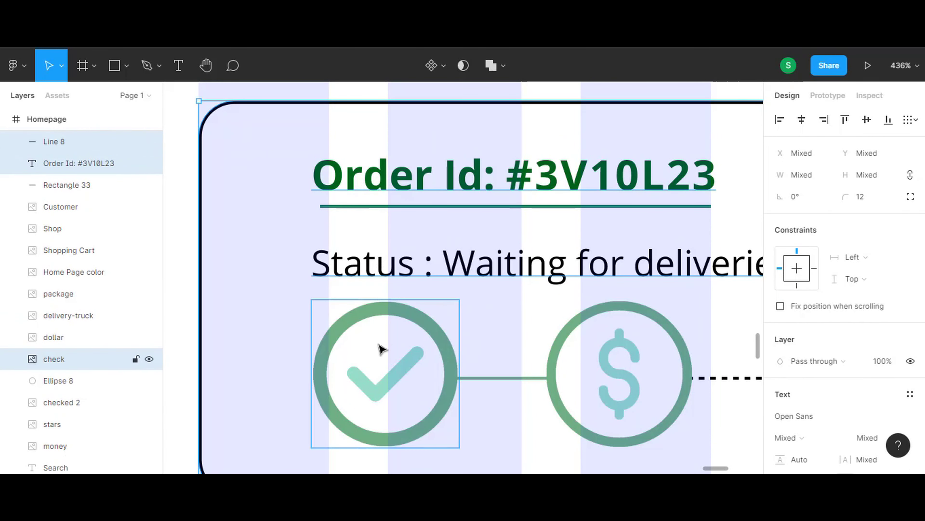
left_click(607, 383, "shift")
scroll(730, 384, "right", 10)
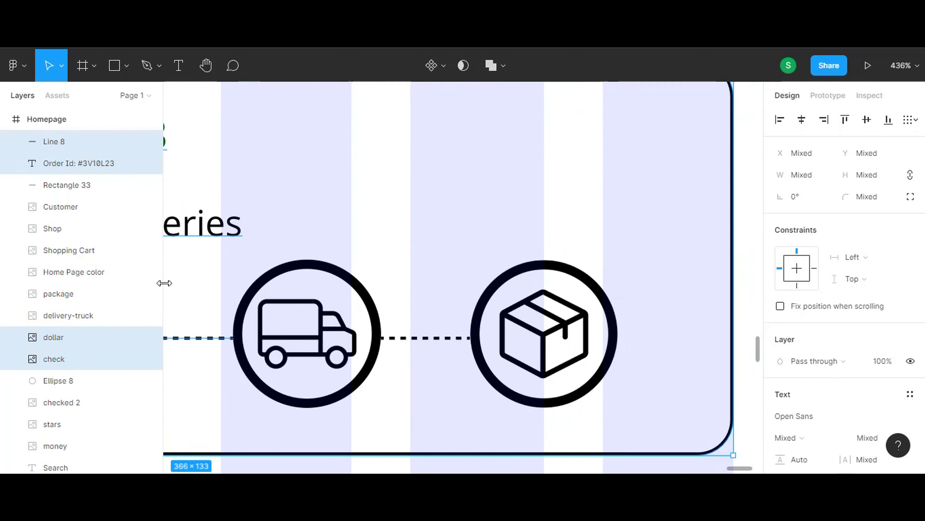
left_click(358, 339, "shift")
left_click(550, 332, "shift")
scroll(550, 332, "down", 3)
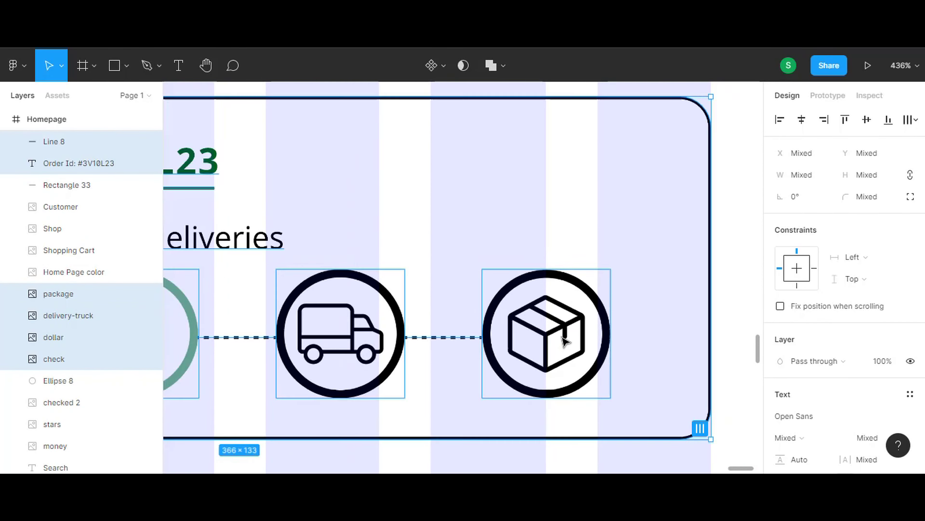
scroll(511, 343, "down", 3)
scroll(458, 357, "down", 3)
key("ctrl+g")
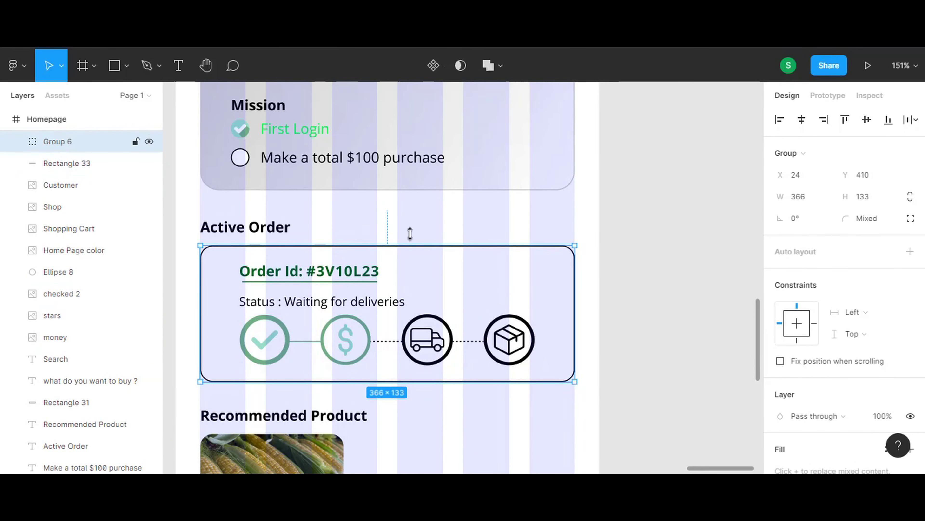
key("Escape")
Step: Group the E-Money, Points and Mission panel's boxes, labels, images and mission items into Group 7
scroll(409, 234, "up", 2)
scroll(529, 385, "up", 2)
scroll(472, 411, "up", 2)
scroll(472, 412, "right", 3)
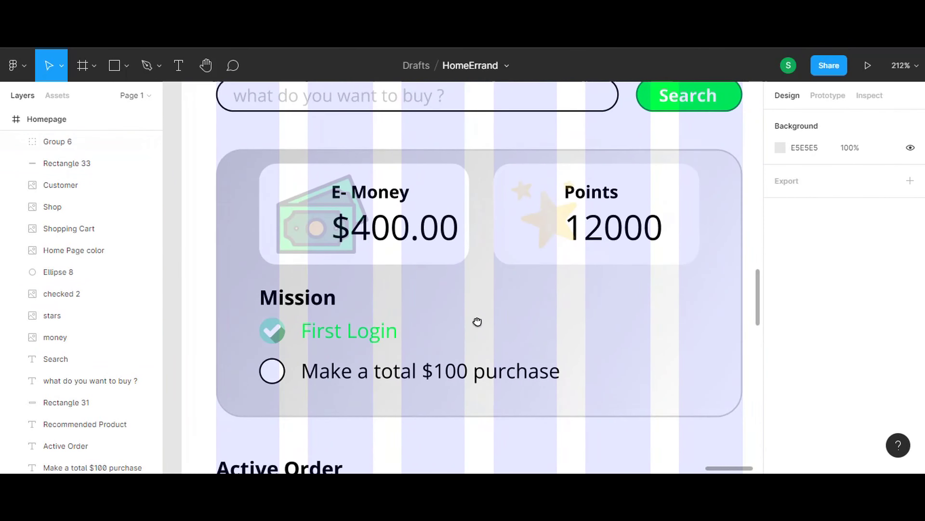
left_click(357, 281)
left_click(283, 232, "shift")
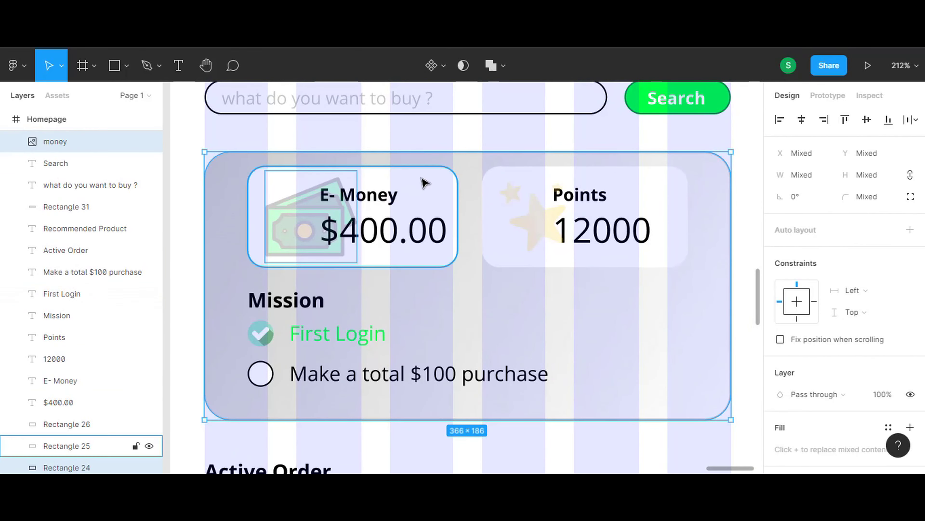
left_click(424, 183, "shift")
left_click(383, 201, "shift")
left_click(393, 233, "shift")
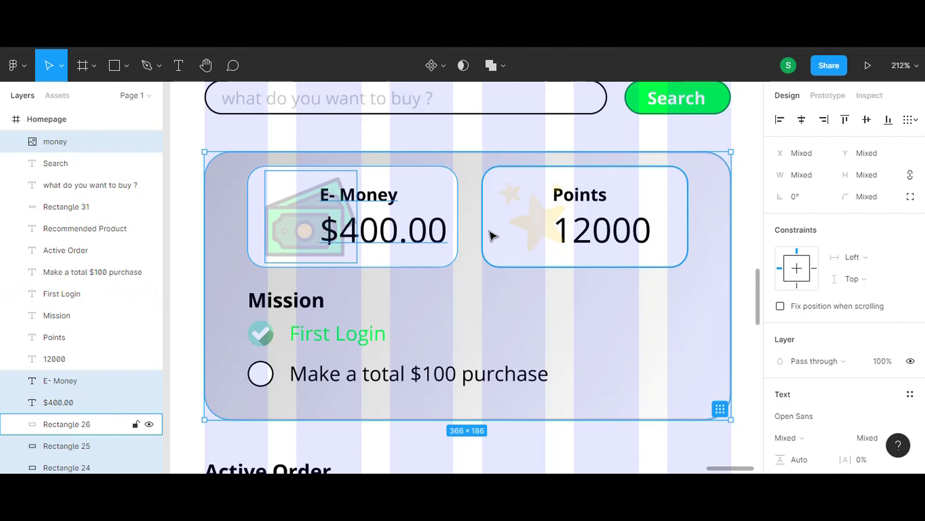
left_click(492, 233, "shift")
left_click(523, 234, "shift")
left_click(581, 197, "shift")
left_click(612, 239, "shift")
left_click(286, 300, "shift")
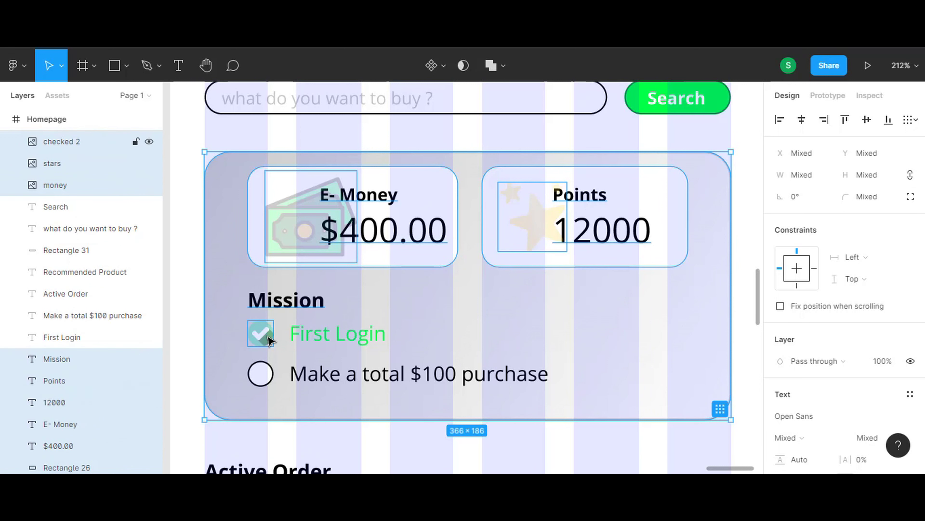
left_click(261, 332, "shift")
left_click(337, 333, "shift")
left_click(261, 374, "shift")
left_click(328, 376, "shift")
key("ctrl+g")
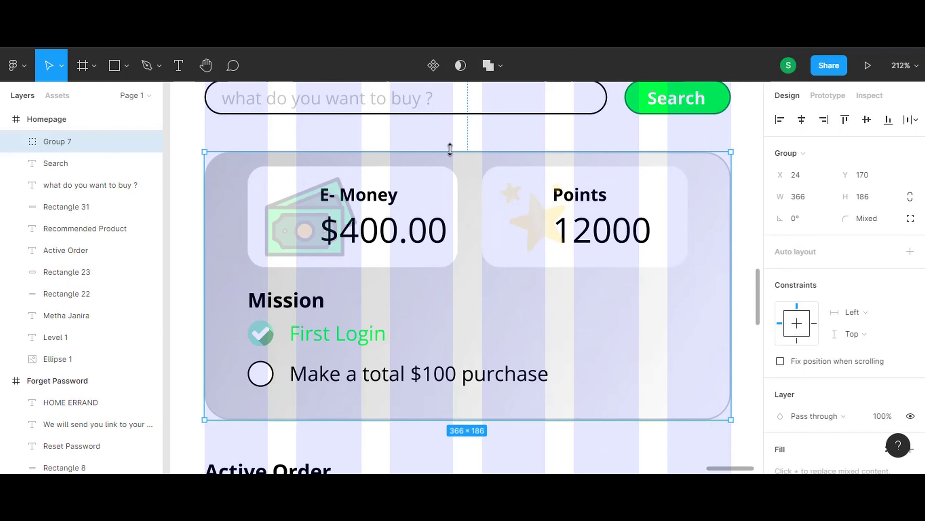
key("Escape")
scroll(456, 151, "down", 3, "ctrl")
scroll(352, 331, "down", 3, "ctrl")
scroll(352, 330, "down", 3, "ctrl")
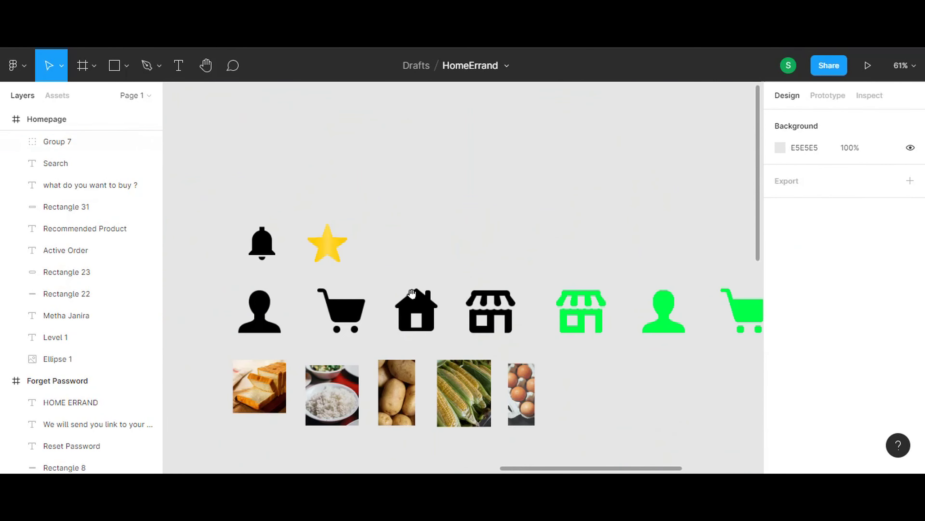
Step: Copy the bell icon to the Homepage's top right beside the user's name, sized 36×36
left_click(262, 243)
key("ctrl+c")
key("ctrl+v")
left_click_drag(262, 243, 525, 250)
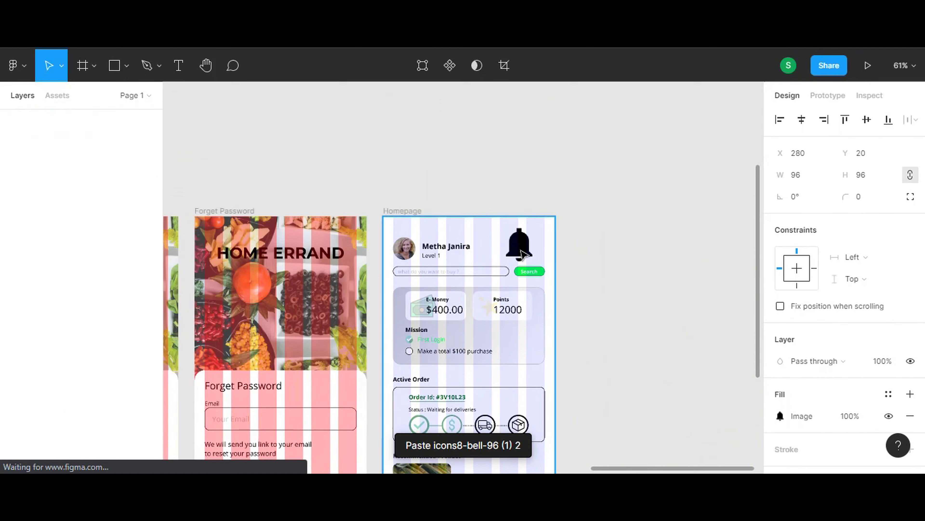
scroll(525, 250, "up", 3, "ctrl")
type("24")
key("Return")
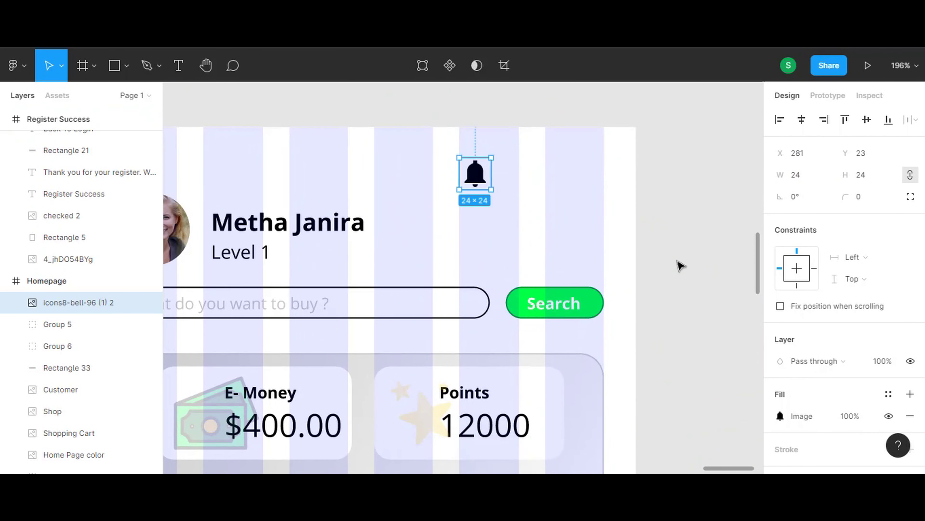
left_click_drag(468, 166, 523, 236)
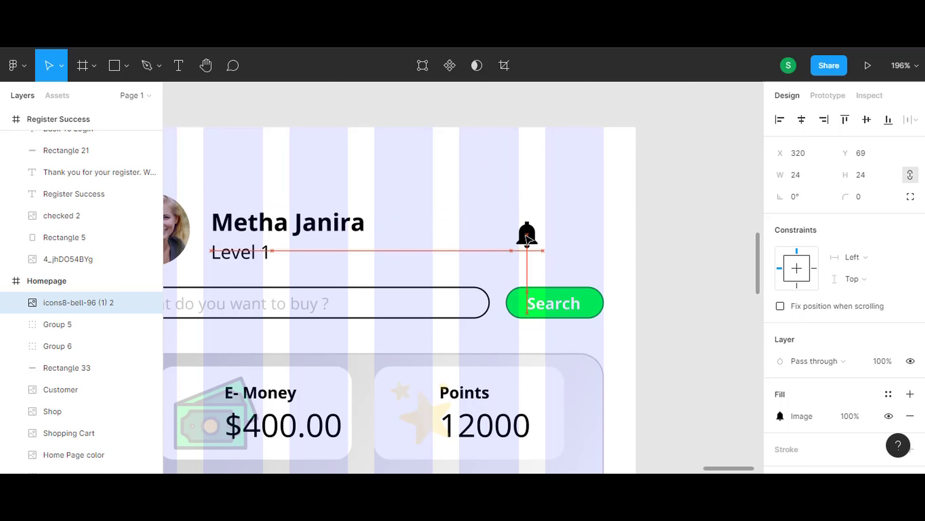
left_click_drag(527, 242, 588, 243)
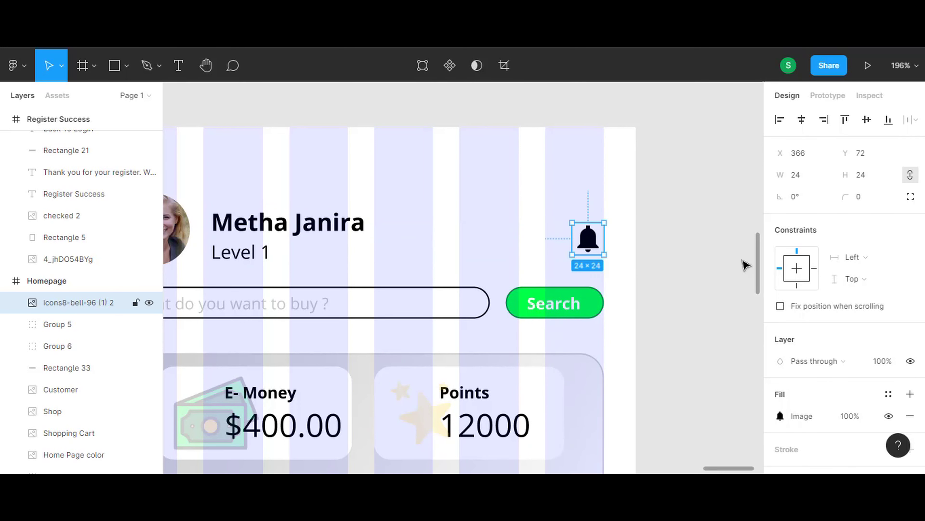
left_click_drag(604, 257, 587, 249)
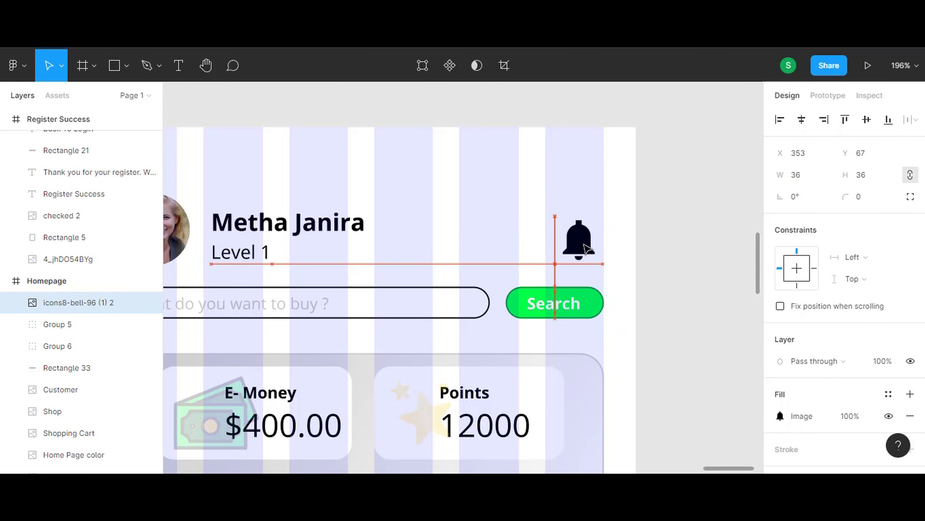
Step: Group the search field, placeholder text, Search button and its label into Group 8
left_click_drag(617, 366, 671, 333)
left_click(364, 269)
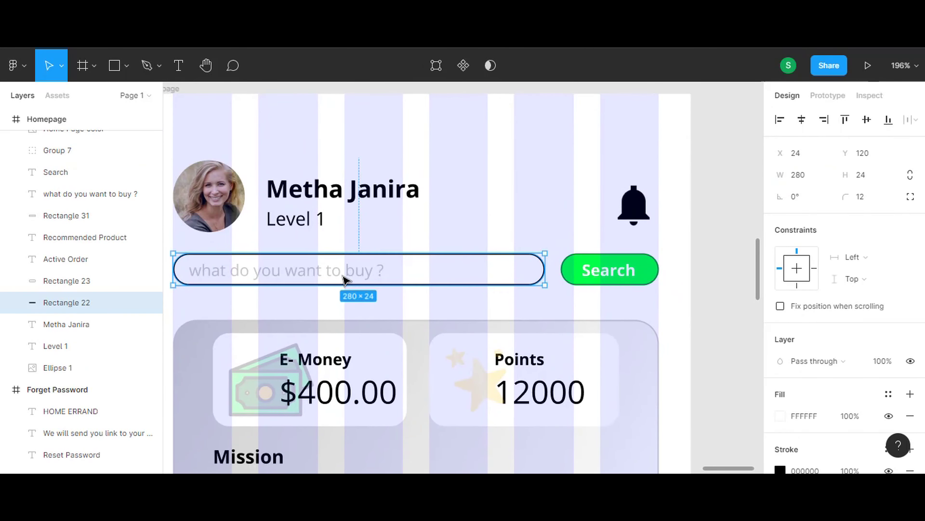
left_click(284, 270, "shift")
left_click(602, 269, "shift")
key("ctrl+g")
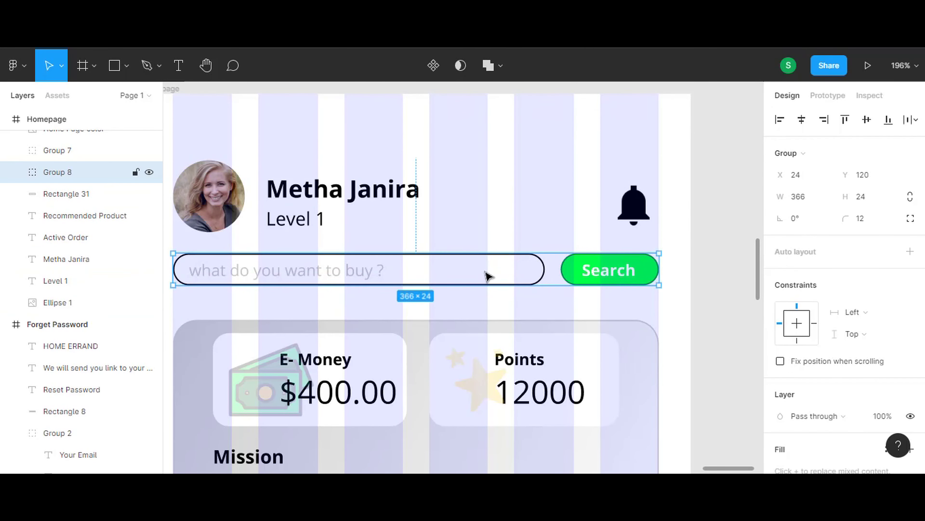
left_click(491, 237)
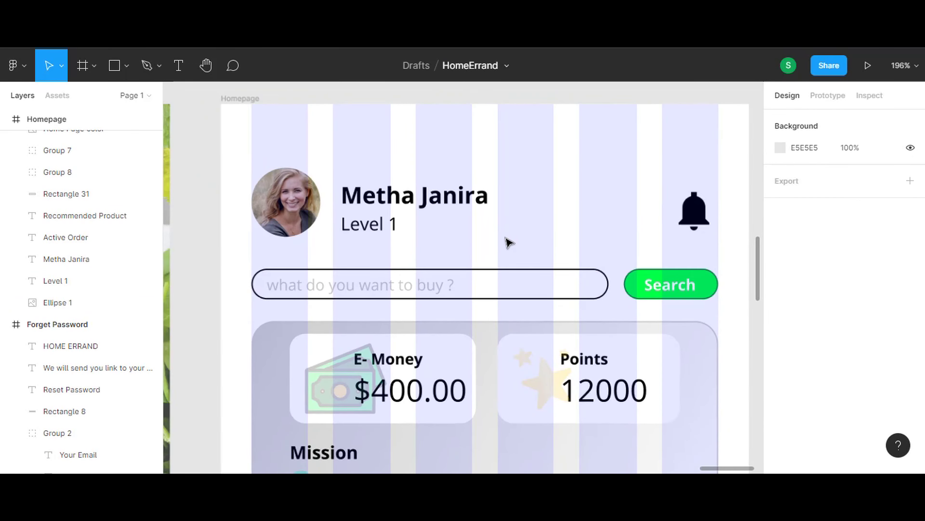
Step: Hide the layout grids on the Forget Password and Register Success screens
scroll(510, 255, "down", 3)
scroll(492, 285, "down", 5)
scroll(565, 335, "up", 2)
scroll(531, 328, "left", 5)
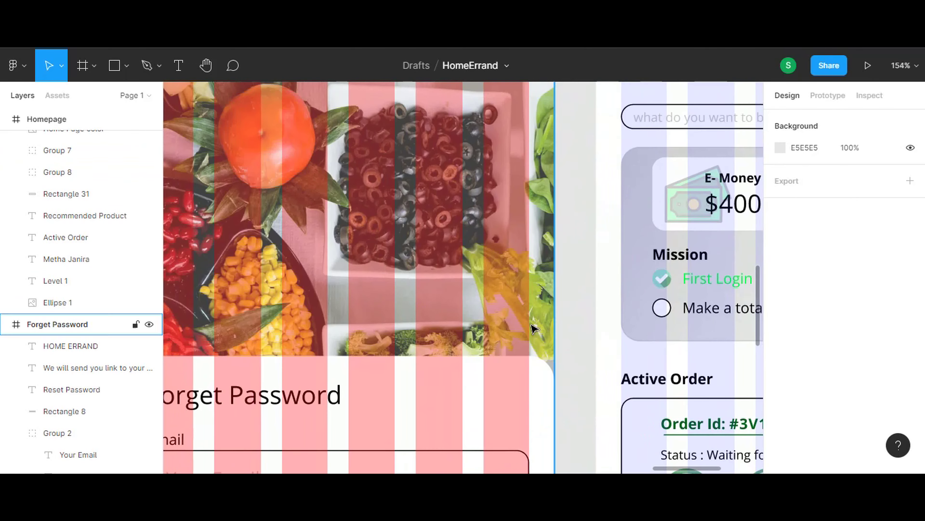
scroll(314, 145, "down", 5)
left_click(328, 139)
left_click(889, 328)
key("Escape")
scroll(437, 292, "left", 2)
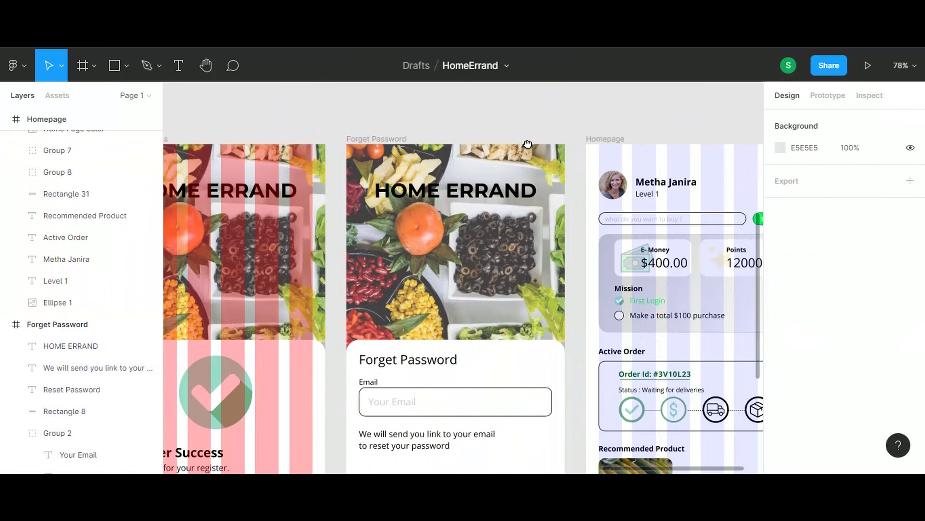
scroll(437, 292, "left", 10)
left_click(433, 162)
left_click(889, 328)
key("Escape")
Step: Hide the Register by Email and Login by email grids, and toggle the Homepage grid
scroll(564, 136, "left", 10)
left_click(439, 161)
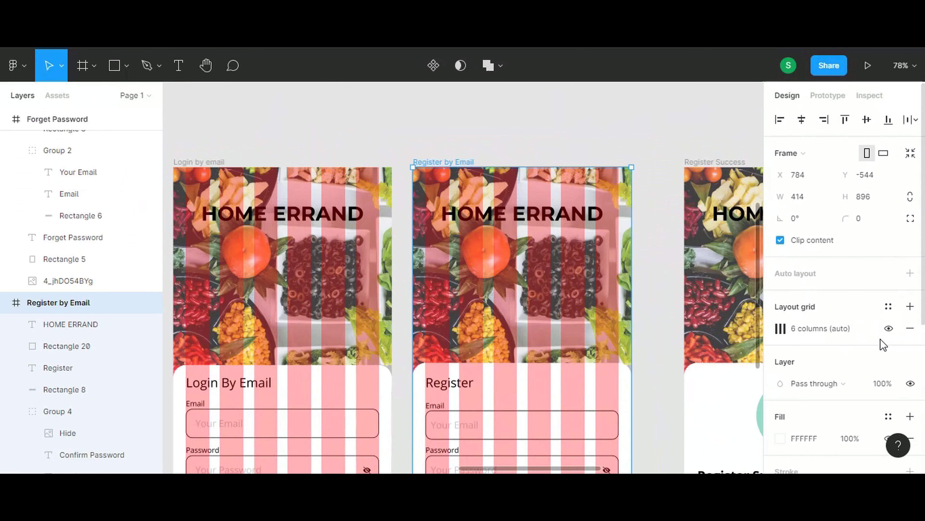
left_click(889, 328)
key("Escape")
scroll(314, 135, "left", 10)
left_click(413, 163)
left_click(889, 328)
key("Escape")
scroll(522, 161, "left", 10)
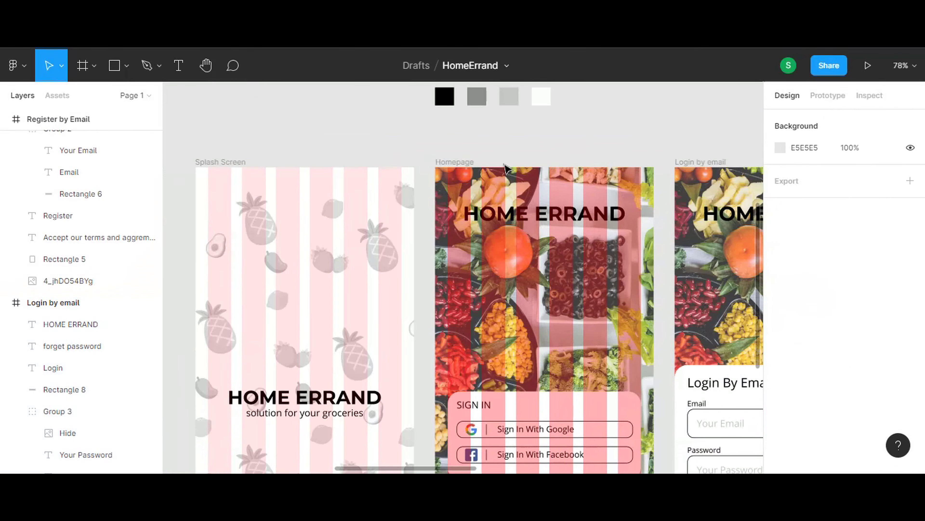
left_click(454, 162)
left_click(889, 328)
key("Escape")
Step: Bring the Corn card into view and select its group, Group 5 (140×154)
scroll(599, 326, "down", 5)
scroll(653, 271, "right", 10)
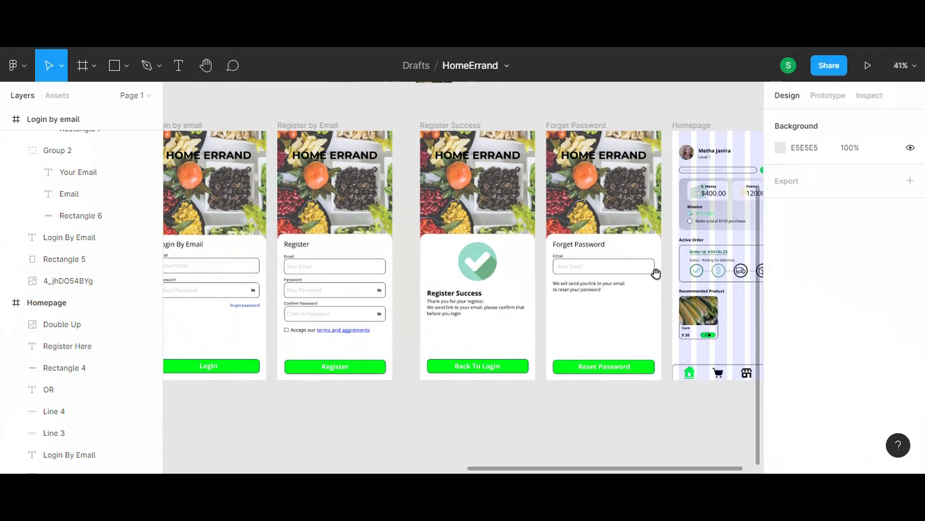
scroll(476, 263, "right", 5)
scroll(539, 335, "up", 3)
scroll(573, 263, "down", 5)
scroll(558, 209, "up", 3)
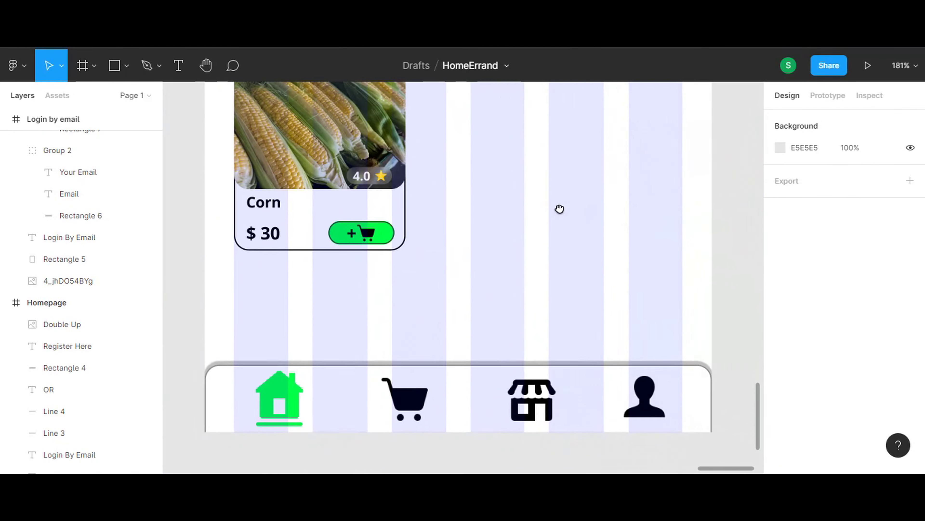
scroll(537, 311, "up", 5)
scroll(537, 310, "up", 5)
scroll(525, 443, "down", 5)
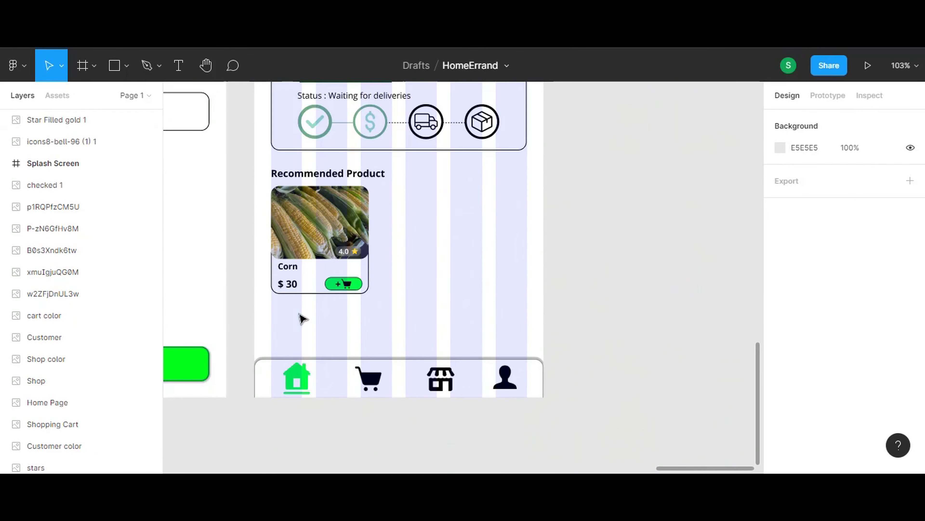
scroll(345, 326, "up", 2)
scroll(312, 284, "up", 2)
scroll(310, 298, "up", 5)
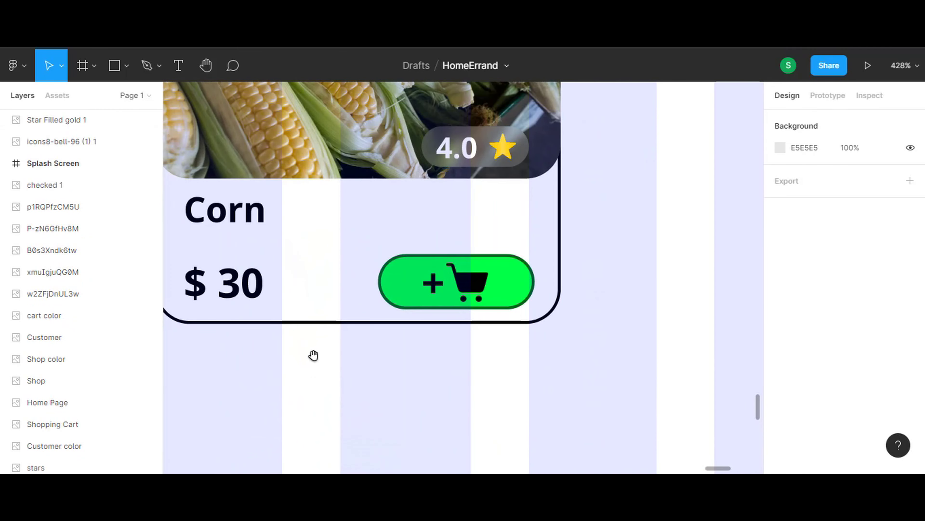
left_click_drag(318, 361, 466, 355)
left_click(400, 284)
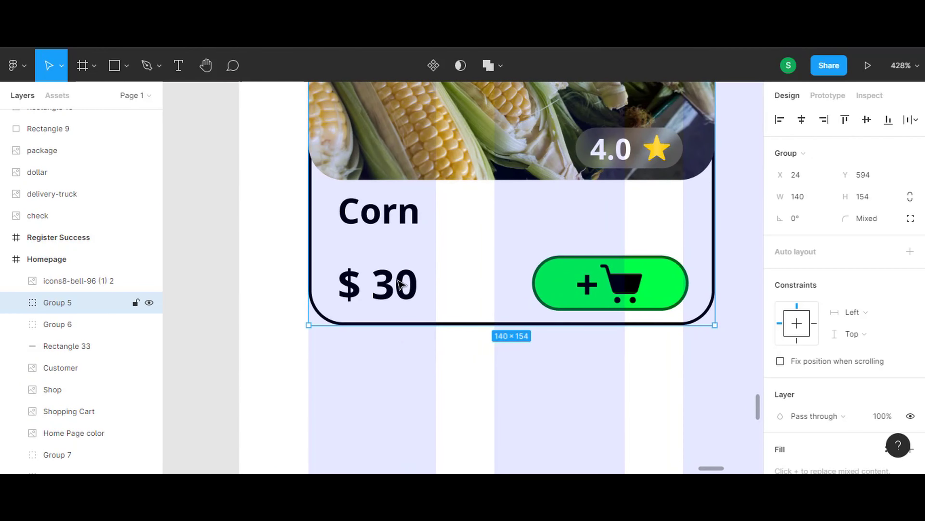
Step: Add a Regular-weight, size 9 '/ kg' text label beside the $ 30 price
left_click(22, 302)
left_click(438, 403)
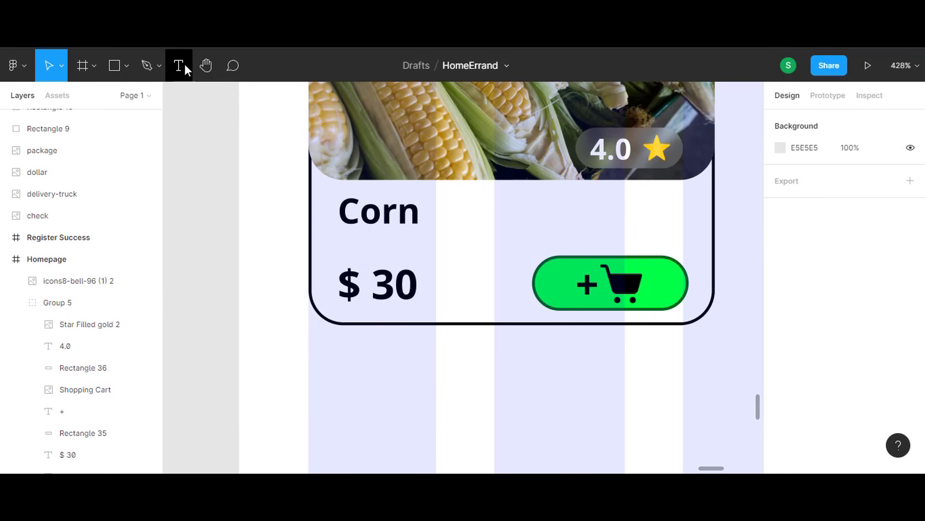
left_click(182, 65)
left_click(428, 288)
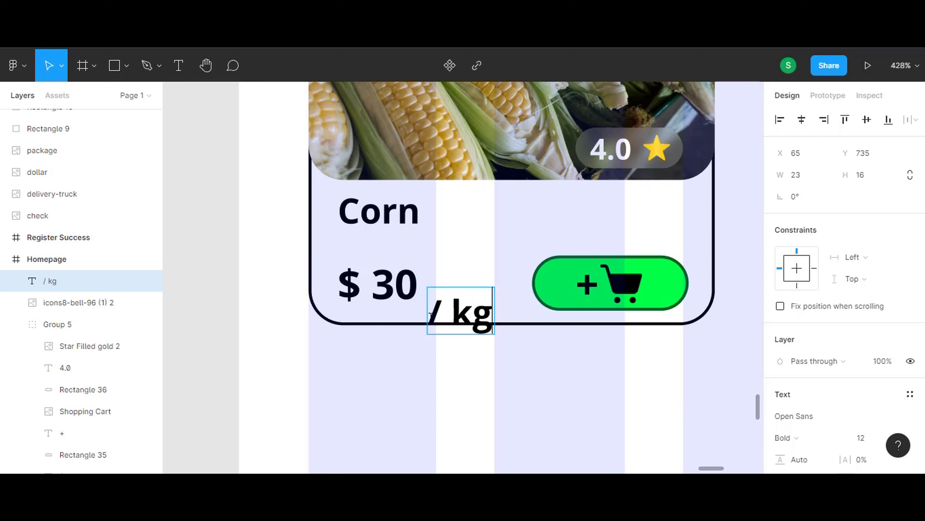
key("ctrl+a")
left_click(838, 438)
left_click(803, 312)
type("9")
key("Return")
left_click_drag(470, 308, 475, 300)
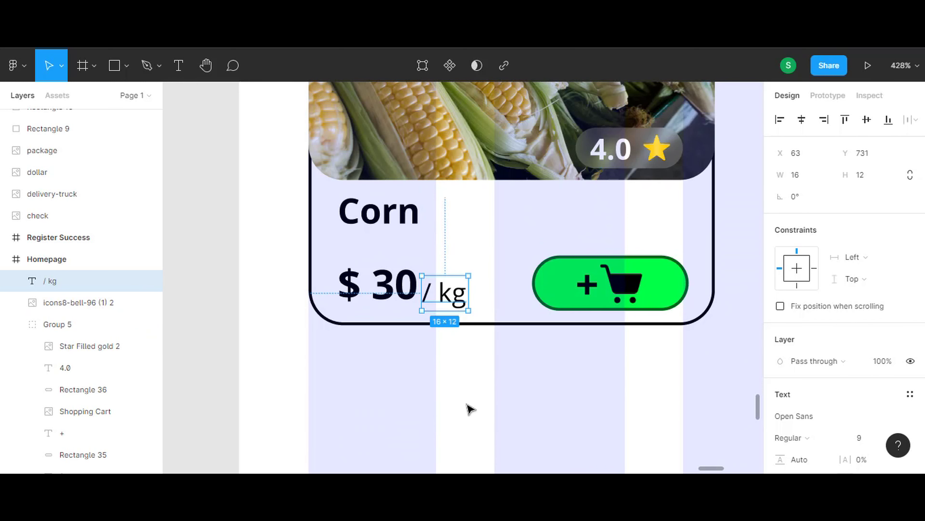
left_click(470, 409)
Step: Move the '/ kg' layer into the Corn card's Group 5, then select the label for editing
left_click_drag(49, 280, 62, 326)
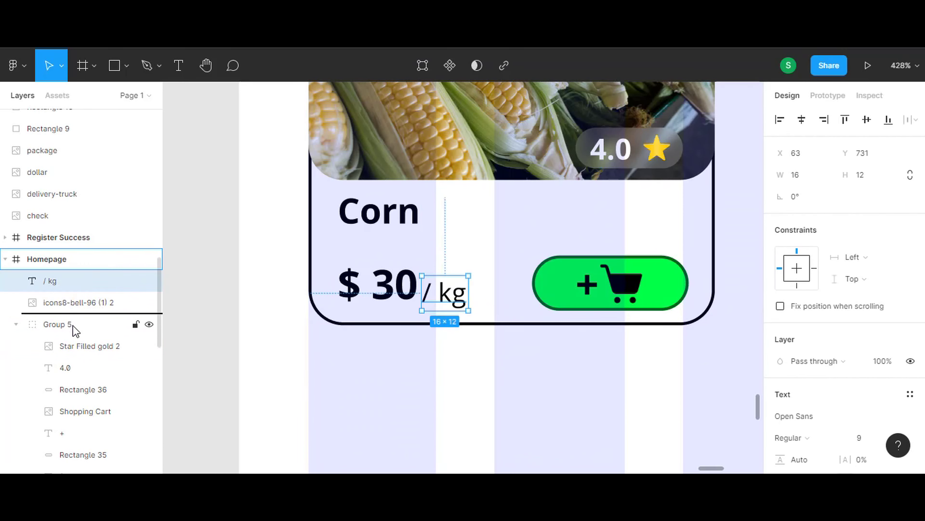
left_click(413, 411)
scroll(458, 356, "down", 2)
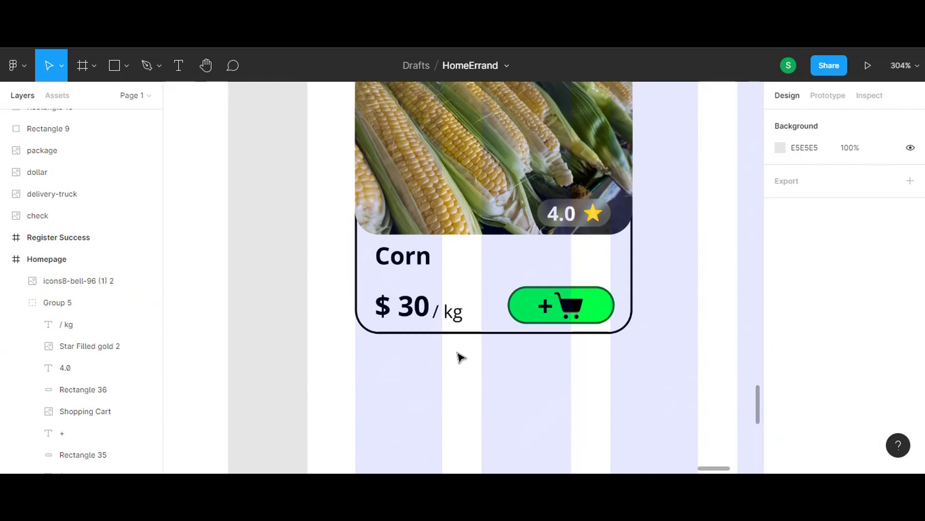
scroll(459, 355, "down", 5)
scroll(475, 374, "up", 2)
left_click_drag(540, 369, 420, 405)
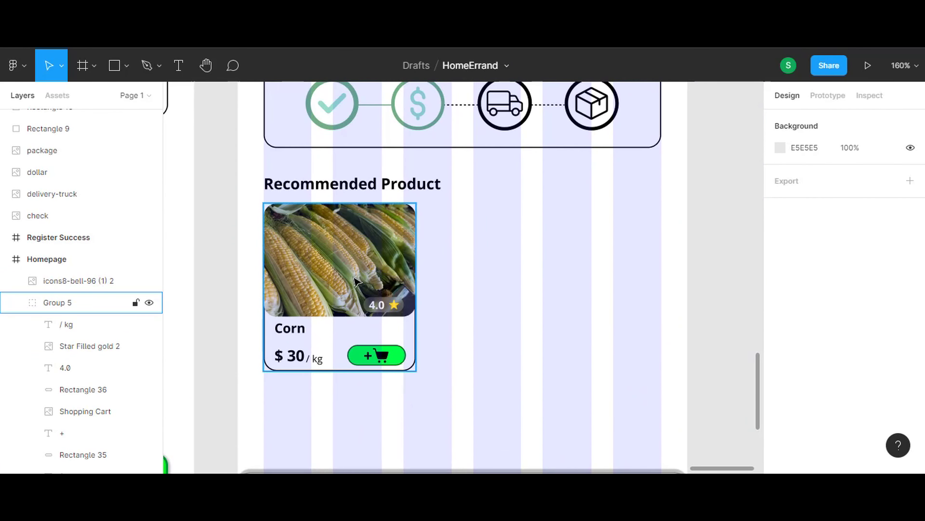
left_click(54, 302)
left_click(16, 302)
left_click(534, 384)
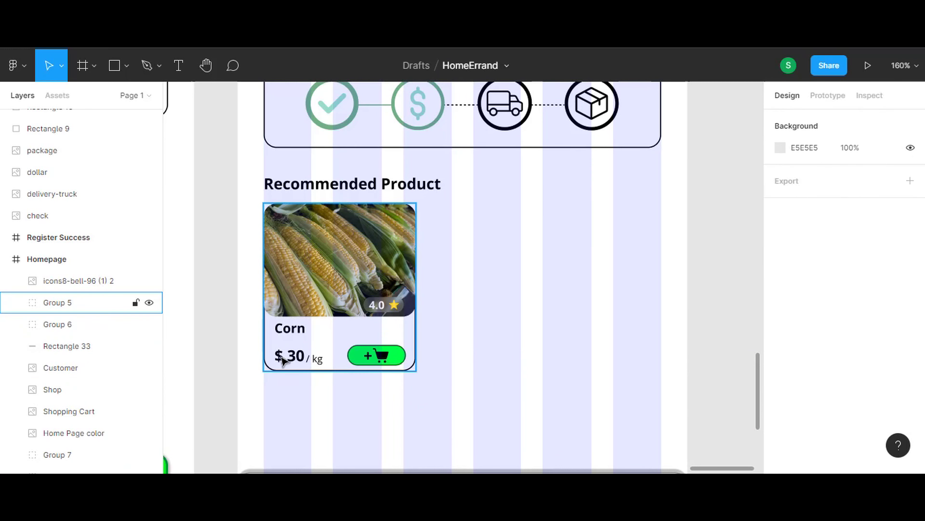
scroll(279, 356, "up", 5)
left_click(274, 326)
double_click(334, 337)
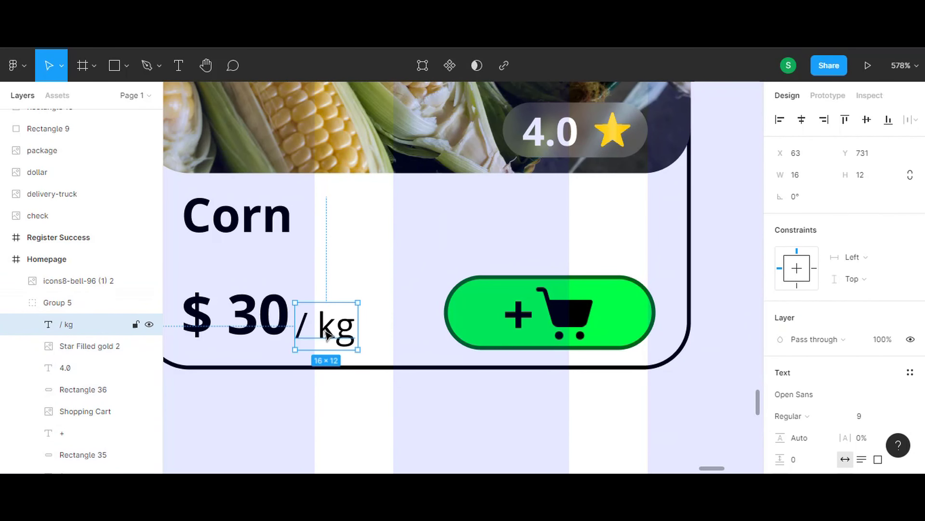
double_click(323, 332)
Step: Change the unit label to '/kg' and nudge it right beside $ 30
left_click(396, 418)
left_click(65, 324)
left_click_drag(321, 326, 328, 326)
left_click(395, 403)
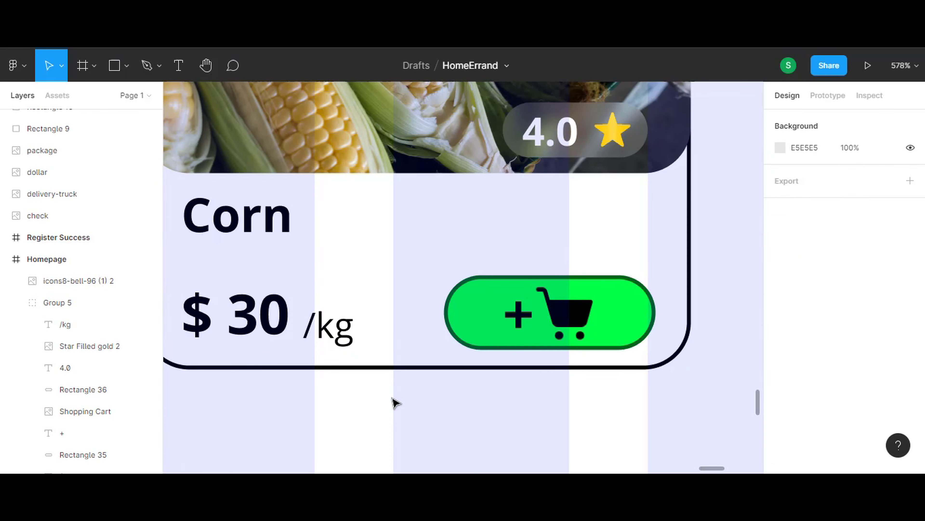
scroll(396, 403, "down", 5)
Step: Duplicate the Corn card twice, lining the two copies up to its right
left_click(471, 385)
key("ctrl+c")
key("ctrl+v")
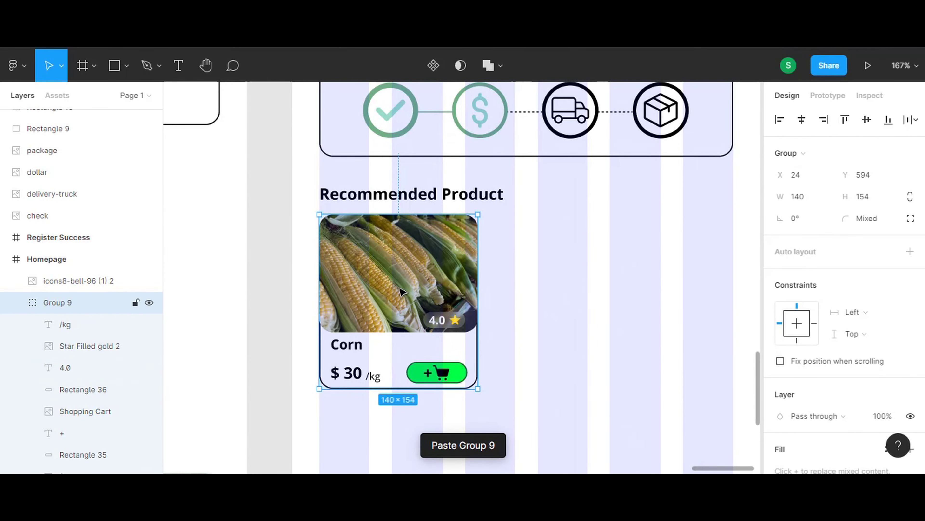
left_click_drag(398, 291, 581, 292)
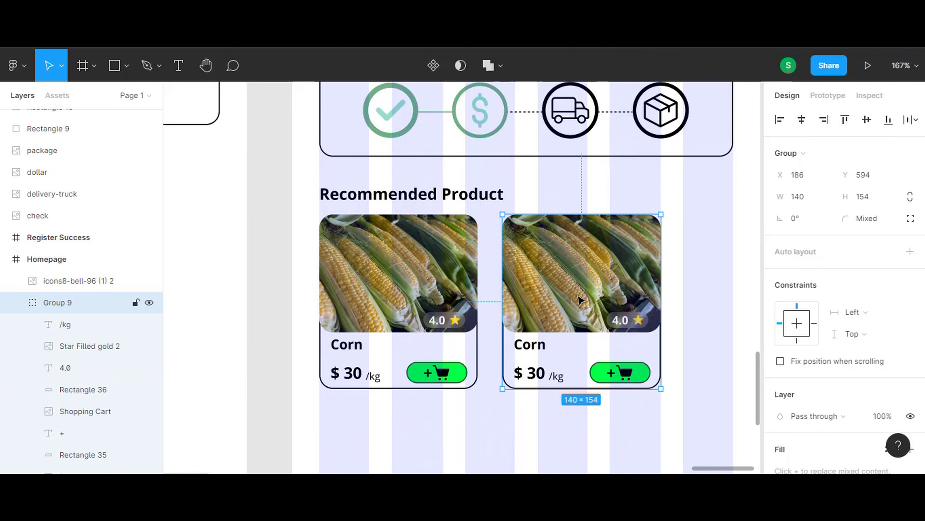
scroll(457, 428, "right", 5)
left_click(524, 295)
key("ctrl+c")
key("ctrl+v")
left_click_drag(437, 270, 617, 273)
left_click(522, 394)
left_click(448, 277)
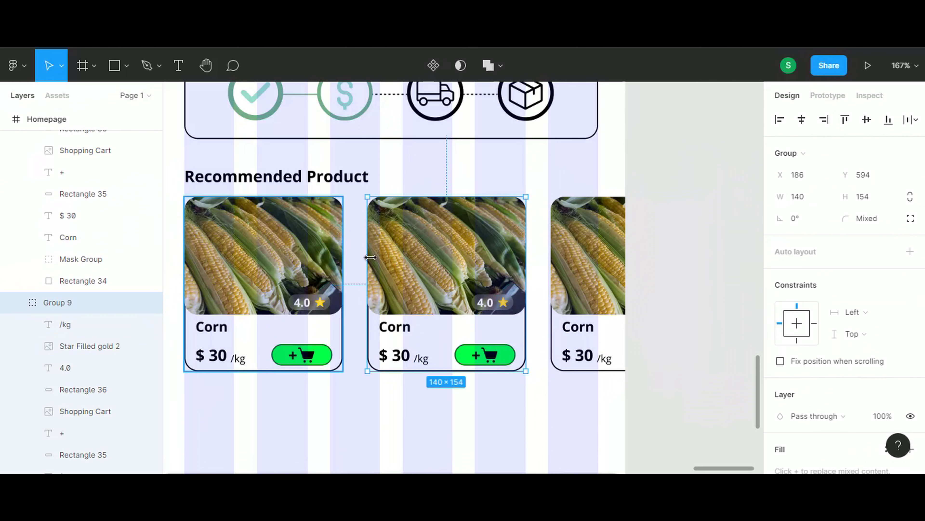
scroll(370, 427, "down", 5)
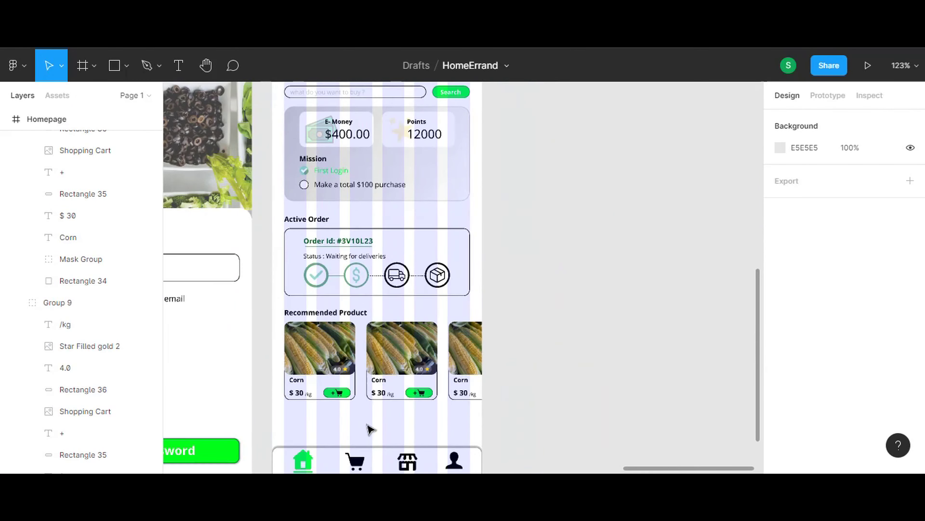
Step: Paste copies of the egg and potato photos beside the Homepage's Corn cards
scroll(401, 401, "up", 5)
scroll(457, 396, "up", 2)
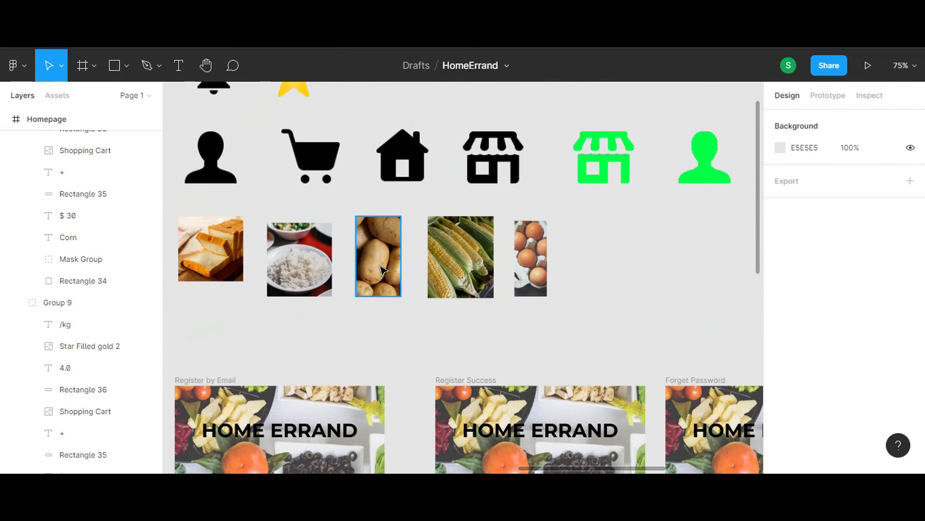
left_click(529, 288)
key("ctrl+v")
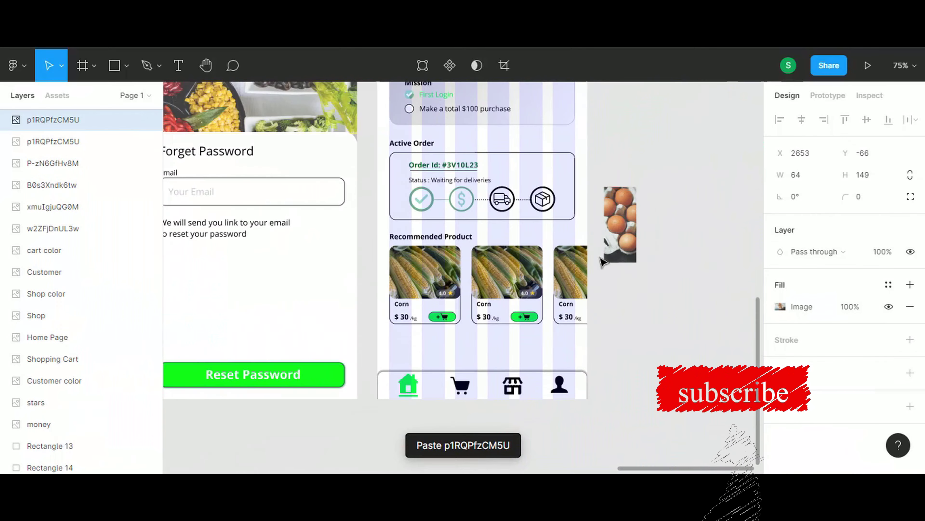
left_click(613, 215)
scroll(612, 215, "up", 5)
left_click(364, 168)
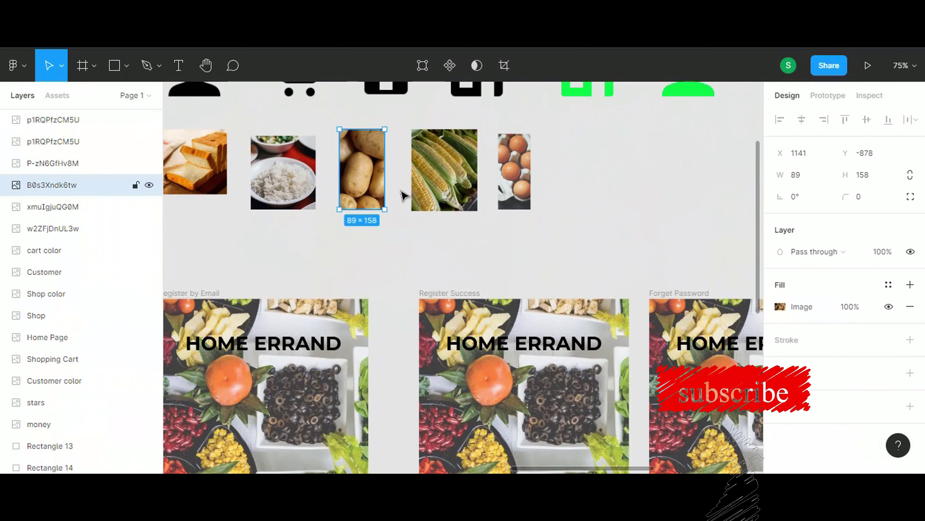
key("ctrl+c")
key("ctrl+v")
scroll(413, 310, "down", 5)
scroll(413, 310, "up", 3, "ctrl")
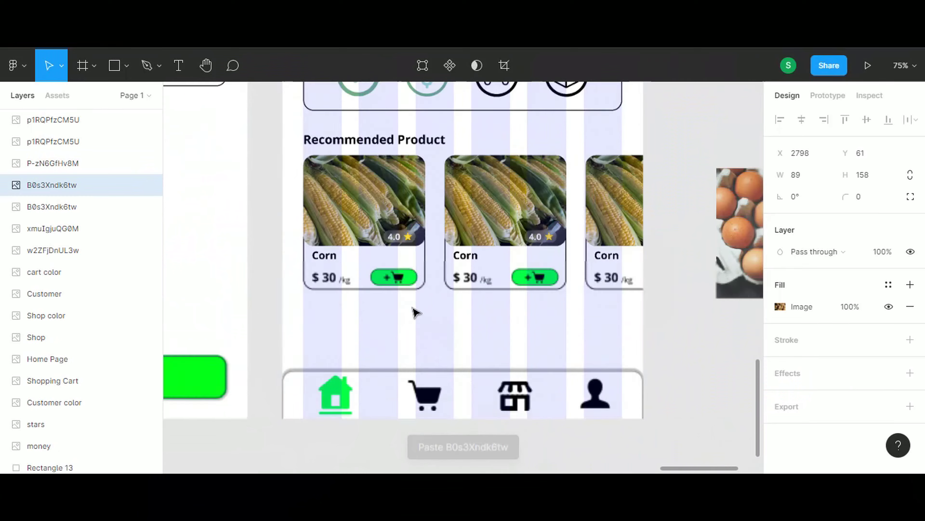
scroll(401, 310, "up", 5, "ctrl")
Step: Expand the middle Corn card's layers to reach the corn photo inside its mask group
left_click(390, 309)
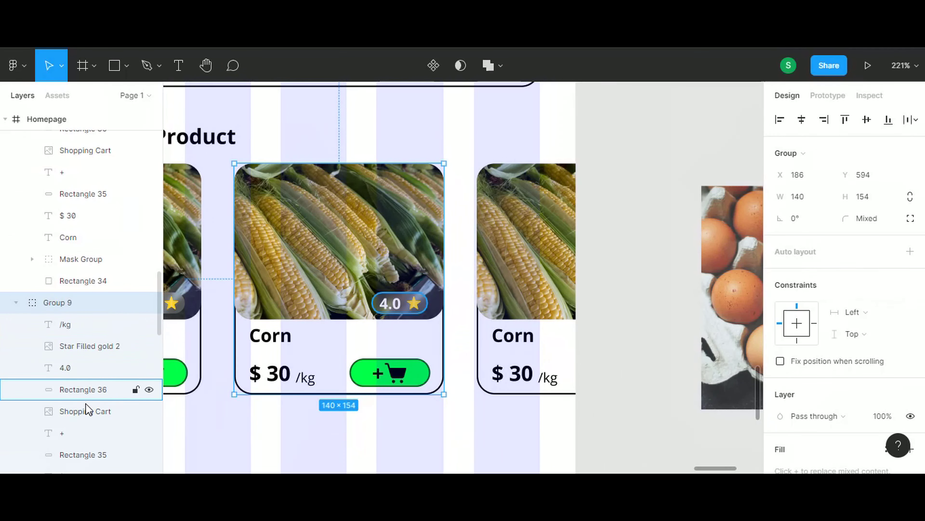
scroll(99, 372, "down", 2)
scroll(95, 364, "up", 4)
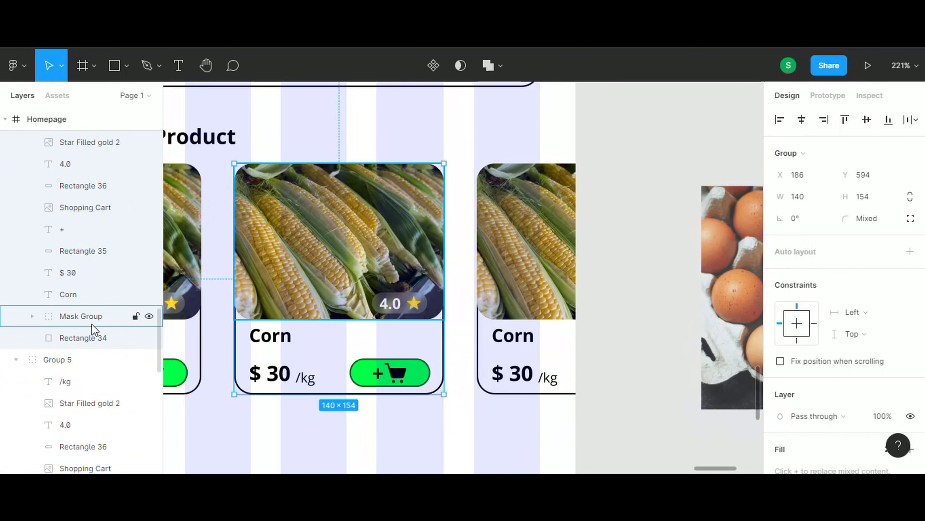
scroll(92, 336, "down", 2)
left_click(92, 348)
scroll(92, 364, "up", 2)
scroll(97, 350, "down", 5)
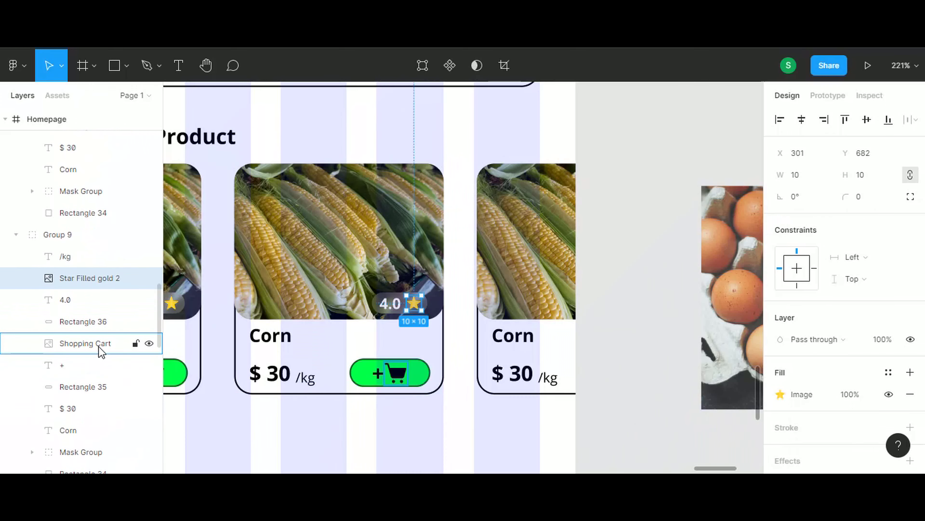
left_click(71, 366)
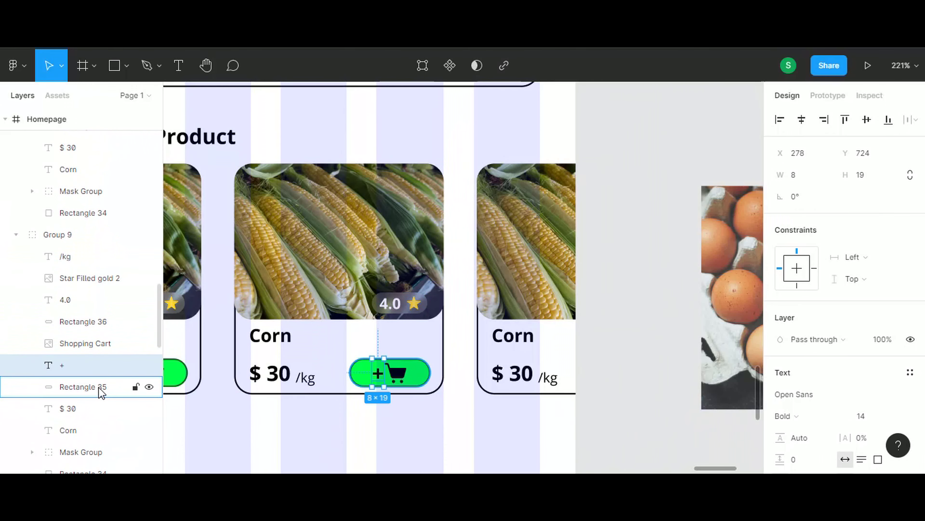
scroll(98, 382, "down", 5)
left_click(32, 248)
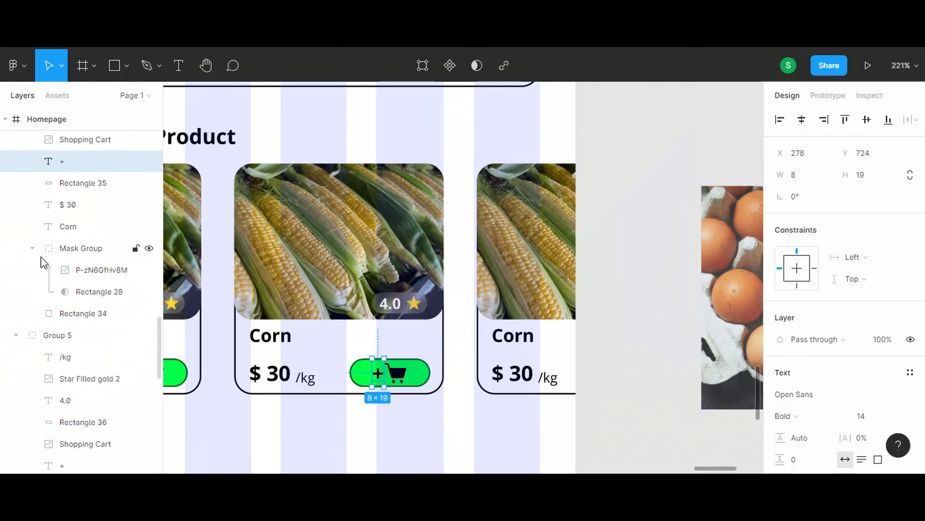
left_click(88, 274)
left_click(727, 292)
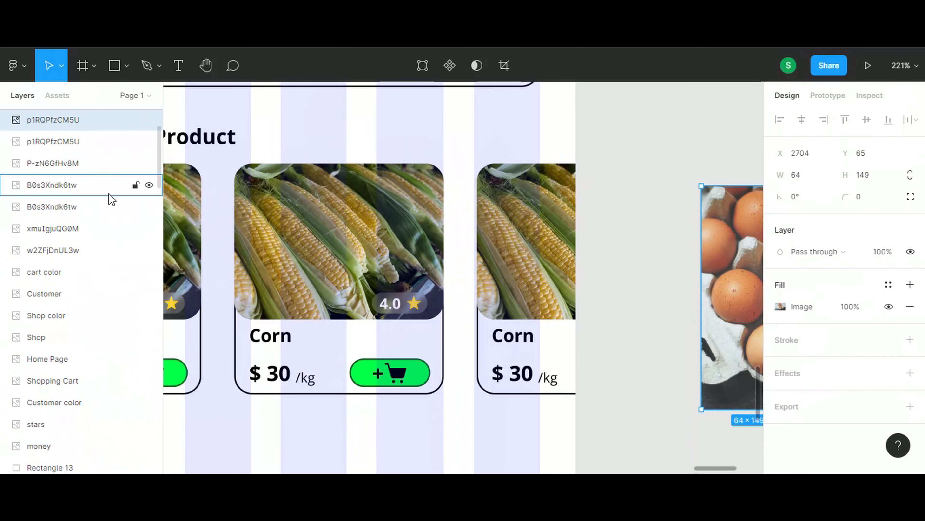
Step: Move the eggs image onto the middle card and into Group 9's Mask Group
left_click_drag(752, 304, 377, 263)
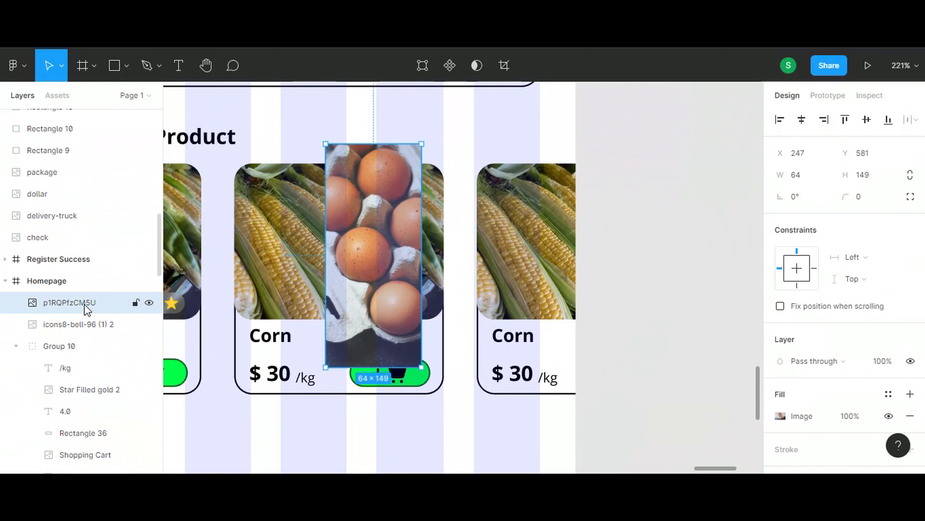
left_click(15, 347)
left_click_drag(76, 305, 79, 368)
scroll(93, 355, "down", 4)
scroll(93, 355, "down", 3)
scroll(87, 219, "up", 2)
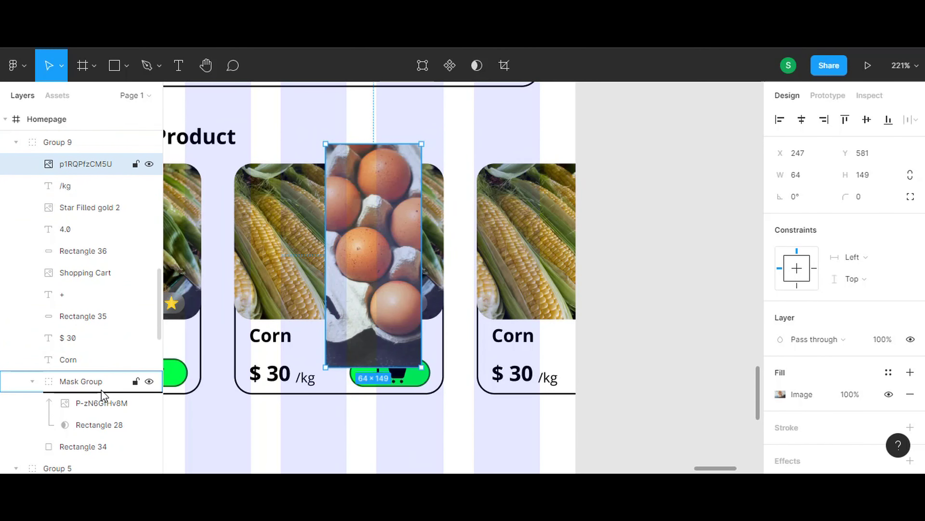
left_click_drag(104, 396, 104, 398)
left_click(237, 402)
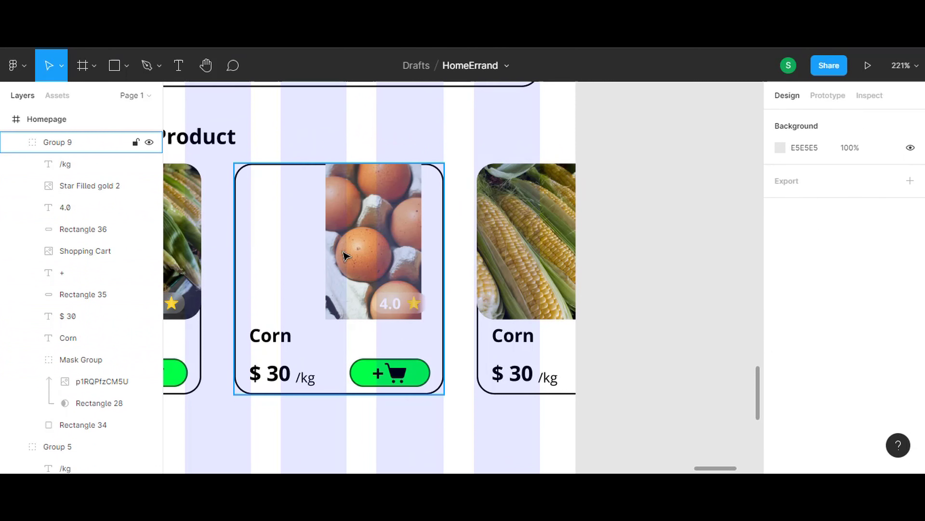
Step: Position and resize the eggs image to 140×149 to fill the middle card's photo area
left_click(93, 383)
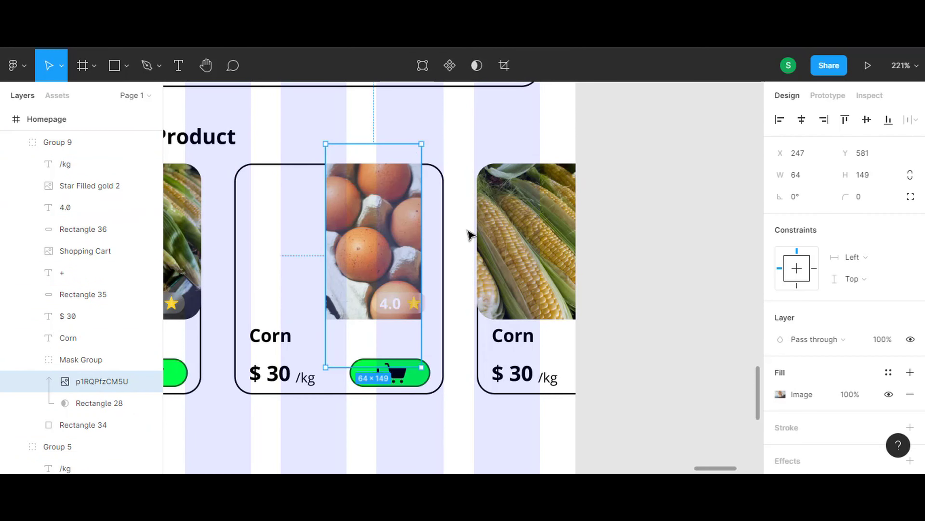
mouse_move(398, 243)
left_mouse_down()
mouse_move(307, 263)
mouse_move(444, 286)
left_mouse_up()
left_click_drag(364, 271, 356, 270)
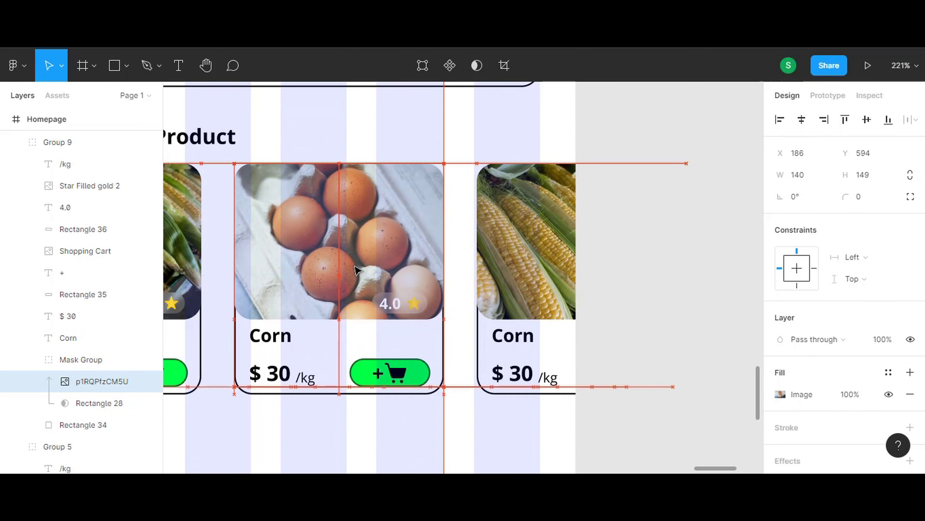
key("Return")
left_click(751, 150)
left_click(669, 217)
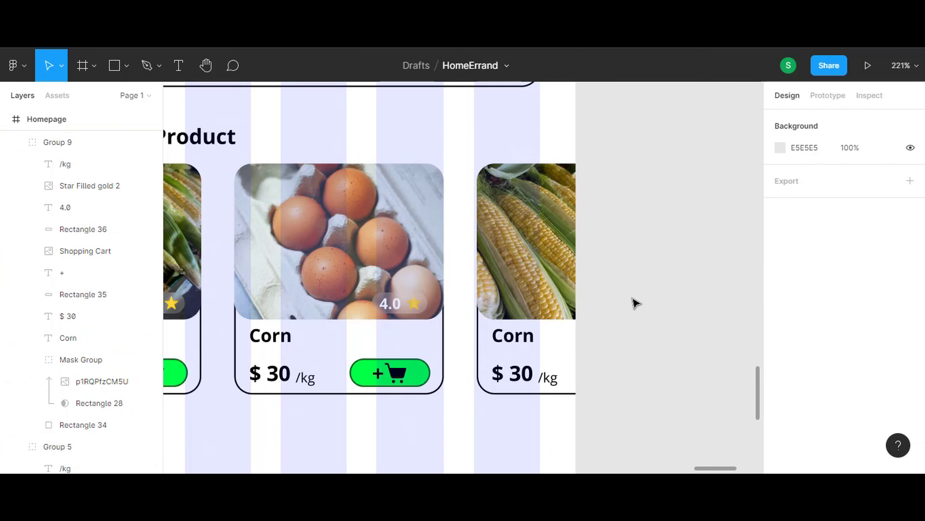
scroll(684, 320, "right", 5)
Step: Place the potato image over the third card and into Group 10's Mask Group
left_click_drag(679, 310, 341, 293)
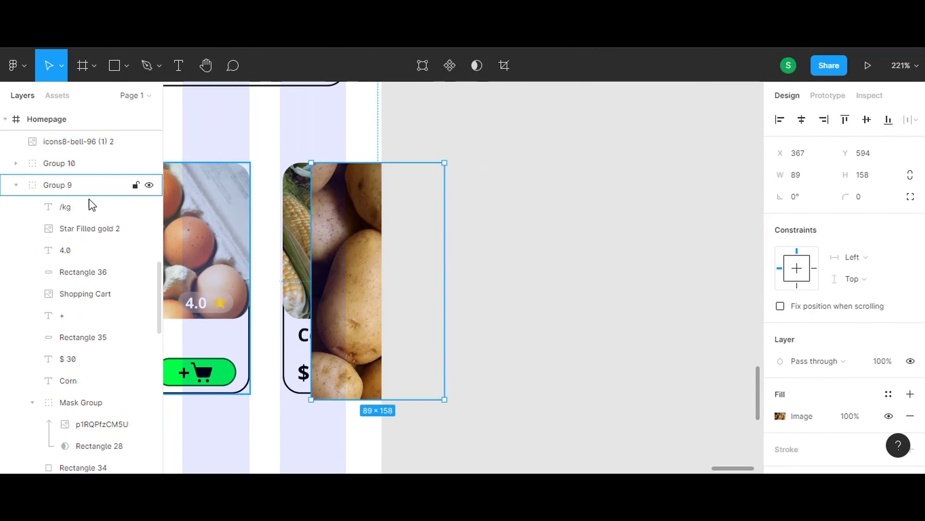
scroll(91, 384, "up", 10)
scroll(52, 269, "down", 6)
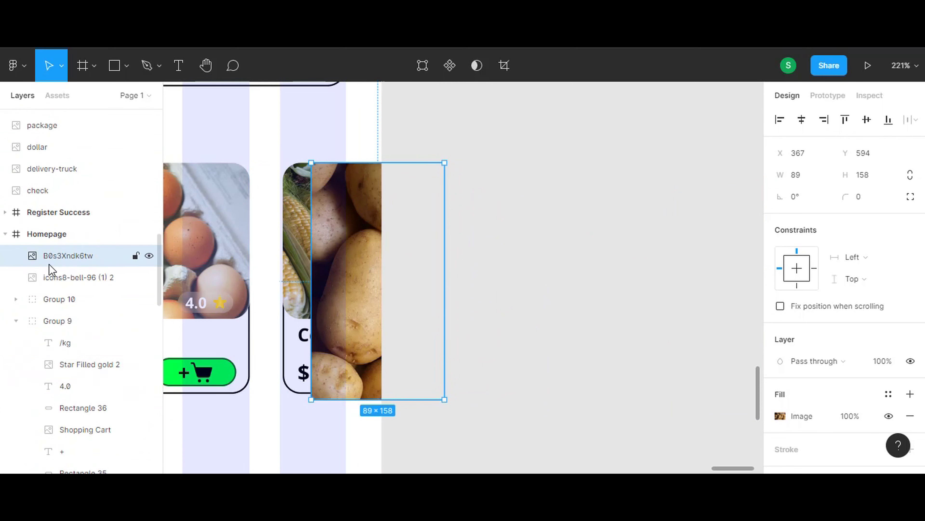
scroll(22, 364, "up", 2)
left_click(15, 388)
left_click(15, 367)
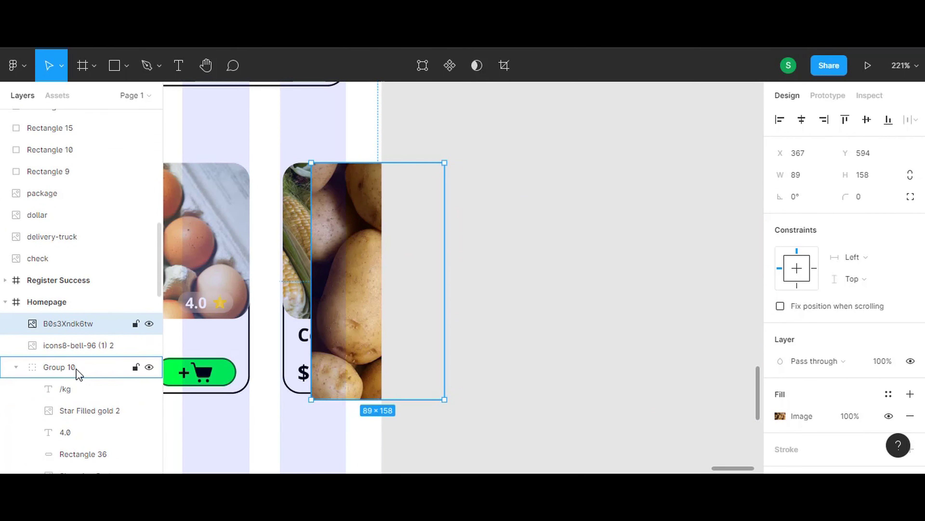
left_click_drag(77, 374, 78, 370)
scroll(83, 361, "down", 4)
scroll(44, 319, "down", 4)
left_click(32, 312)
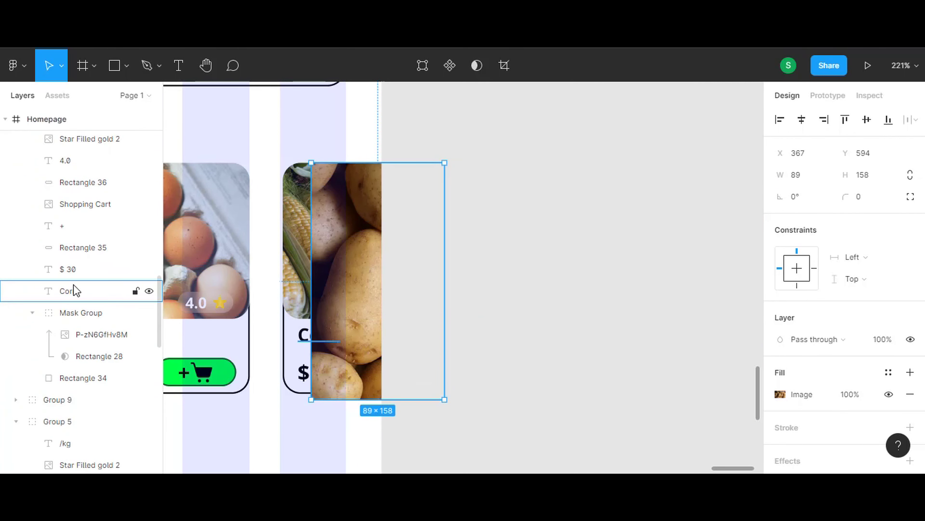
scroll(75, 255, "up", 4)
left_click_drag(95, 453, 96, 455)
Step: Delete the old corn image from the third card and shift the potatoes left to fit
scroll(96, 401, "down", 4)
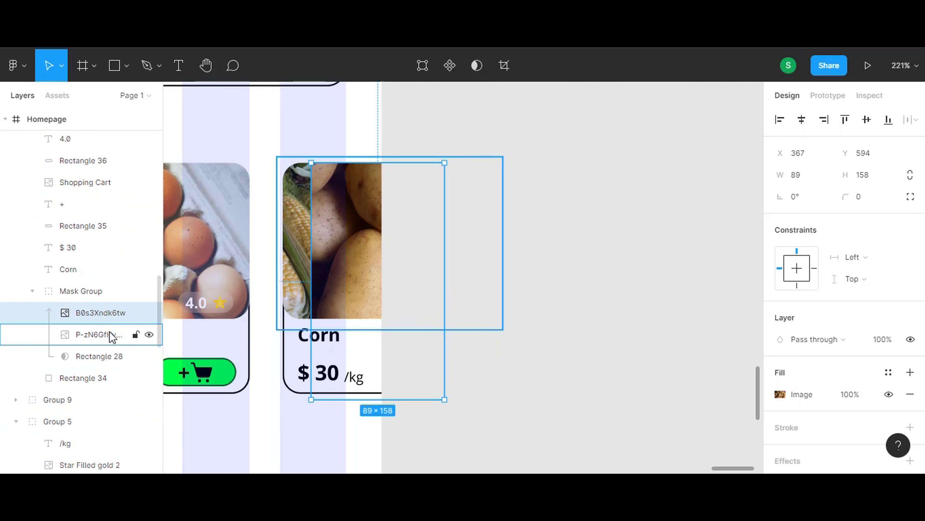
left_click(102, 333)
key("Delete")
left_click_drag(360, 257, 332, 260)
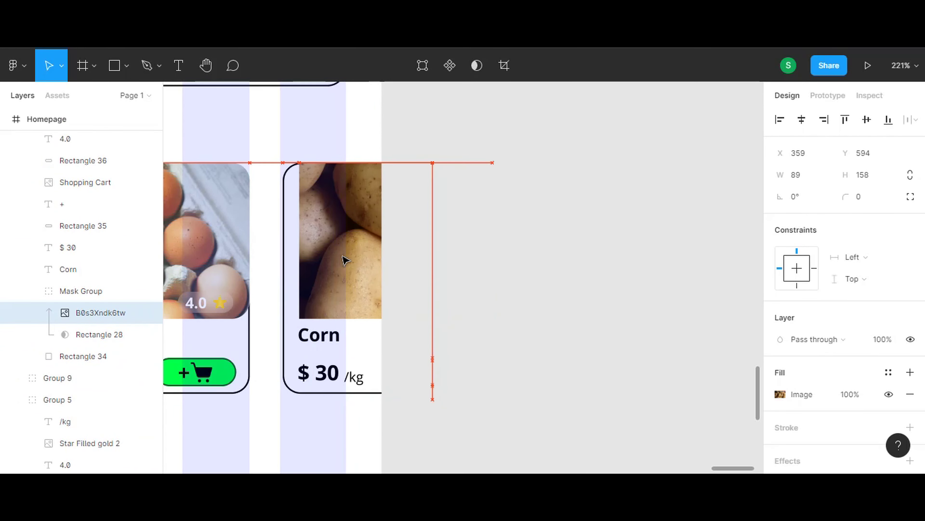
left_click(585, 351)
scroll(594, 347, "left", 10)
Step: Retitle the second card Egg at $ 60 and the third card Potato at $ 45
double_click(470, 337)
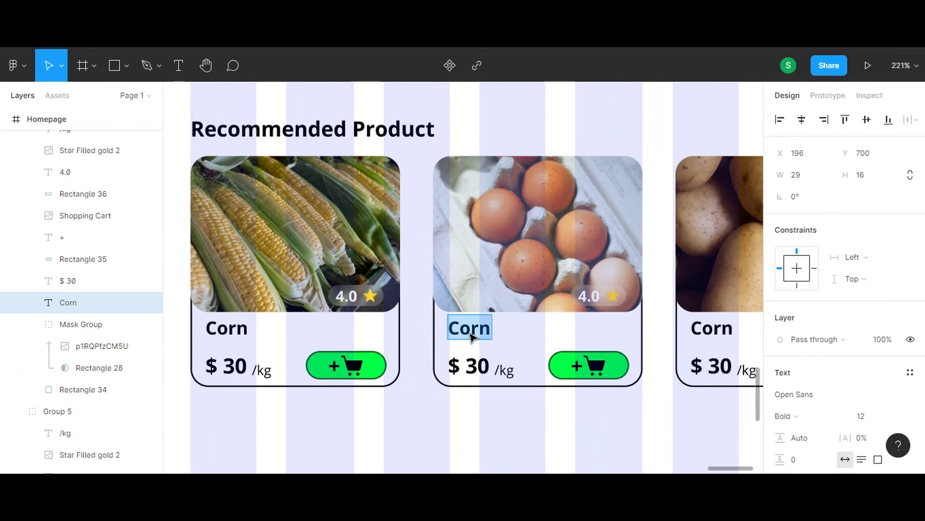
left_click(478, 366)
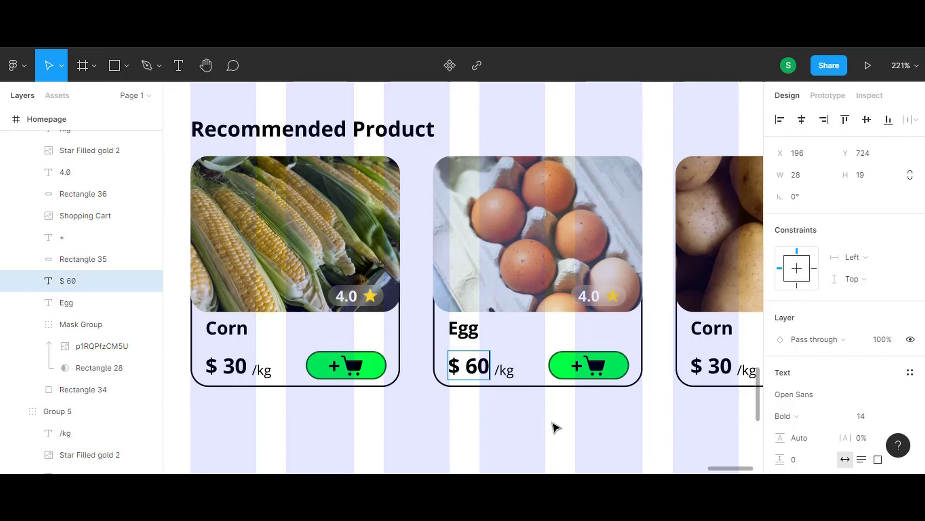
left_click(653, 422)
scroll(653, 421, "right", 5)
left_click(508, 323)
type("Potato")
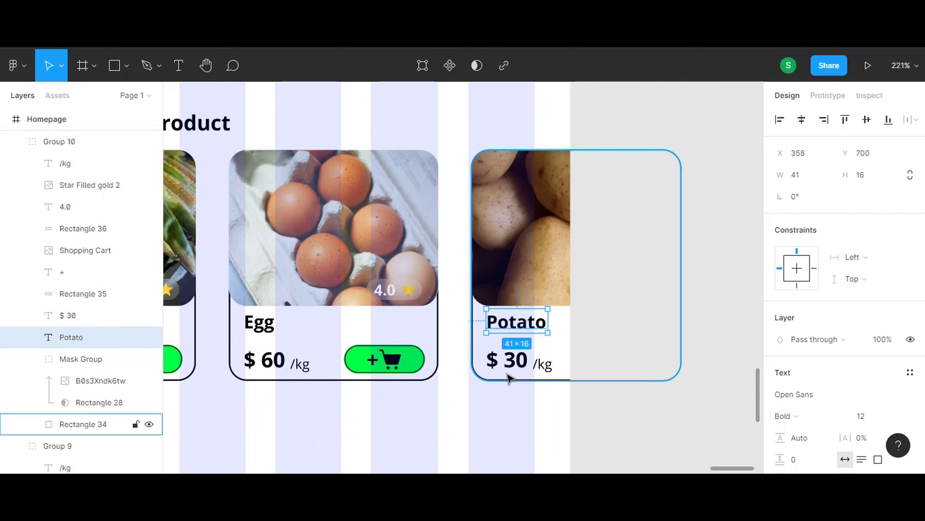
left_click(516, 365)
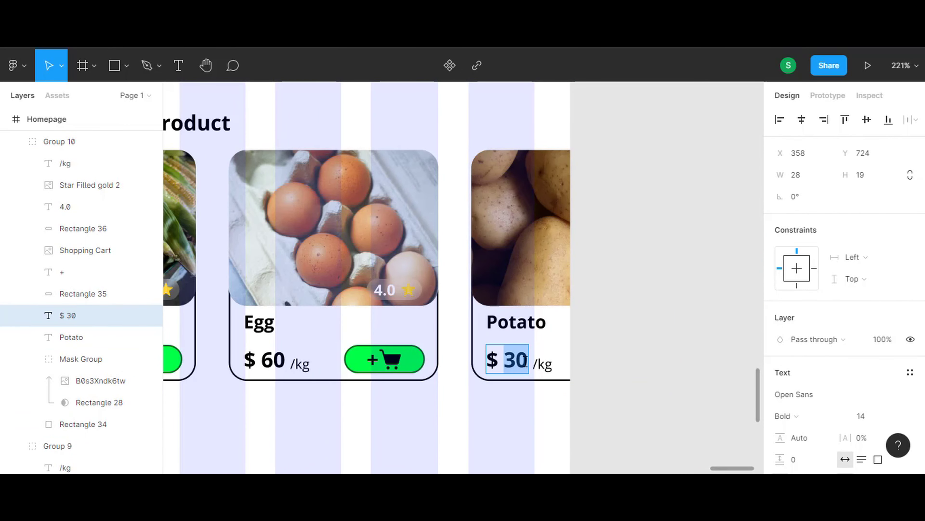
type("45")
left_click(518, 435)
Step: Change the corn card's rating to 4.3 and the egg card's rating to 4.2
scroll(553, 355, "down", 3)
scroll(553, 357, "down", 3)
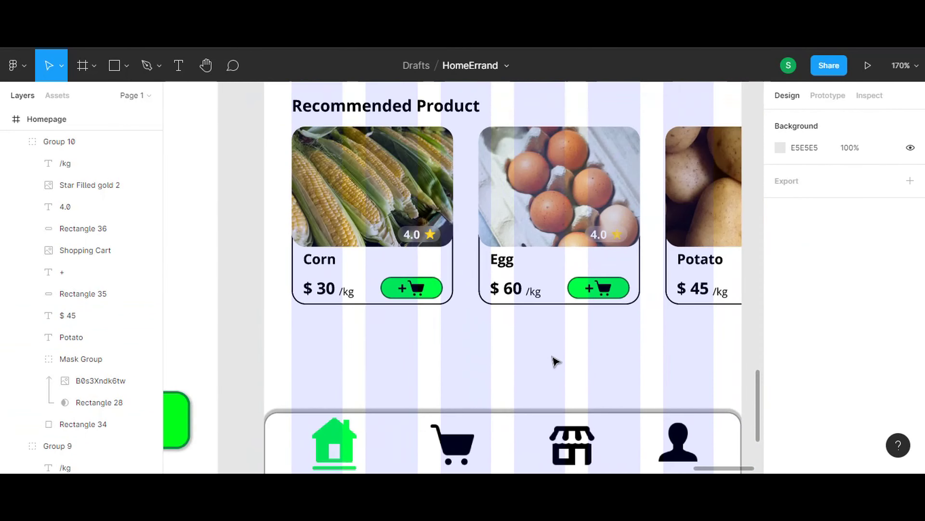
scroll(506, 408, "up", 2)
scroll(386, 308, "up", 2)
scroll(395, 306, "up", 3)
left_click(394, 306)
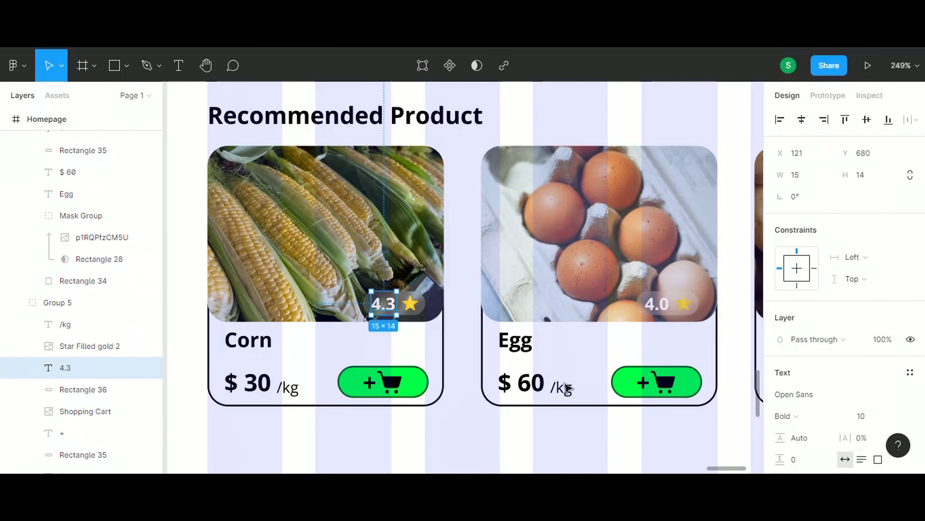
left_click(666, 307)
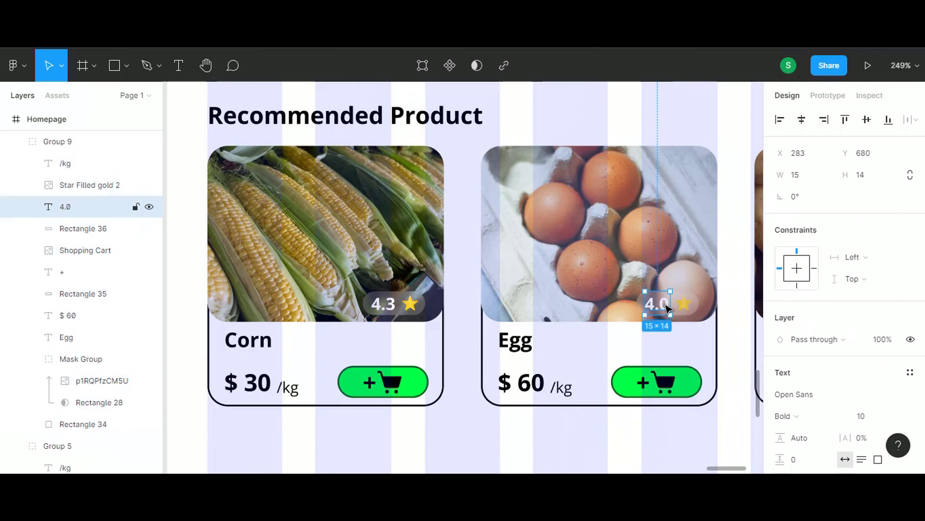
left_click(636, 453)
scroll(464, 428, "down", 3)
Step: Navigate to the Splash Screen frame and delete its yourwebsite.com text
scroll(389, 270, "down", 3)
scroll(381, 254, "left", 5)
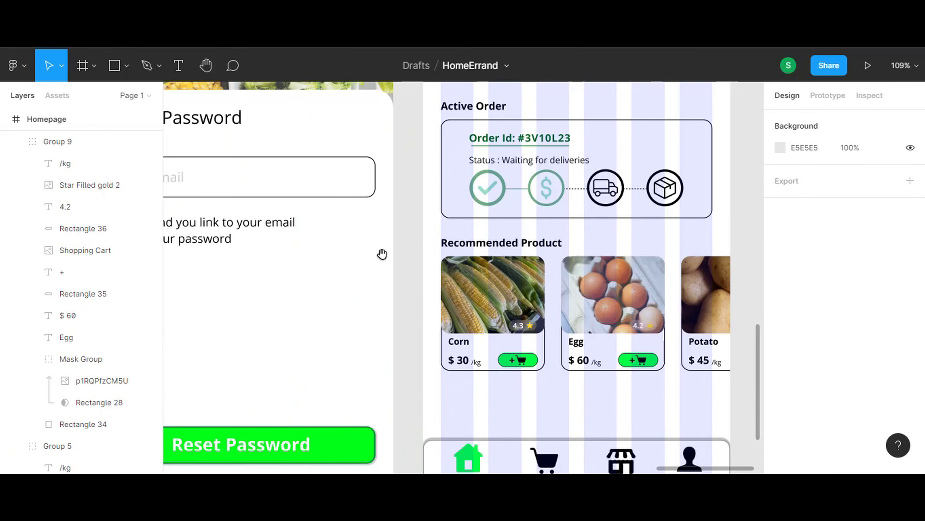
scroll(381, 254, "down", 5)
scroll(525, 275, "down", 2)
scroll(474, 328, "up", 2)
scroll(429, 388, "up", 5)
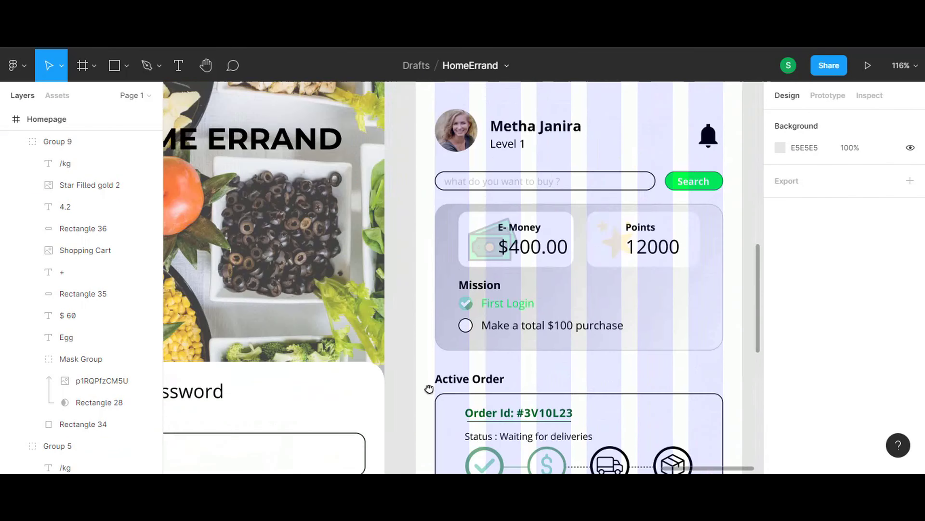
scroll(429, 389, "up", 4)
left_click(412, 212)
left_click(570, 215)
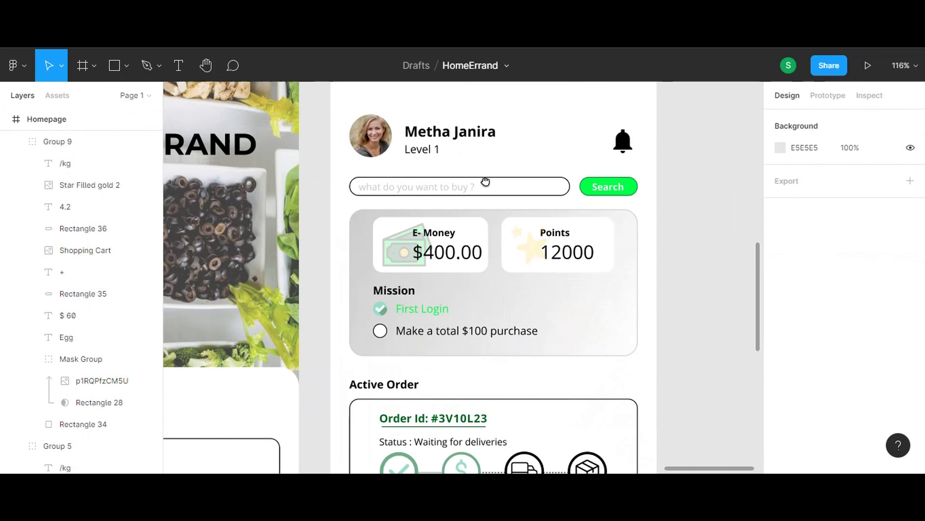
scroll(478, 171, "down", 3)
scroll(482, 190, "down", 5)
scroll(408, 303, "down", 2)
scroll(408, 303, "down", 3)
scroll(508, 295, "left", 5)
scroll(506, 299, "left", 5)
scroll(490, 421, "left", 5)
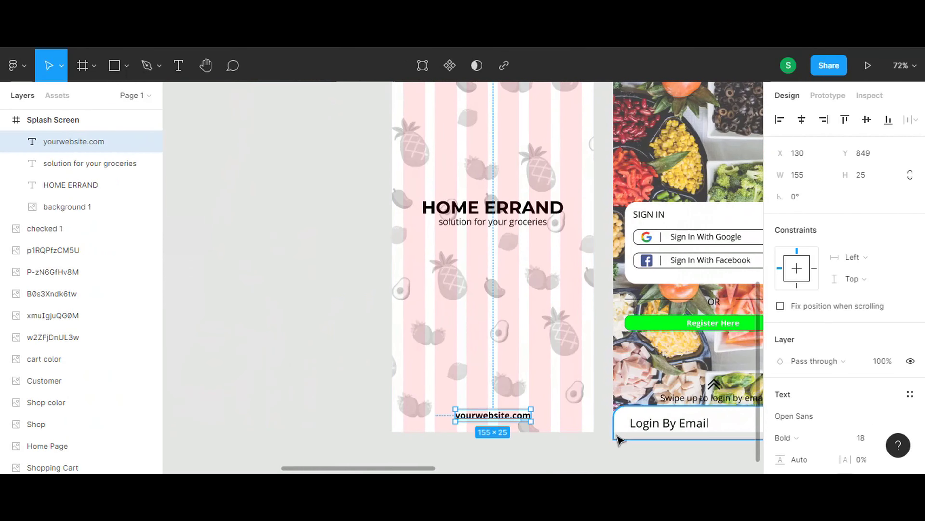
key("Delete")
Step: Pan back to the Homepage header and search bar
scroll(446, 310, "right", 2)
scroll(535, 327, "right", 10)
scroll(591, 336, "right", 10)
scroll(506, 337, "up", 2)
scroll(424, 324, "up", 5)
scroll(425, 319, "down", 4)
left_click_drag(533, 297, 567, 391)
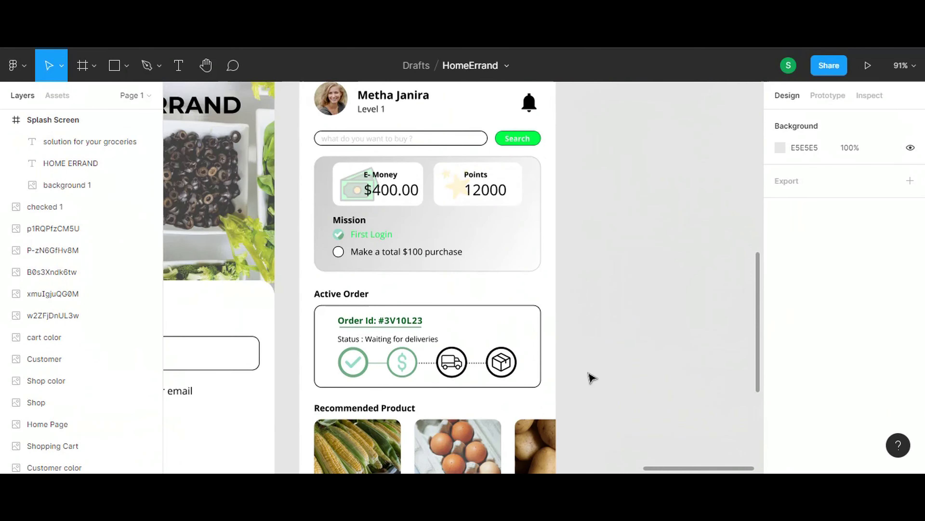